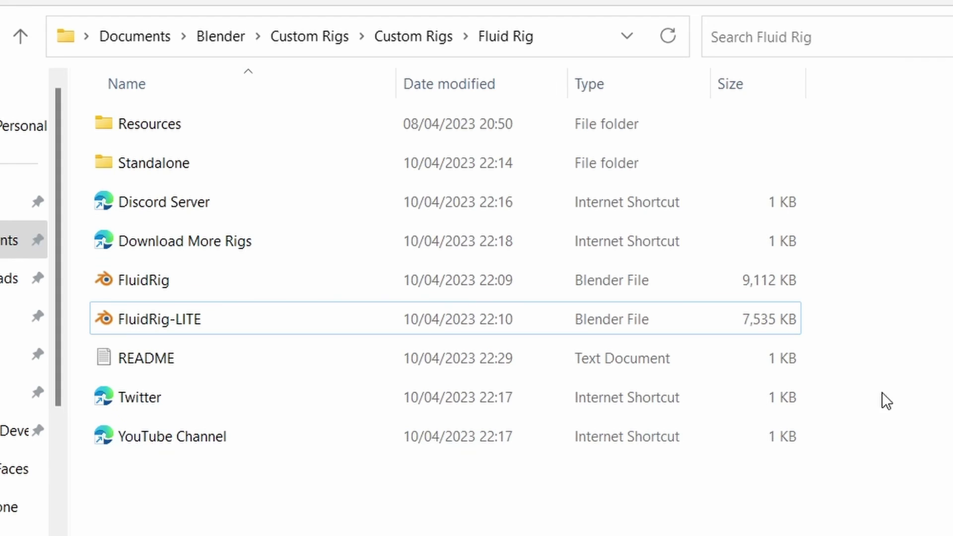
Step: Read the README file, close it and open the FluidRig Blender file
{"action": "double_click", "coordinate": [334, 357]}
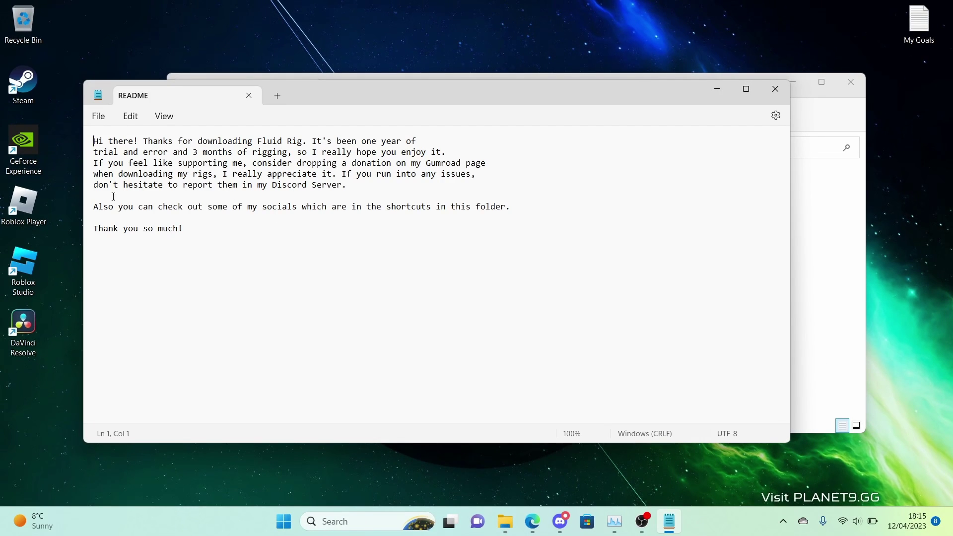
{"action": "key", "text": "alt+F4"}
{"action": "left_click", "coordinate": [380, 281]}
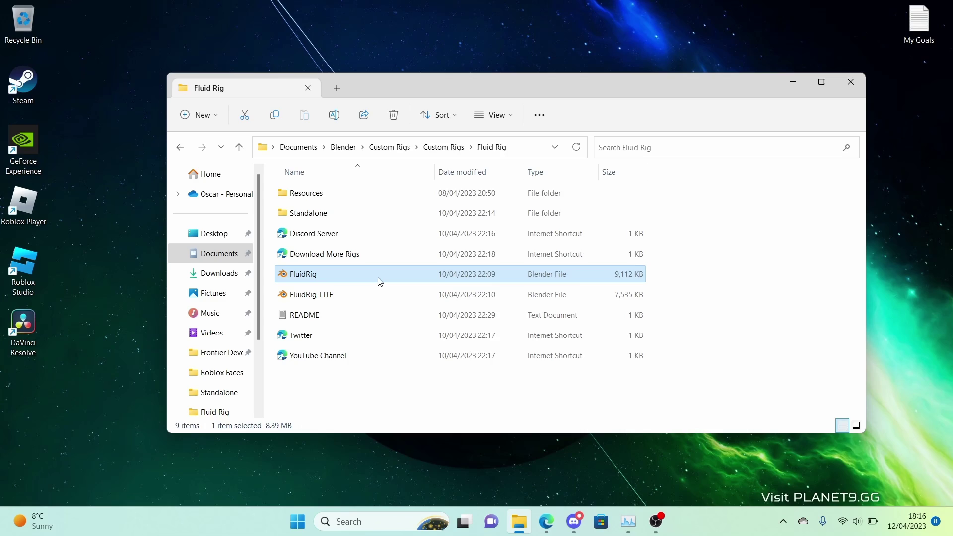
{"action": "double_click", "coordinate": [380, 282]}
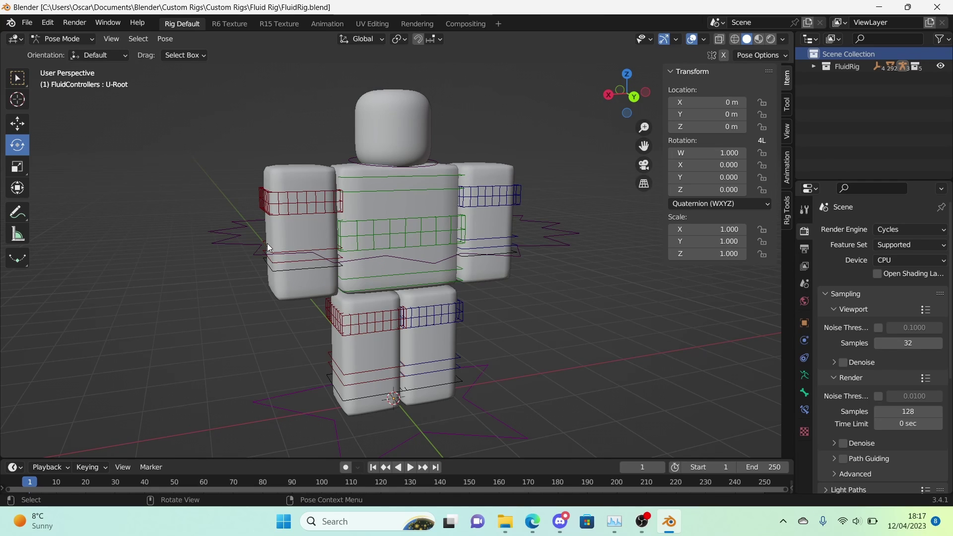
Step: Look through the R6 Texture and R15 Texture workspaces and return to the Rig Default workspace
{"action": "left_click", "coordinate": [231, 24]}
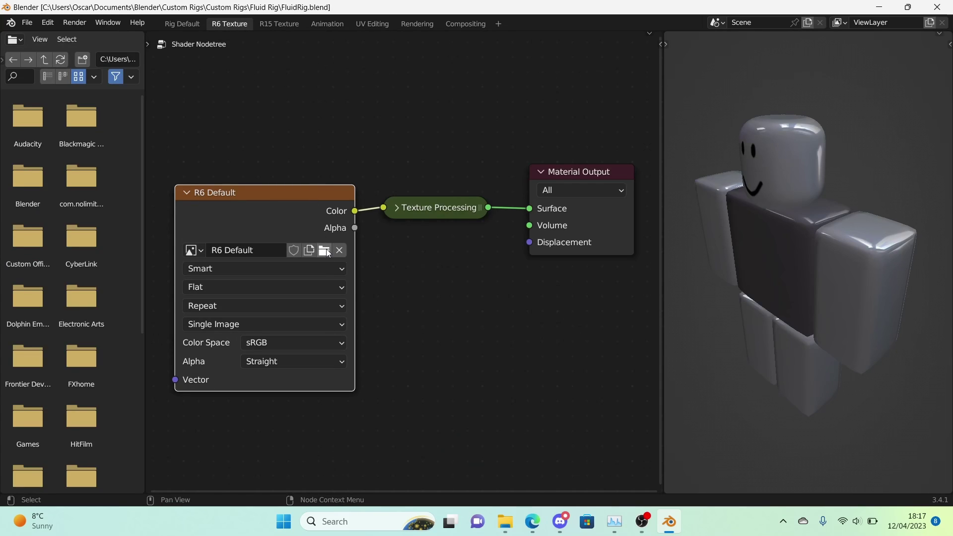
{"action": "left_click", "coordinate": [183, 24]}
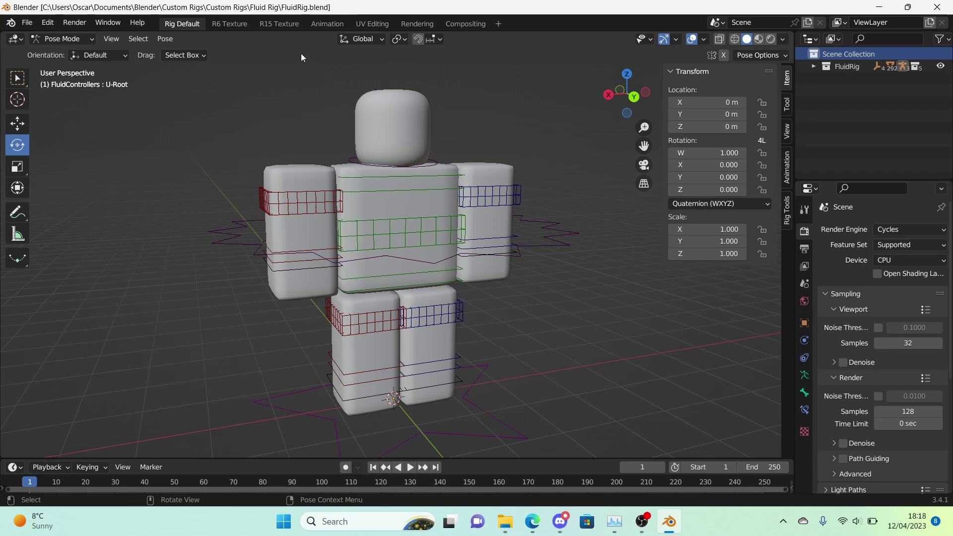
{"action": "left_click", "coordinate": [227, 24]}
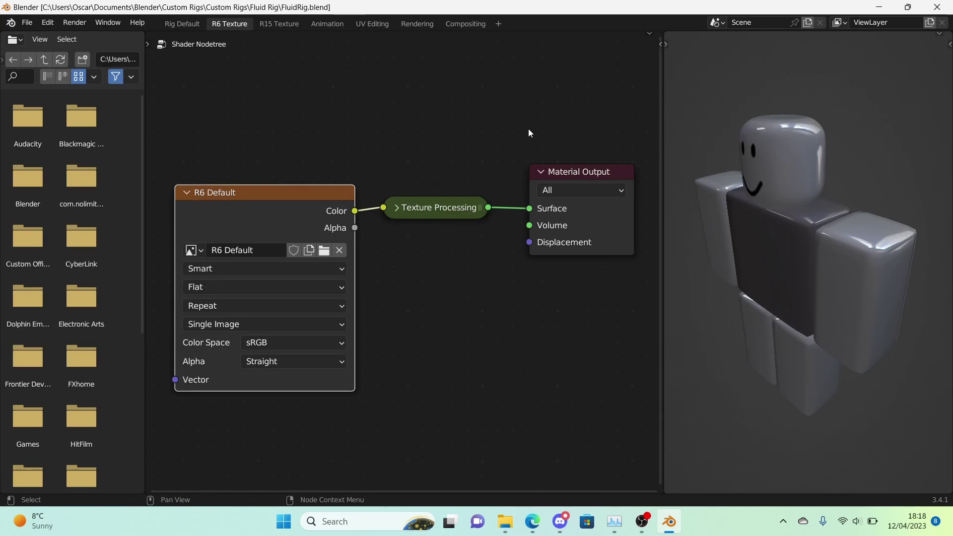
{"action": "left_click", "coordinate": [269, 25]}
{"action": "left_click", "coordinate": [182, 25]}
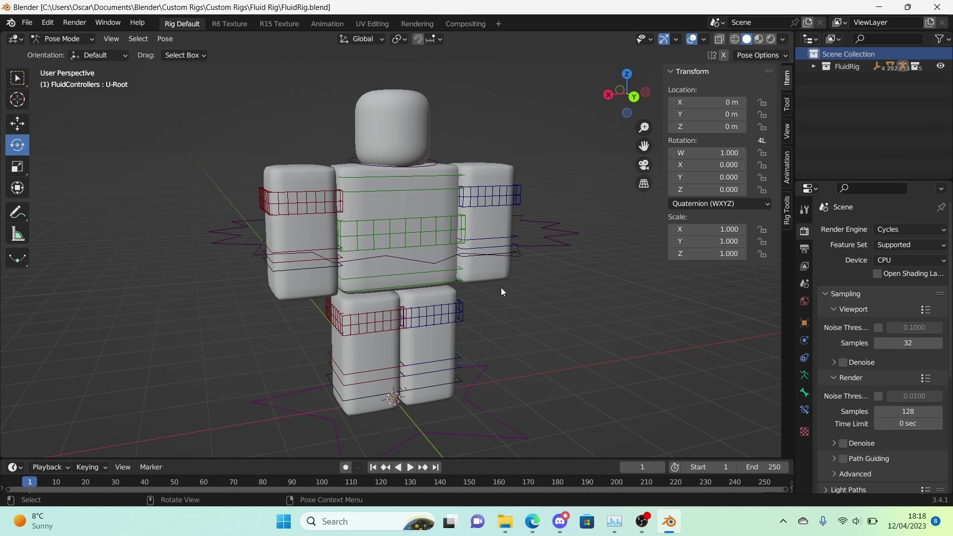
Step: Try rotating the rig's Blocky-UpperTorso controller freely and cancel the rotation
{"action": "middle_click_drag", "start_coordinate": [444, 201], "coordinate": [430, 232]}
{"action": "left_click", "coordinate": [435, 202]}
{"action": "left_click", "coordinate": [397, 223]}
{"action": "key", "text": "r"}
{"action": "key", "text": "r"}
{"action": "right_click", "coordinate": [398, 240]}
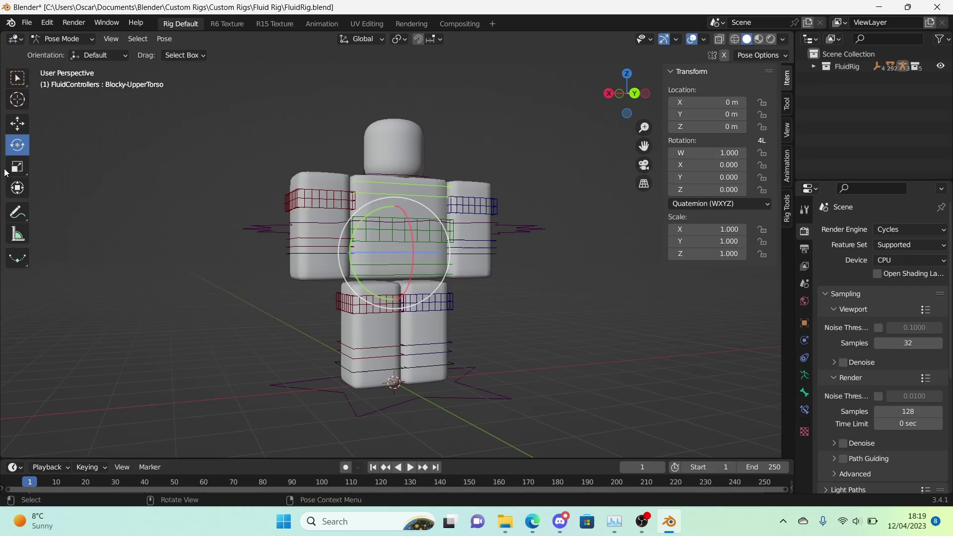
Step: Try moving the Blocky-UpperTorso and Blocky-Hip controllers, cancelling each move
{"action": "middle_click_drag", "start_coordinate": [312, 256], "coordinate": [362, 303]}
{"action": "scroll", "coordinate": [280, 258], "scroll_direction": "up", "scroll_amount": 3}
{"action": "key", "text": "g"}
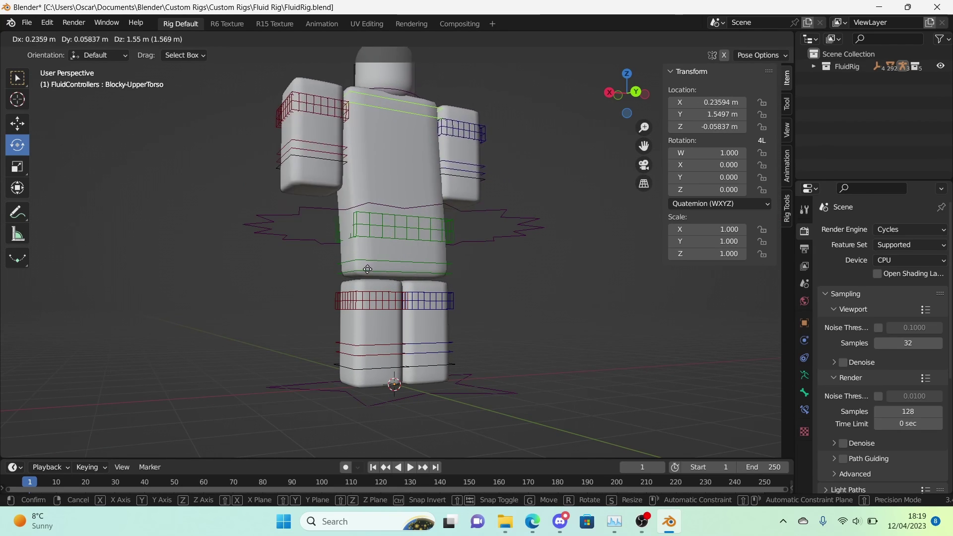
{"action": "right_click", "coordinate": [417, 276]}
{"action": "left_click", "coordinate": [420, 269]}
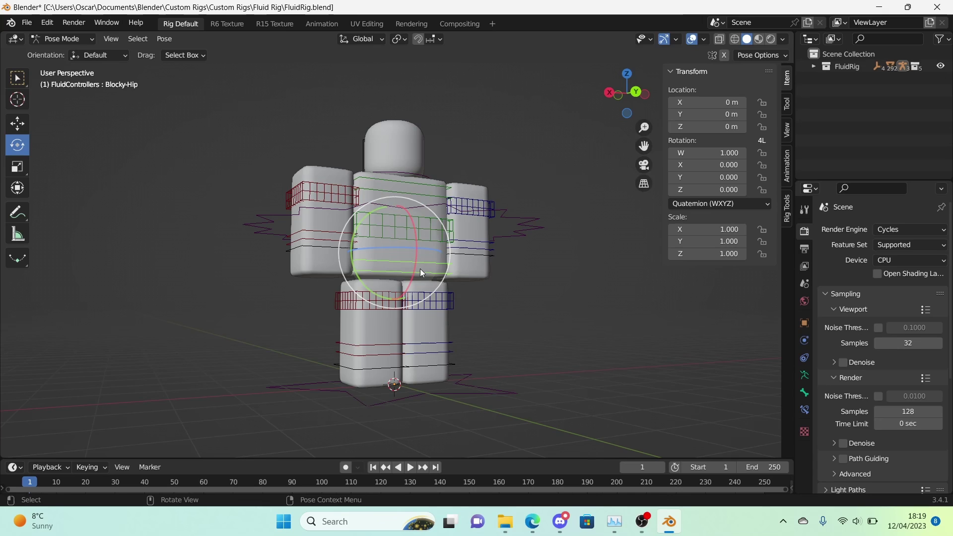
{"action": "key", "text": "g"}
{"action": "right_click", "coordinate": [407, 210]}
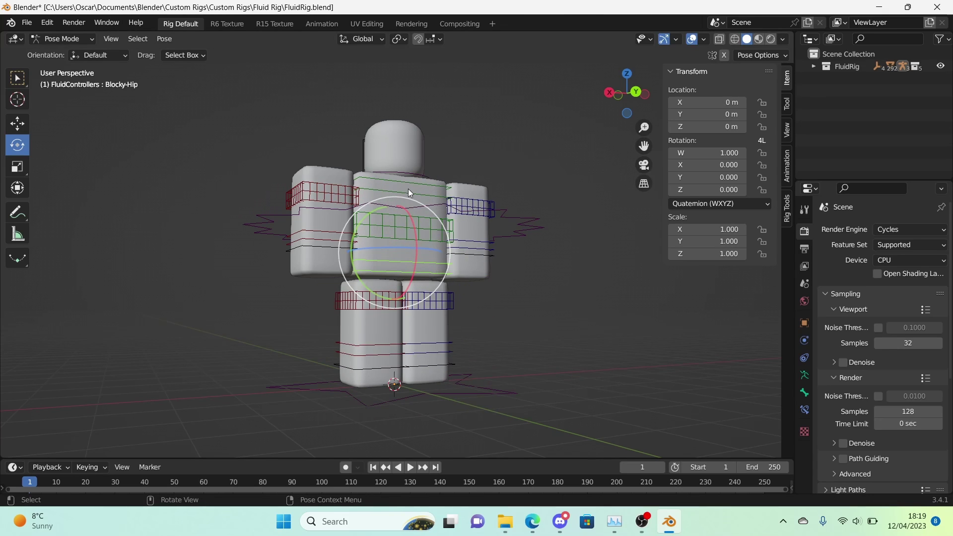
{"action": "left_click", "coordinate": [408, 188]}
{"action": "middle_click_drag", "start_coordinate": [563, 324], "coordinate": [477, 311]}
{"action": "key", "text": "g"}
{"action": "right_click", "coordinate": [418, 271]}
Step: Rotate the Blocky-Hip controller to test the lower body, and undo the rotation
{"action": "left_click", "coordinate": [419, 272]}
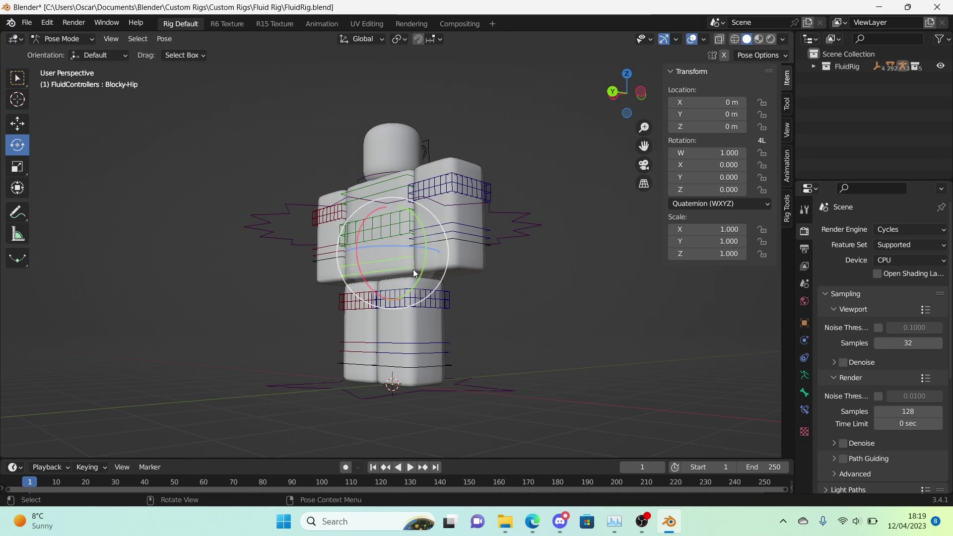
{"action": "left_click_drag", "start_coordinate": [420, 272], "coordinate": [341, 164]}
{"action": "right_click", "coordinate": [296, 274]}
{"action": "middle_click_drag", "start_coordinate": [340, 164], "coordinate": [403, 193]}
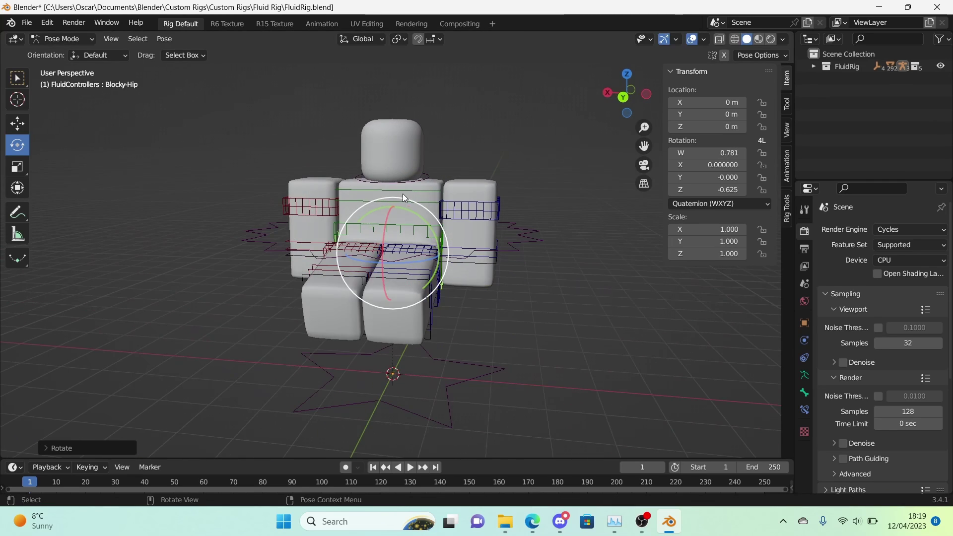
{"action": "key", "text": "ctrl+z"}
Step: Try bending the left arm at the elbow by rotating the Blocky-LowerArm.L controller
{"action": "left_click", "coordinate": [462, 235]}
{"action": "middle_click_drag", "start_coordinate": [492, 233], "coordinate": [418, 225]}
{"action": "scroll", "coordinate": [418, 225], "scroll_direction": "up", "scroll_amount": 2}
{"action": "key", "text": "r"}
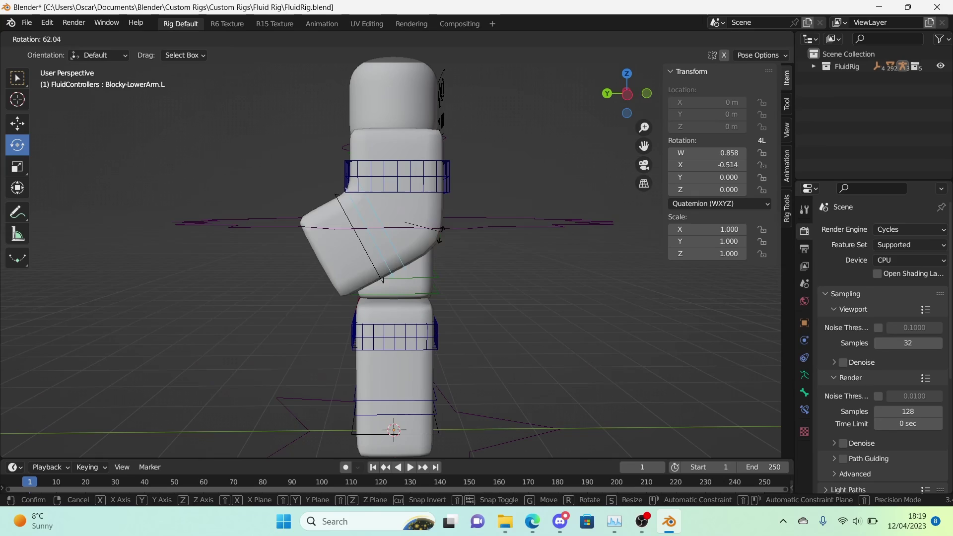
{"action": "left_click", "coordinate": [419, 278]}
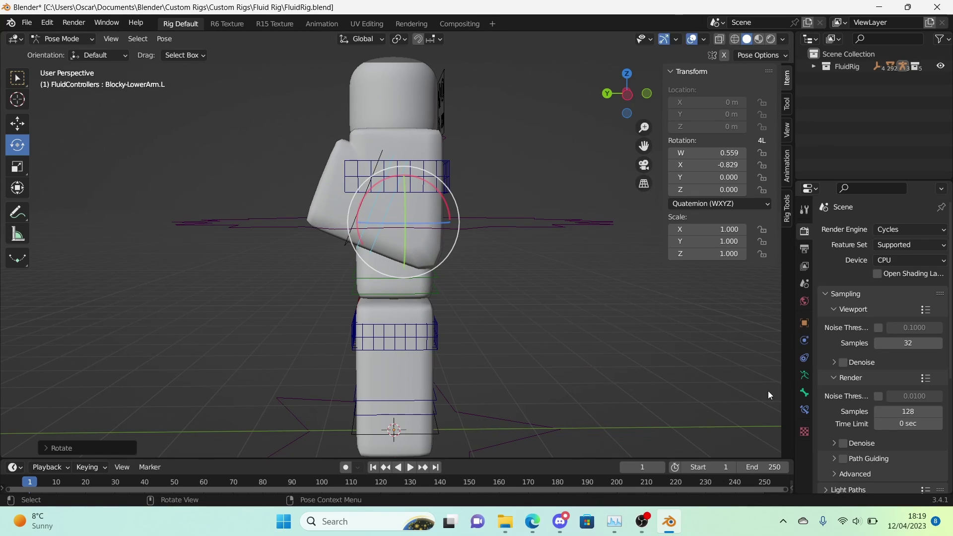
{"action": "middle_click_drag", "start_coordinate": [767, 391], "coordinate": [330, 257]}
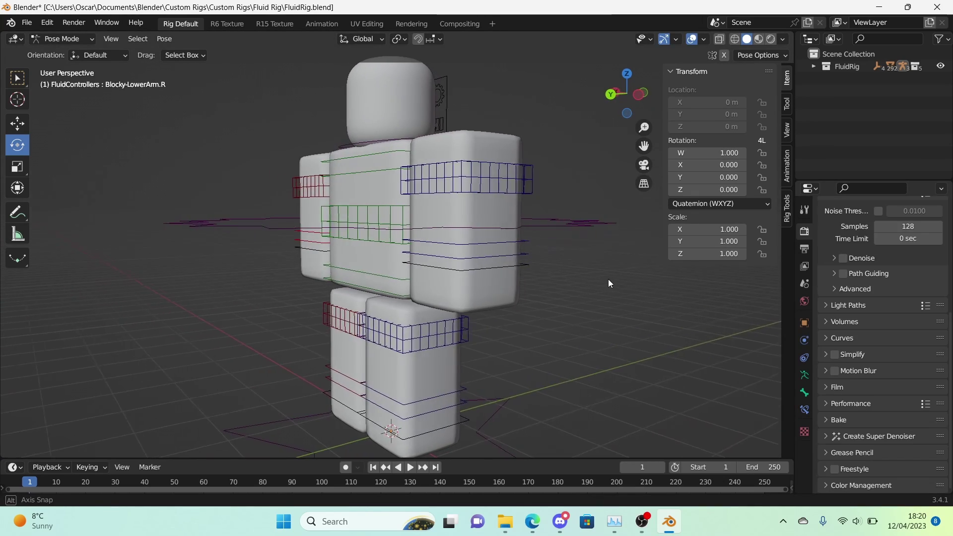
Step: Select the gear-shaped Settings controller on the panel behind the head
{"action": "middle_click_drag", "start_coordinate": [609, 279], "coordinate": [411, 241]}
{"action": "middle_click_drag", "start_coordinate": [399, 108], "coordinate": [373, 258], "text": "shift"}
{"action": "scroll", "coordinate": [415, 227], "scroll_direction": "up", "scroll_amount": 4}
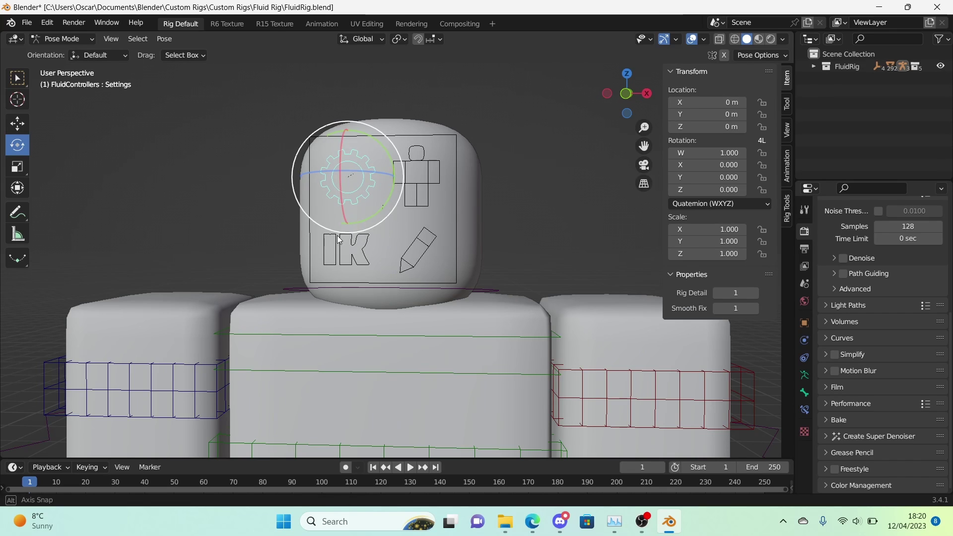
{"action": "middle_click_drag", "start_coordinate": [436, 200], "coordinate": [340, 98]}
{"action": "scroll", "coordinate": [340, 97], "scroll_direction": "down", "scroll_amount": 3}
{"action": "middle_click_drag", "start_coordinate": [388, 132], "coordinate": [496, 167], "text": "shift"}
Step: Set the Rig Detail and Smooth Fix properties to 0 to compare the mesh, and restore both to 1
{"action": "mouse_move", "coordinate": [729, 294]}
{"action": "left_mouse_down"}
{"action": "mouse_move", "coordinate": [757, 295]}
{"action": "mouse_move", "coordinate": [715, 295]}
{"action": "mouse_move", "coordinate": [729, 295]}
{"action": "left_mouse_up"}
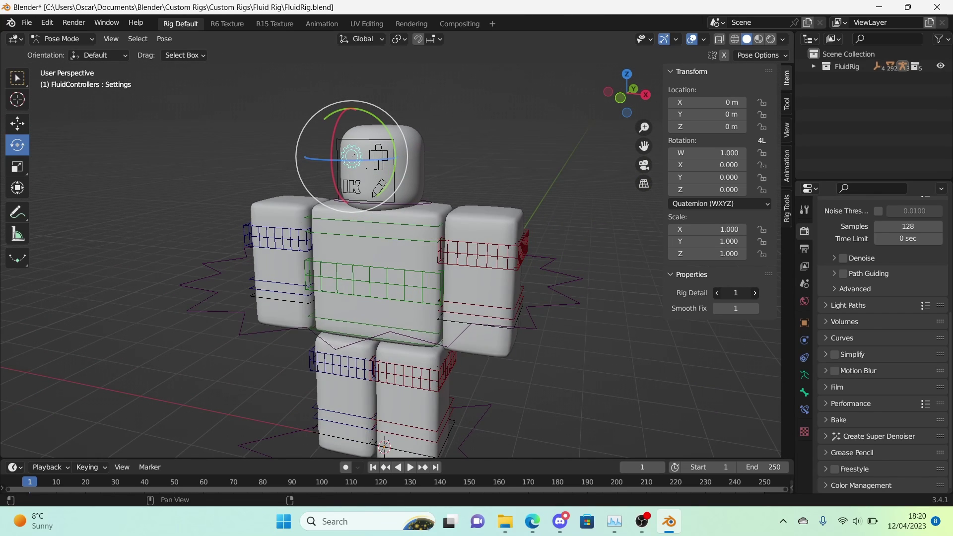
{"action": "middle_click_drag", "start_coordinate": [387, 247], "coordinate": [635, 309]}
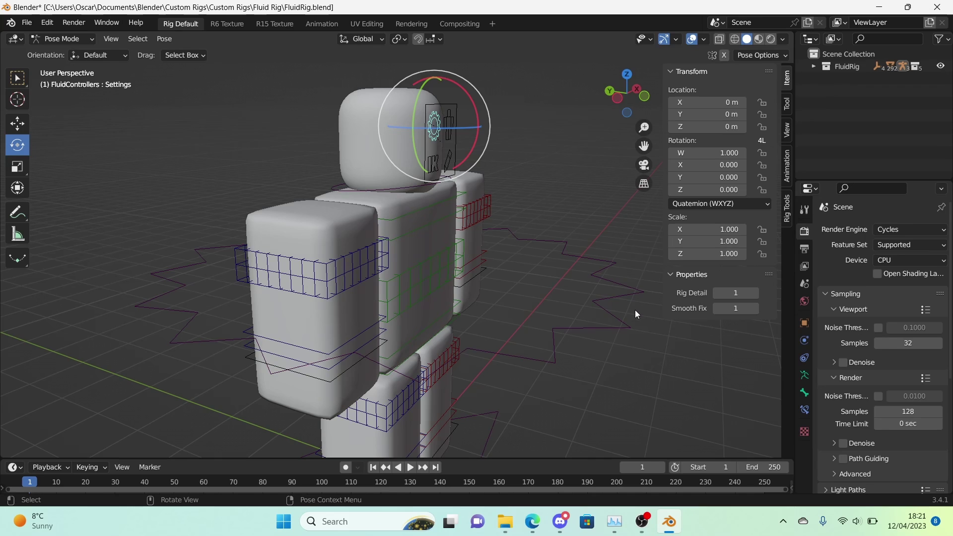
{"action": "left_click_drag", "start_coordinate": [746, 292], "coordinate": [741, 291]}
{"action": "middle_click_drag", "start_coordinate": [602, 287], "coordinate": [478, 284]}
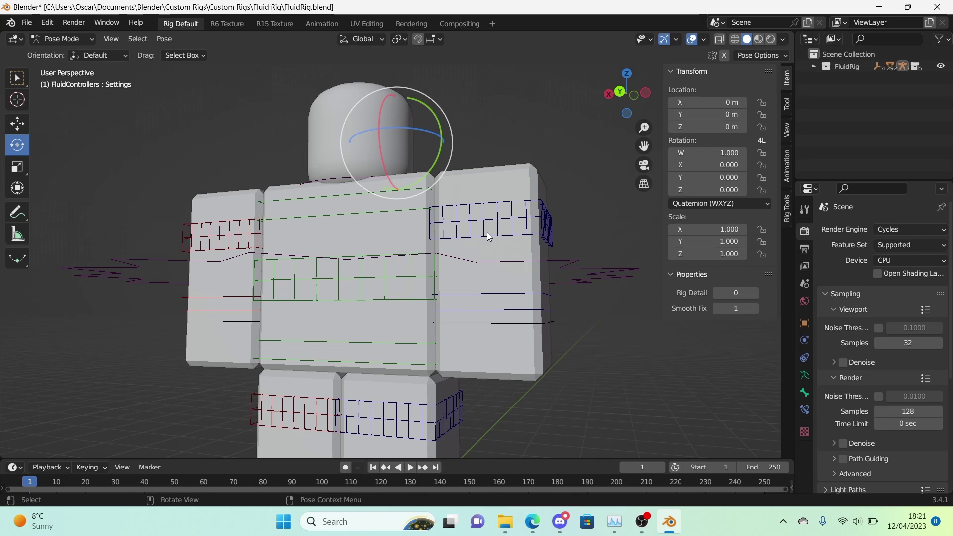
{"action": "left_click_drag", "start_coordinate": [751, 308], "coordinate": [727, 308]}
{"action": "middle_click_drag", "start_coordinate": [631, 300], "coordinate": [596, 318]}
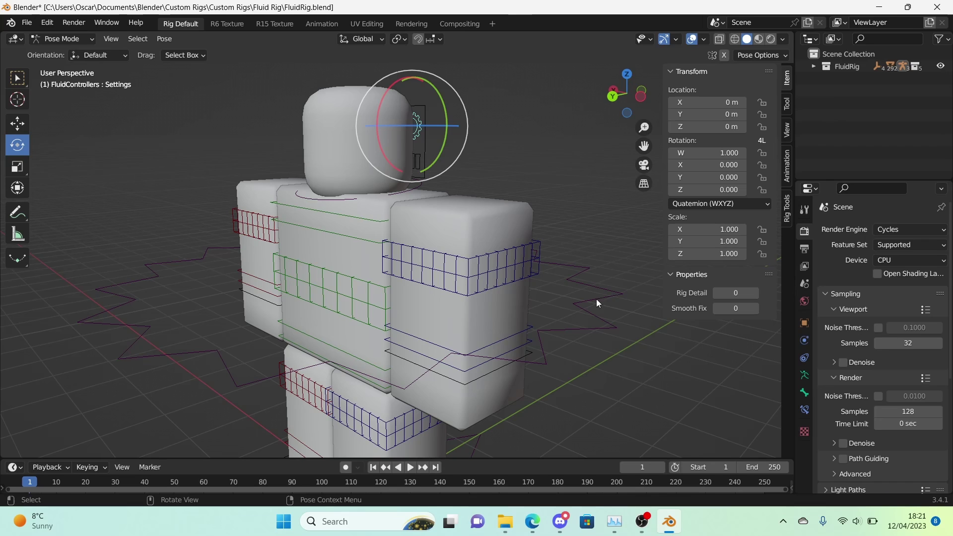
{"action": "left_click", "coordinate": [755, 308]}
{"action": "left_click", "coordinate": [754, 292]}
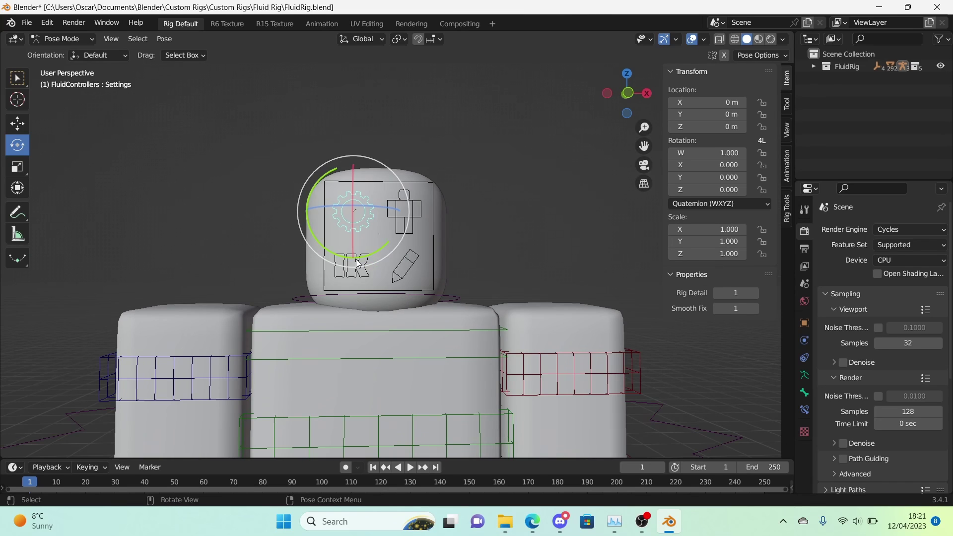
Step: Select the IK-shaped Inverse Kinematics controller behind the head and bring the whole body into view
{"action": "left_click", "coordinate": [383, 272]}
{"action": "middle_click_drag", "start_coordinate": [381, 267], "coordinate": [338, 196], "text": "shift"}
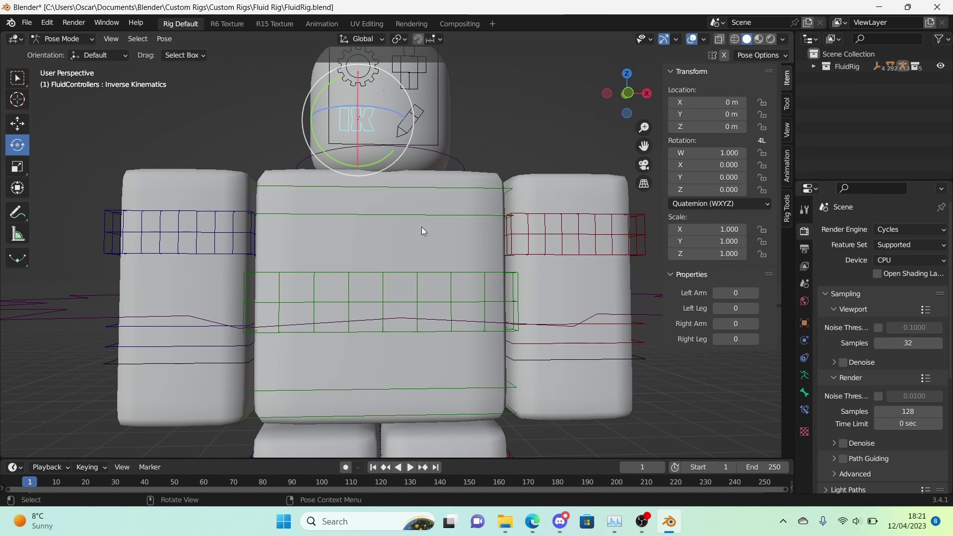
{"action": "scroll", "coordinate": [422, 228], "scroll_direction": "down", "scroll_amount": 4}
{"action": "middle_click_drag", "start_coordinate": [466, 206], "coordinate": [467, 215], "text": "shift"}
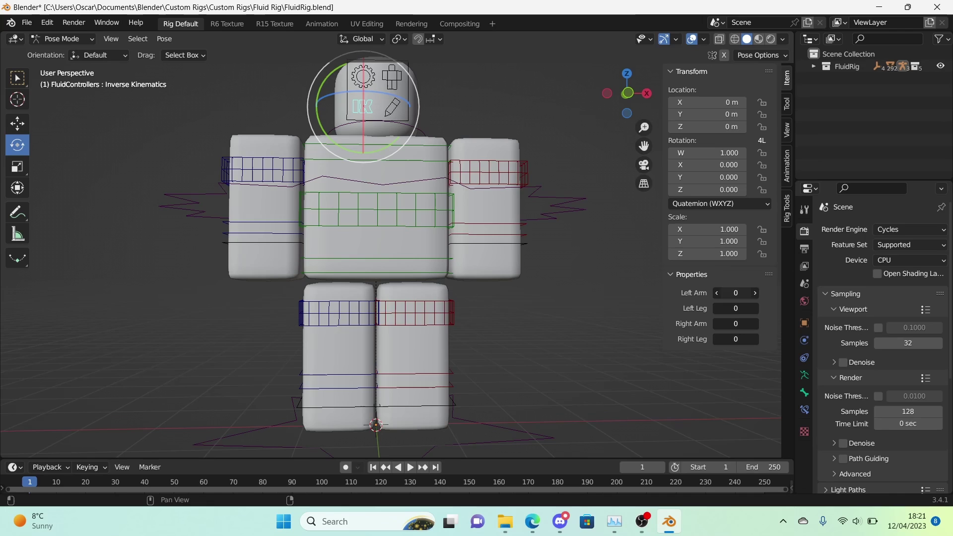
Step: Enable inverse kinematics for the limbs and try moving the Blocky-ArmTarget.L controller
{"action": "left_click", "coordinate": [375, 202]}
{"action": "middle_click_drag", "start_coordinate": [375, 201], "coordinate": [528, 325]}
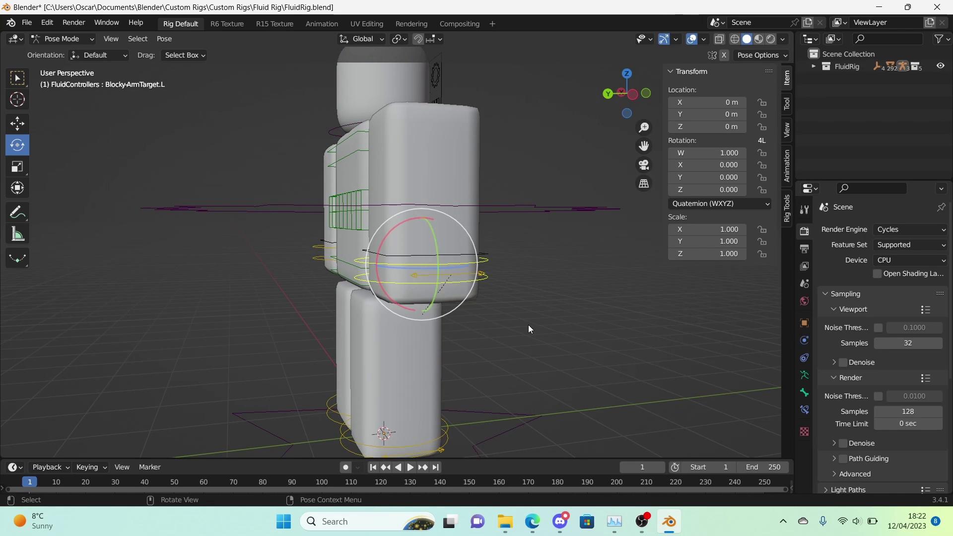
{"action": "key", "text": "g"}
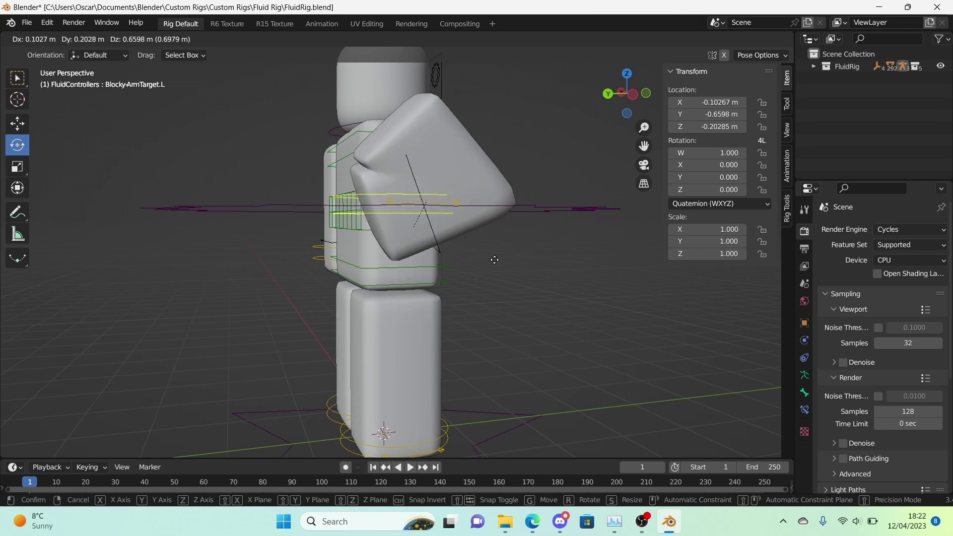
{"action": "key", "text": "Escape"}
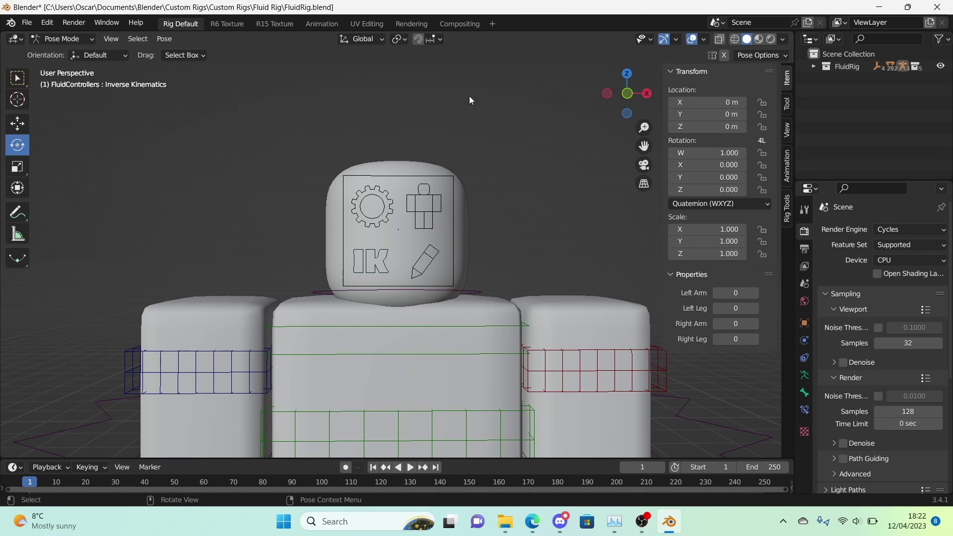
Step: Select the pencil-shaped Customize controller behind the head and switch the viewport to material preview shading
{"action": "middle_click_drag", "start_coordinate": [407, 218], "coordinate": [401, 183], "text": "shift"}
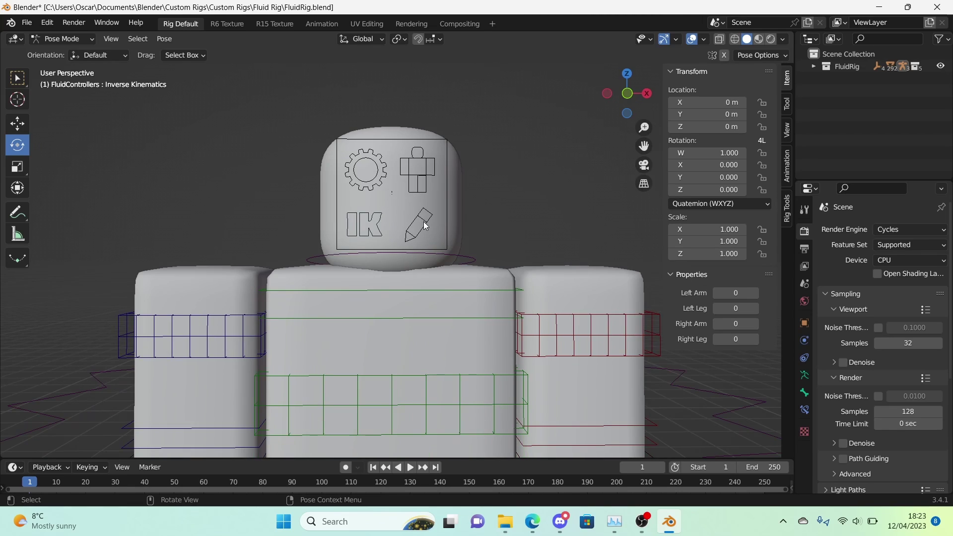
{"action": "left_click", "coordinate": [419, 224]}
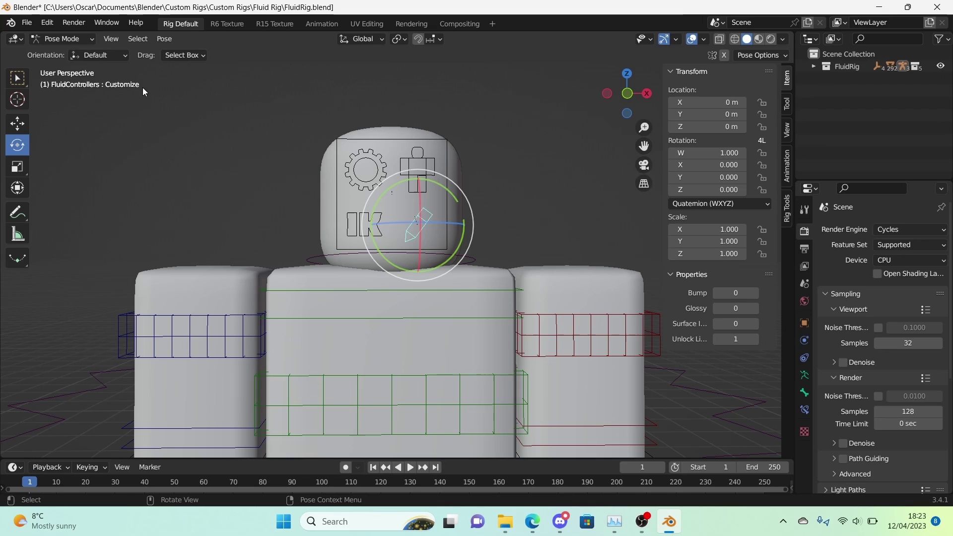
{"action": "middle_click_drag", "start_coordinate": [509, 304], "coordinate": [615, 169], "text": "shift"}
{"action": "scroll", "coordinate": [484, 199], "scroll_direction": "down", "scroll_amount": 2}
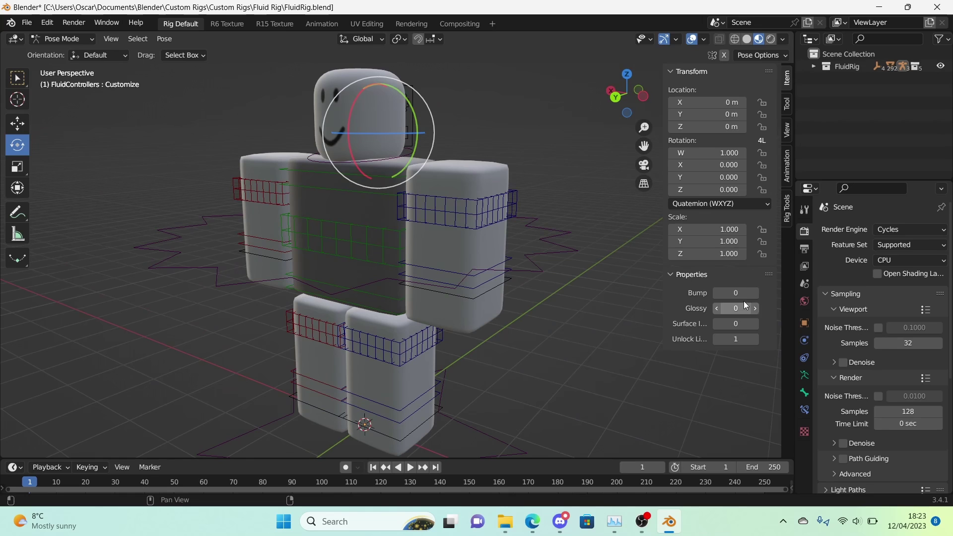
Step: Try the Bump property at 1 and examine the face and torso surface up close
{"action": "left_click_drag", "start_coordinate": [742, 294], "coordinate": [760, 293]}
{"action": "middle_click_drag", "start_coordinate": [312, 166], "coordinate": [389, 264], "text": "shift"}
{"action": "scroll", "coordinate": [429, 186], "scroll_direction": "up", "scroll_amount": 5}
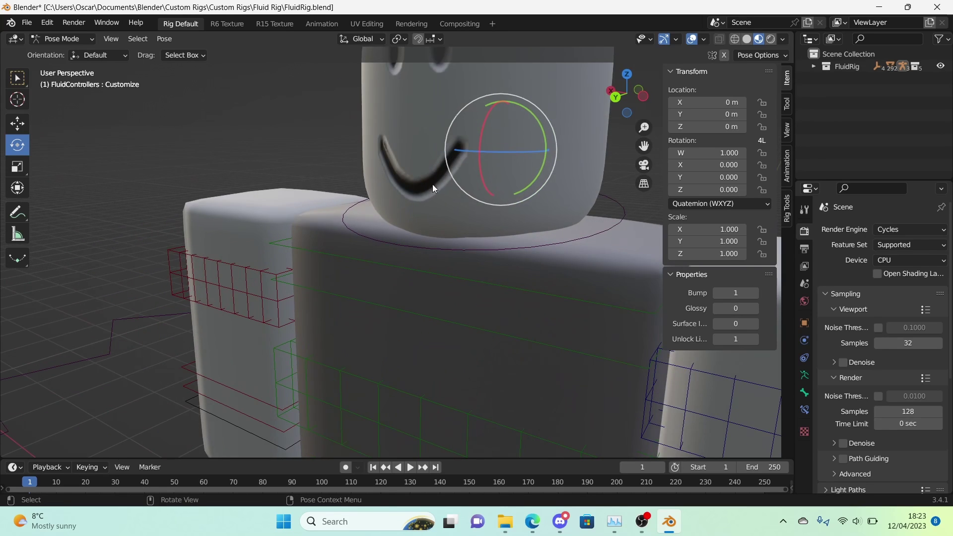
{"action": "middle_click_drag", "start_coordinate": [429, 187], "coordinate": [456, 246], "text": "shift"}
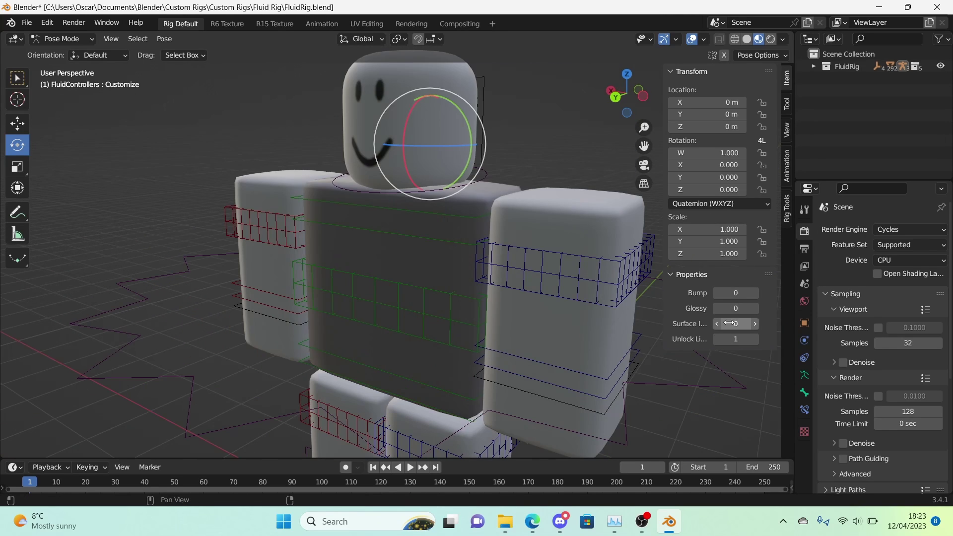
Step: Set the Glossy property to 1 and examine the whole character's surface
{"action": "left_click", "coordinate": [754, 308]}
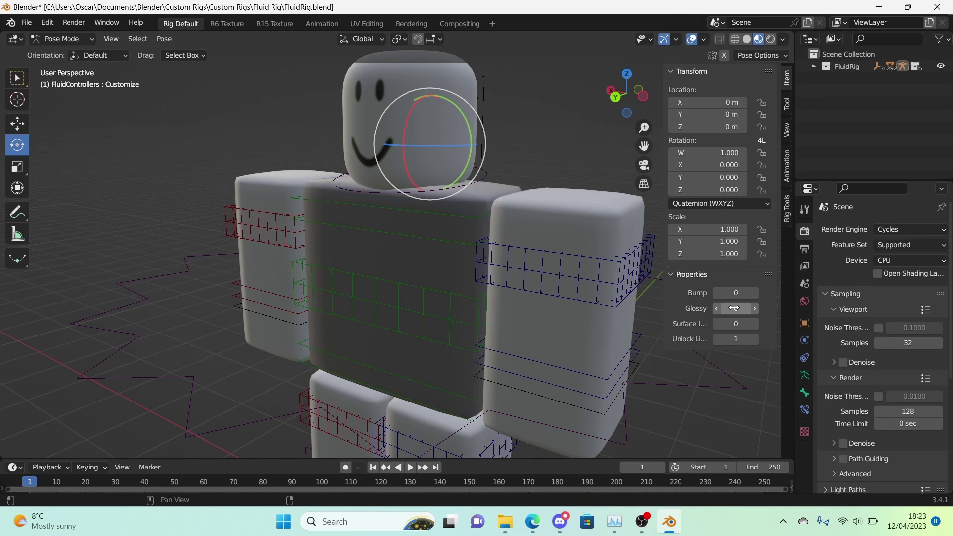
{"action": "scroll", "coordinate": [572, 344], "scroll_direction": "down", "scroll_amount": 5}
{"action": "scroll", "coordinate": [549, 273], "scroll_direction": "up", "scroll_amount": 1}
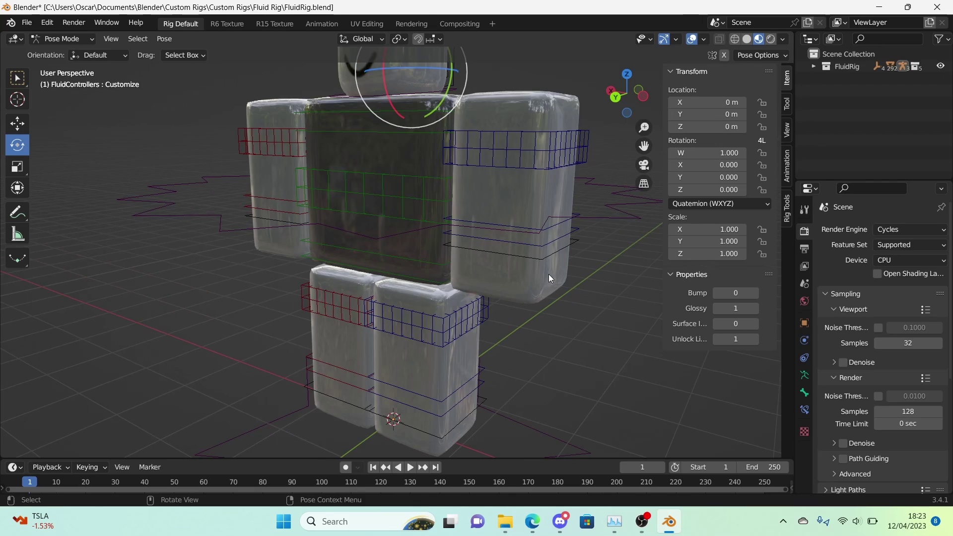
{"action": "middle_click_drag", "start_coordinate": [549, 274], "coordinate": [516, 306], "text": "shift"}
{"action": "scroll", "coordinate": [516, 305], "scroll_direction": "down", "scroll_amount": 3}
{"action": "scroll", "coordinate": [516, 305], "scroll_direction": "up", "scroll_amount": 3}
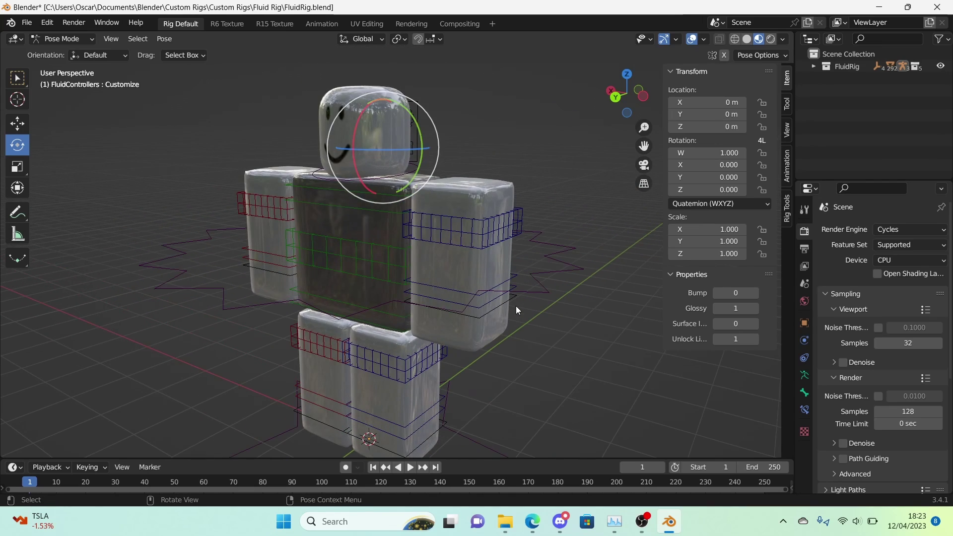
Step: Set the Glossy property to 0 and the "Surface I..." property to 1, and examine the arm and torso surfaces up close
{"action": "middle_click_drag", "start_coordinate": [516, 306], "coordinate": [351, 176]}
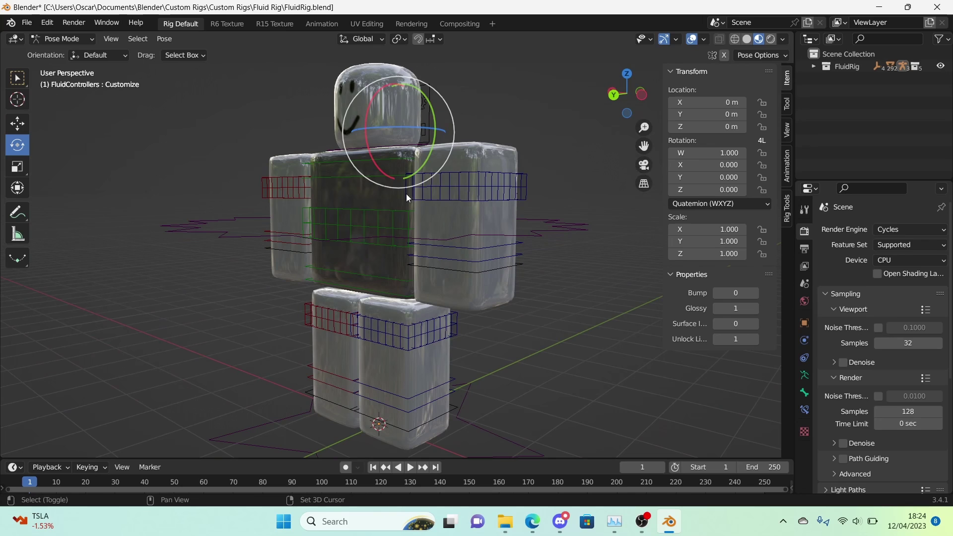
{"action": "middle_click_drag", "start_coordinate": [457, 212], "coordinate": [423, 226], "text": "shift"}
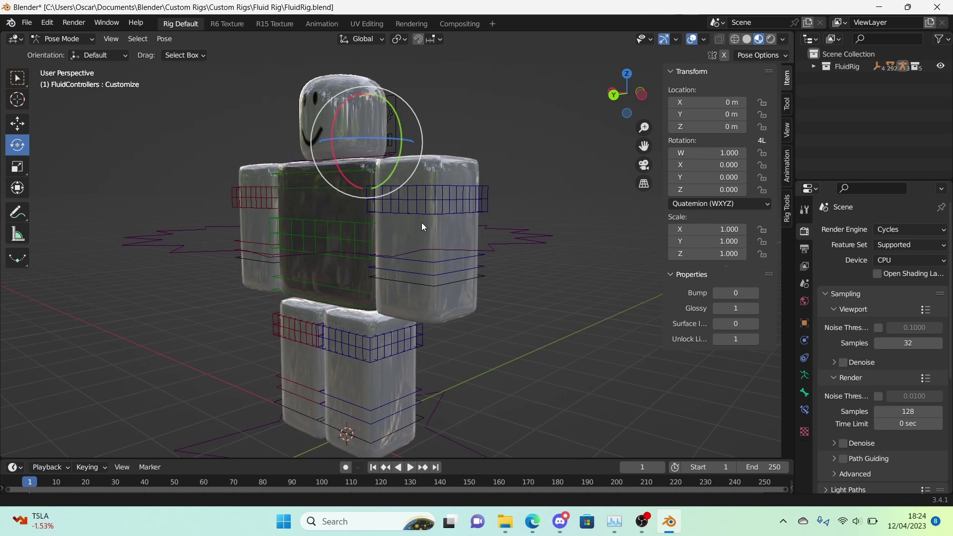
{"action": "left_click", "coordinate": [716, 308]}
{"action": "left_click", "coordinate": [755, 323]}
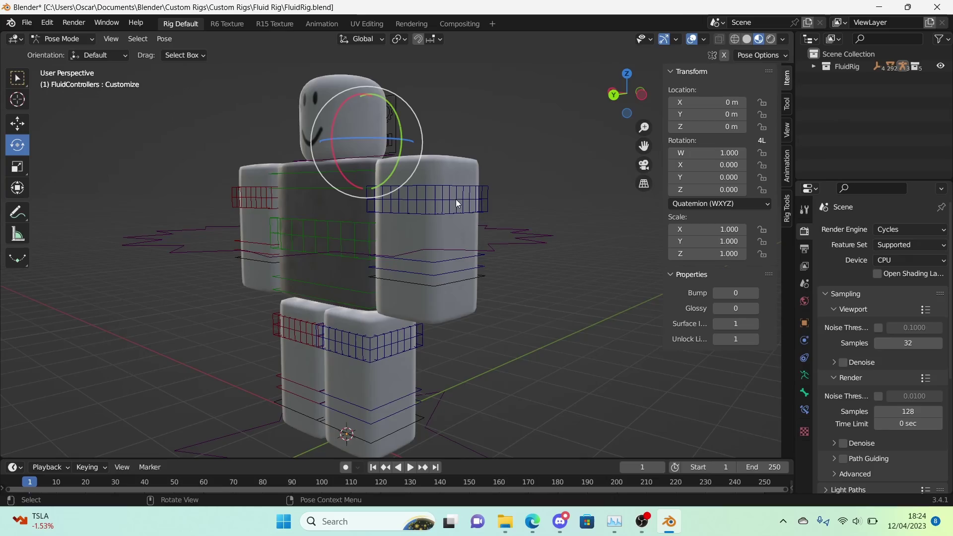
{"action": "middle_click_drag", "start_coordinate": [454, 204], "coordinate": [373, 223]}
{"action": "scroll", "coordinate": [512, 271], "scroll_direction": "up", "scroll_amount": 4}
{"action": "scroll", "coordinate": [512, 271], "scroll_direction": "up", "scroll_amount": 3}
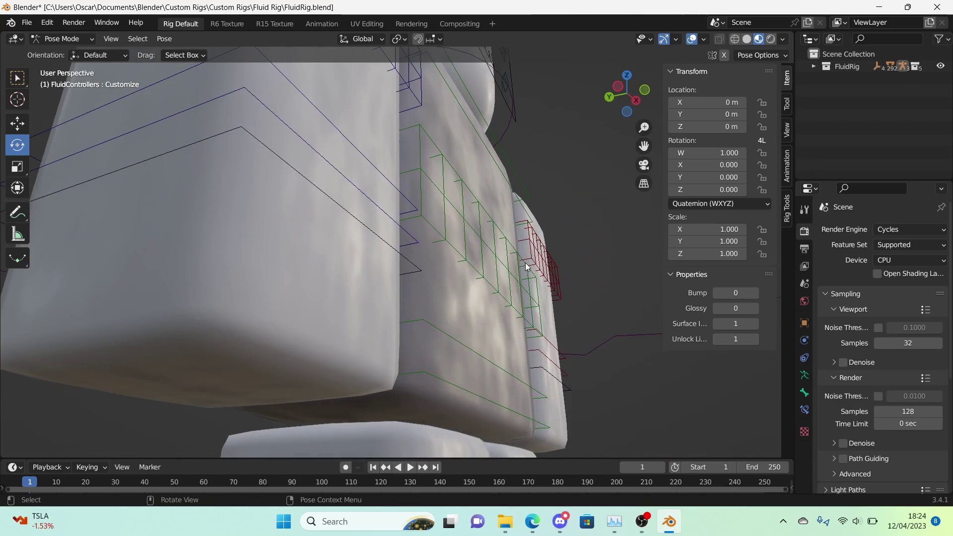
{"action": "middle_click_drag", "start_coordinate": [534, 262], "coordinate": [616, 207]}
{"action": "scroll", "coordinate": [484, 283], "scroll_direction": "up", "scroll_amount": 4}
{"action": "scroll", "coordinate": [483, 283], "scroll_direction": "down", "scroll_amount": 2}
{"action": "scroll", "coordinate": [597, 267], "scroll_direction": "down", "scroll_amount": 3}
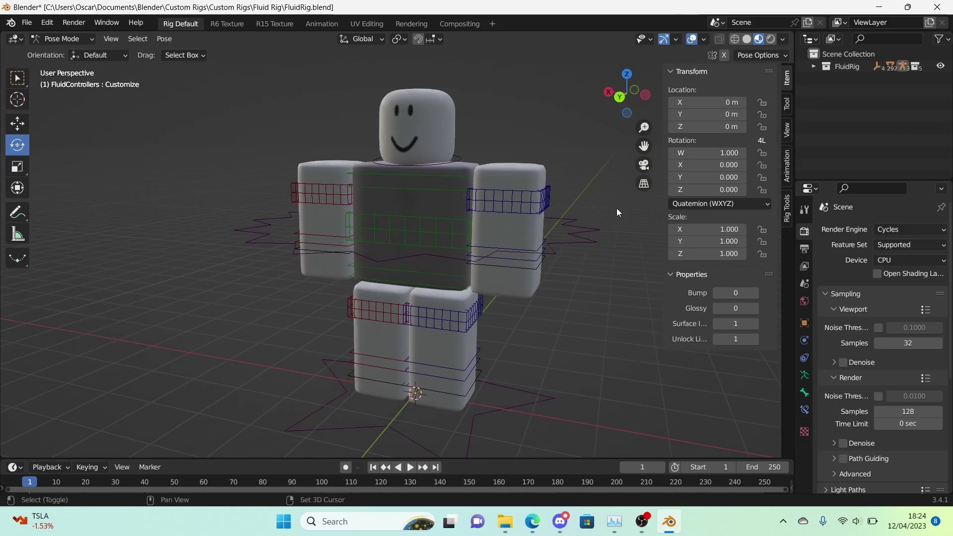
Step: Try the Glossy property at 1 together with the surface effect and examine the character from the side
{"action": "middle_click_drag", "start_coordinate": [609, 246], "coordinate": [529, 305]}
{"action": "left_click", "coordinate": [726, 308]}
{"action": "left_click", "coordinate": [754, 308]}
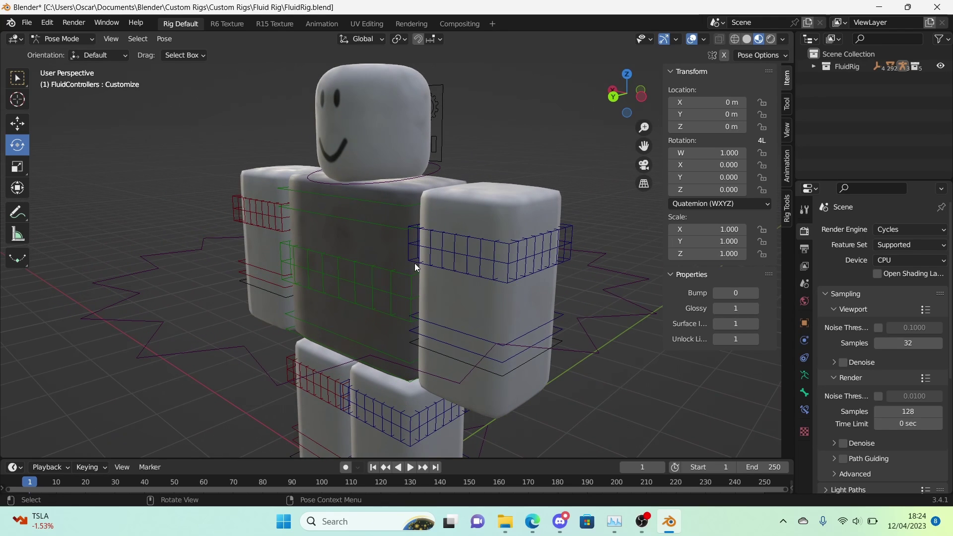
{"action": "middle_click_drag", "start_coordinate": [415, 263], "coordinate": [483, 204]}
{"action": "scroll", "coordinate": [449, 228], "scroll_direction": "down", "scroll_amount": 4}
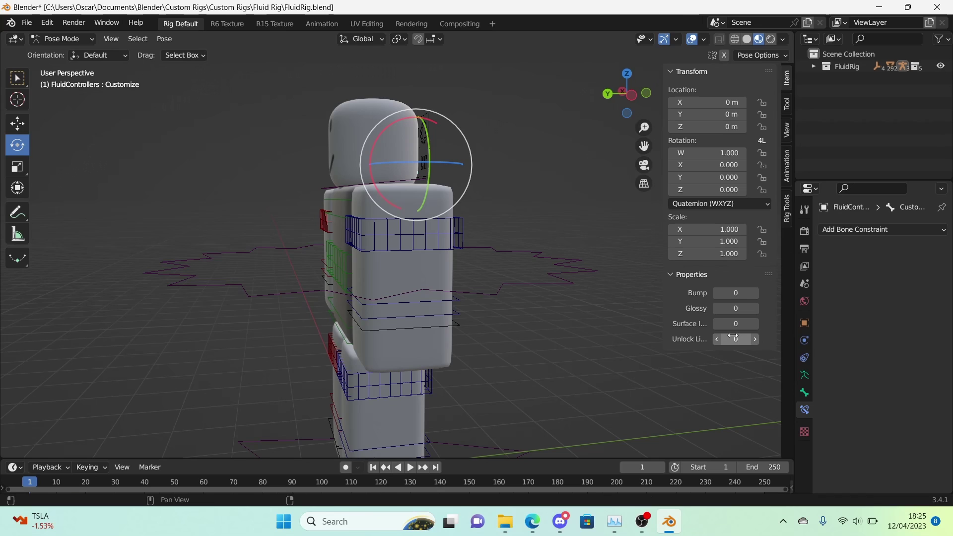
Step: Rotate the Blocky-LowerArm.L controller forward as far as its limited range allows
{"action": "mouse_move", "coordinate": [616, 318]}
{"action": "middle_mouse_down"}
{"action": "mouse_move", "coordinate": [392, 251]}
{"action": "mouse_move", "coordinate": [422, 250]}
{"action": "mouse_move", "coordinate": [318, 248]}
{"action": "middle_mouse_up"}
{"action": "left_click", "coordinate": [388, 245]}
{"action": "key", "text": "r"}
{"action": "left_click", "coordinate": [385, 293]}
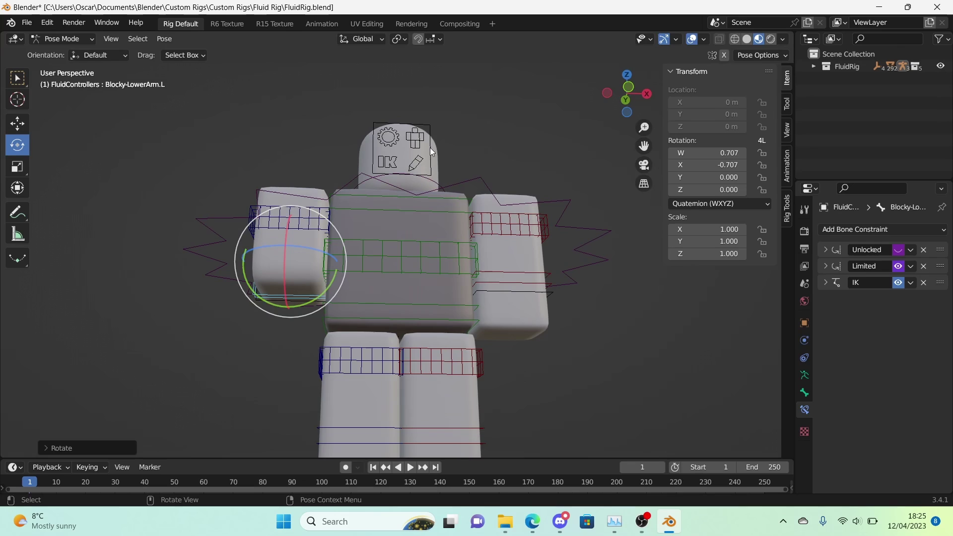
Step: Select the pencil-shaped Customize controller behind the head and set the "Unlock Li..." property to 1
{"action": "left_click", "coordinate": [411, 163]}
{"action": "left_click", "coordinate": [416, 165]}
{"action": "middle_click_drag", "start_coordinate": [418, 168], "coordinate": [464, 181]}
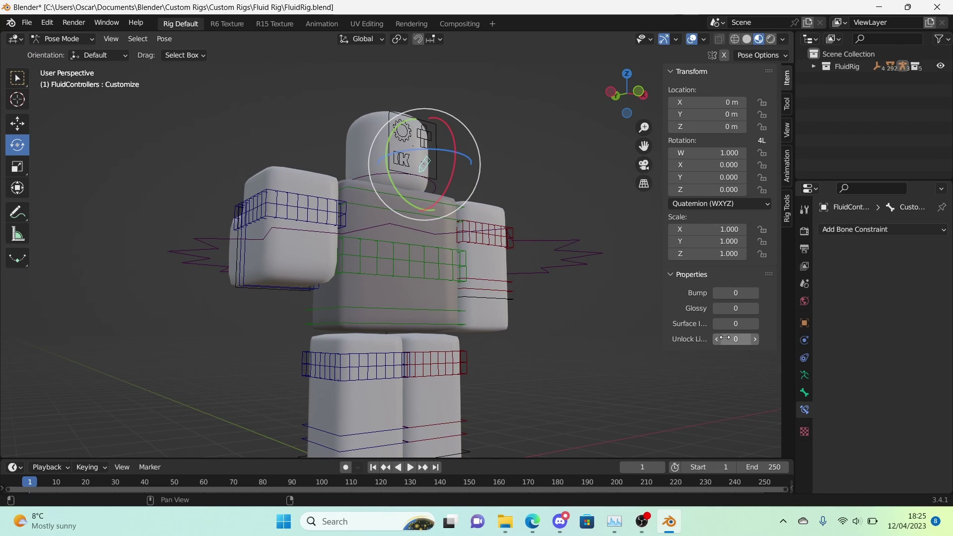
{"action": "left_click", "coordinate": [753, 339]}
Step: Try rotating the Blocky-LowerArm.L controller about 54° further with its limits unlocked and cancel the rotation
{"action": "middle_click_drag", "start_coordinate": [408, 311], "coordinate": [467, 343]}
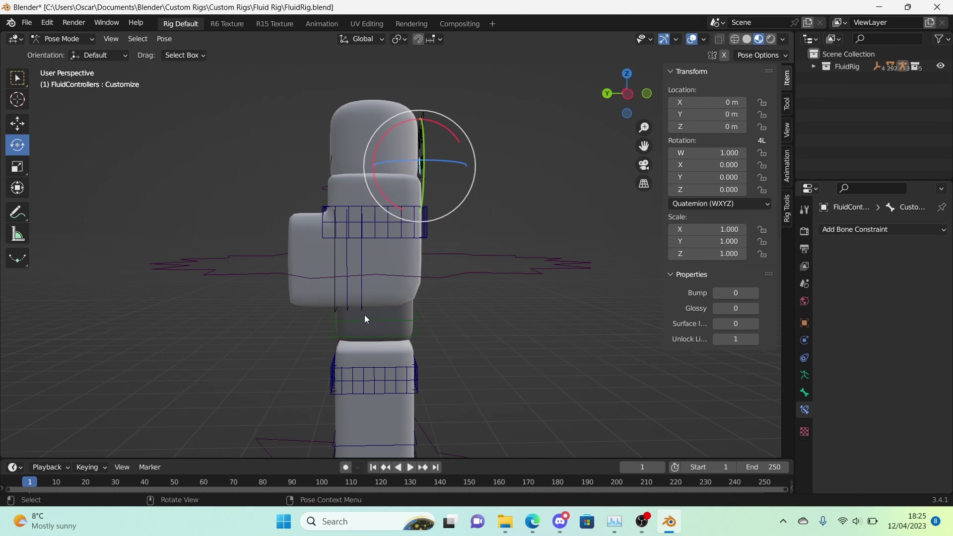
{"action": "left_click", "coordinate": [433, 247]}
{"action": "key", "text": "r"}
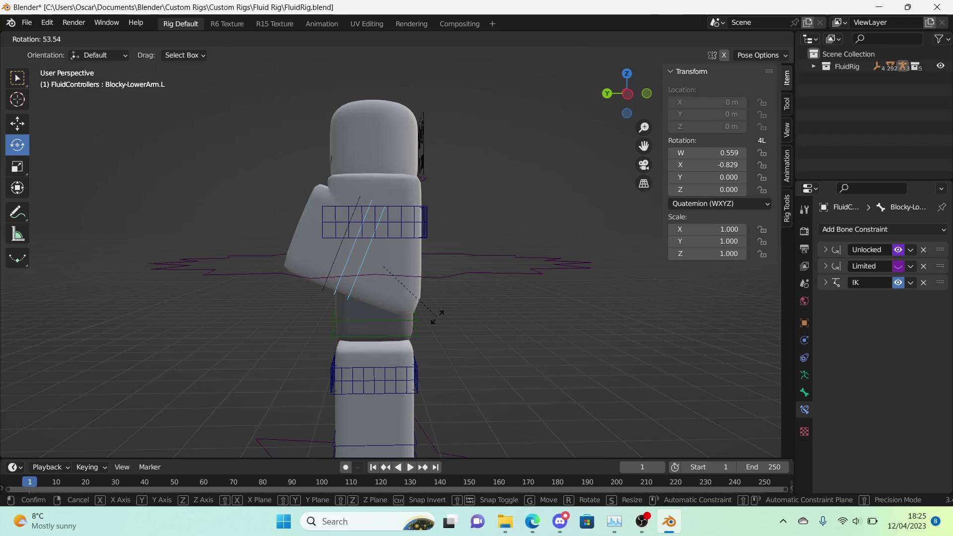
{"action": "right_click", "coordinate": [437, 317]}
{"action": "middle_click_drag", "start_coordinate": [437, 317], "coordinate": [478, 300]}
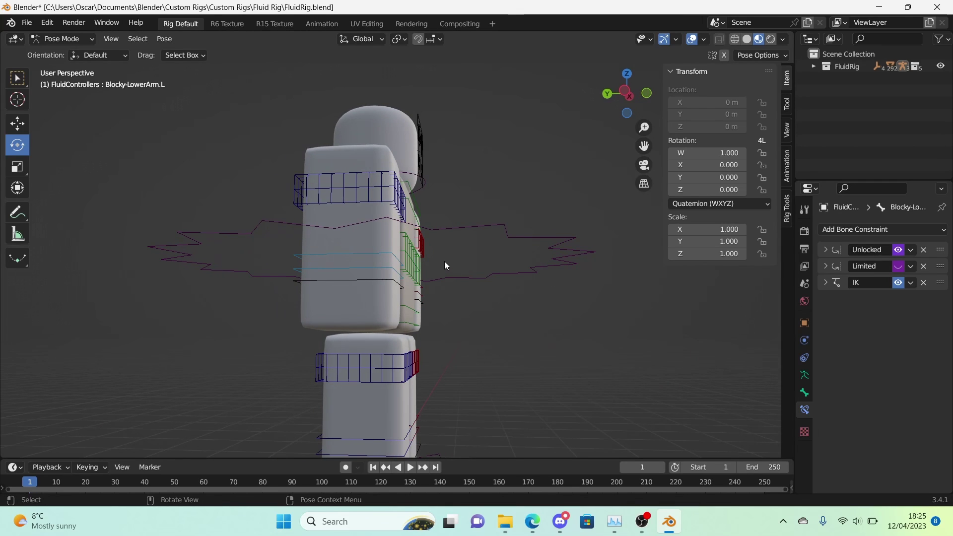
{"action": "middle_click_drag", "start_coordinate": [444, 261], "coordinate": [391, 260]}
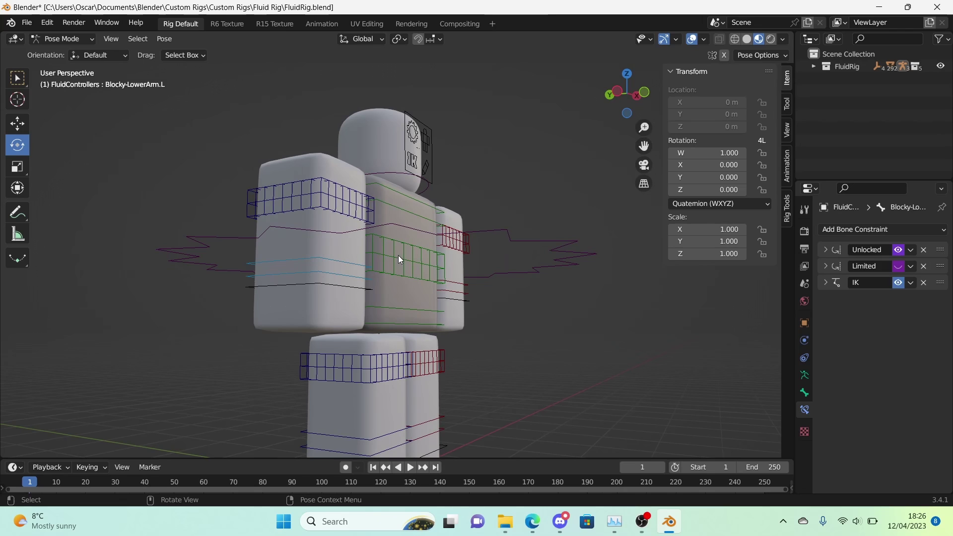
Step: Frame the Customize controller and select the body-shaped Avatar controller behind the head
{"action": "left_click", "coordinate": [398, 255]}
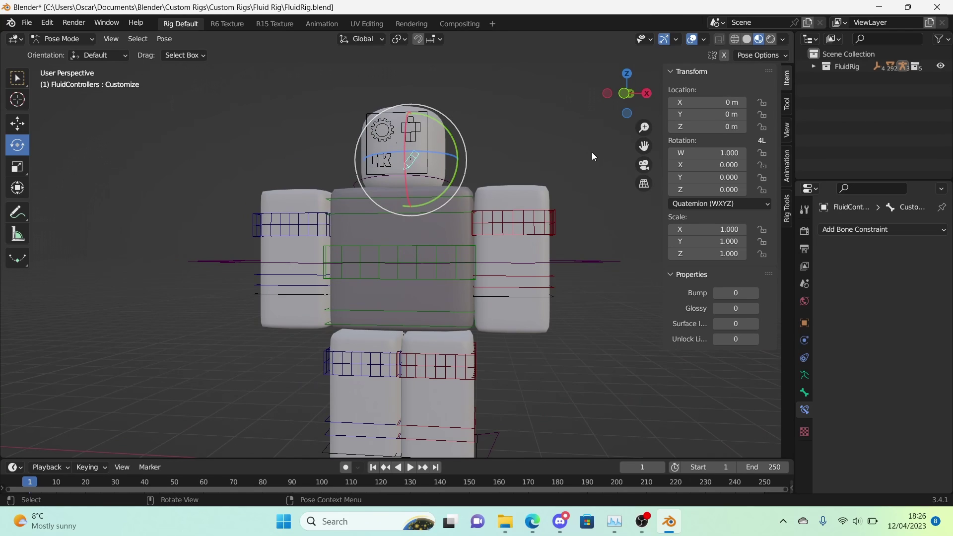
{"action": "left_click", "coordinate": [592, 152]}
{"action": "middle_click_drag", "start_coordinate": [591, 165], "coordinate": [587, 254], "text": "shift"}
{"action": "scroll", "coordinate": [588, 254], "scroll_direction": "up", "scroll_amount": 1}
{"action": "key", "text": "KP_Decimal"}
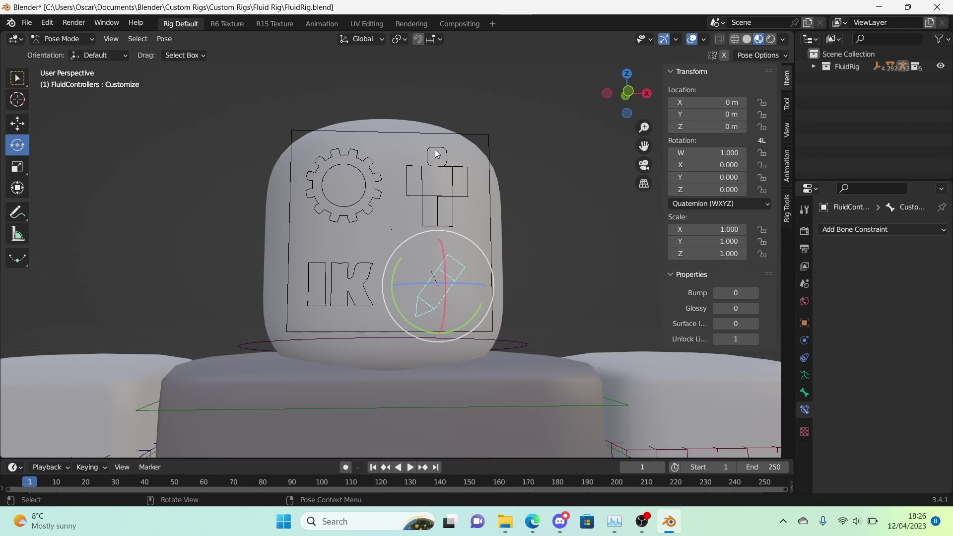
{"action": "left_click", "coordinate": [436, 152]}
{"action": "middle_click_drag", "start_coordinate": [570, 304], "coordinate": [631, 294]}
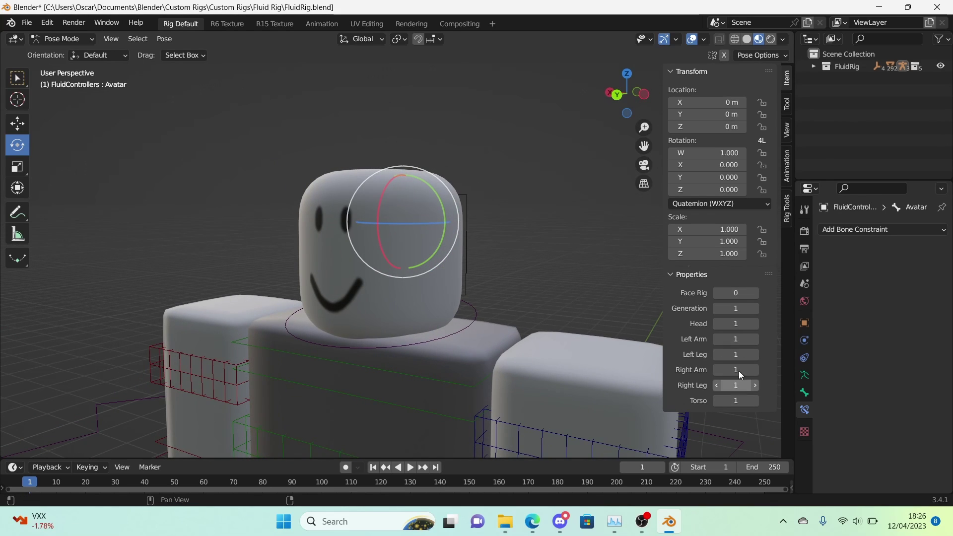
Step: Set the Avatar controller's Face Rig property to 1 and examine the Cloud Face up close
{"action": "scroll", "coordinate": [504, 329], "scroll_direction": "down", "scroll_amount": 2}
{"action": "middle_click_drag", "start_coordinate": [504, 329], "coordinate": [555, 297]}
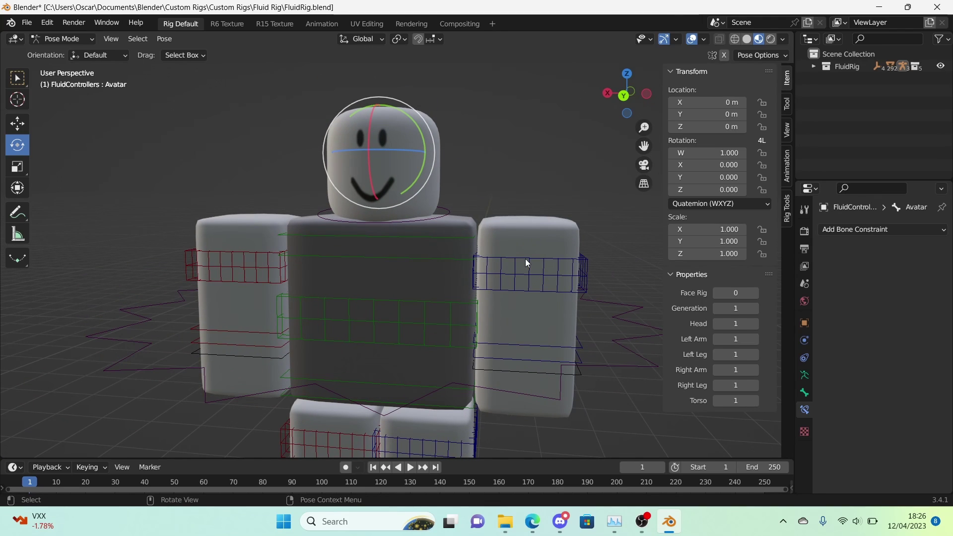
{"action": "scroll", "coordinate": [525, 258], "scroll_direction": "up", "scroll_amount": 2}
{"action": "scroll", "coordinate": [546, 268], "scroll_direction": "up", "scroll_amount": 1}
{"action": "mouse_move", "coordinate": [548, 180]}
{"action": "middle_mouse_down", "text": "shift"}
{"action": "mouse_move", "coordinate": [546, 219]}
{"action": "mouse_move", "coordinate": [576, 213]}
{"action": "mouse_move", "coordinate": [566, 242]}
{"action": "mouse_move", "coordinate": [564, 190]}
{"action": "middle_mouse_up", "text": "shift"}
{"action": "left_click", "coordinate": [755, 293]}
{"action": "middle_click_drag", "start_coordinate": [555, 144], "coordinate": [478, 184]}
{"action": "scroll", "coordinate": [493, 147], "scroll_direction": "up", "scroll_amount": 3}
{"action": "scroll", "coordinate": [492, 147], "scroll_direction": "down", "scroll_amount": 2}
Step: Pose the Cloud Face by moving the Mouth Controller down inside its box and the Emotion Controller up about 0.05 m
{"action": "left_click", "coordinate": [546, 240]}
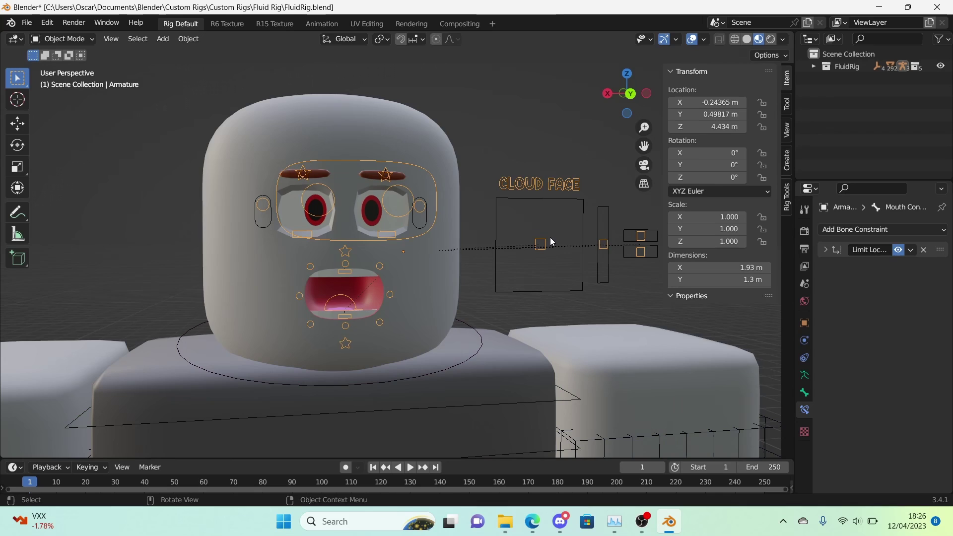
{"action": "left_click", "coordinate": [546, 241]}
{"action": "key", "text": "g"}
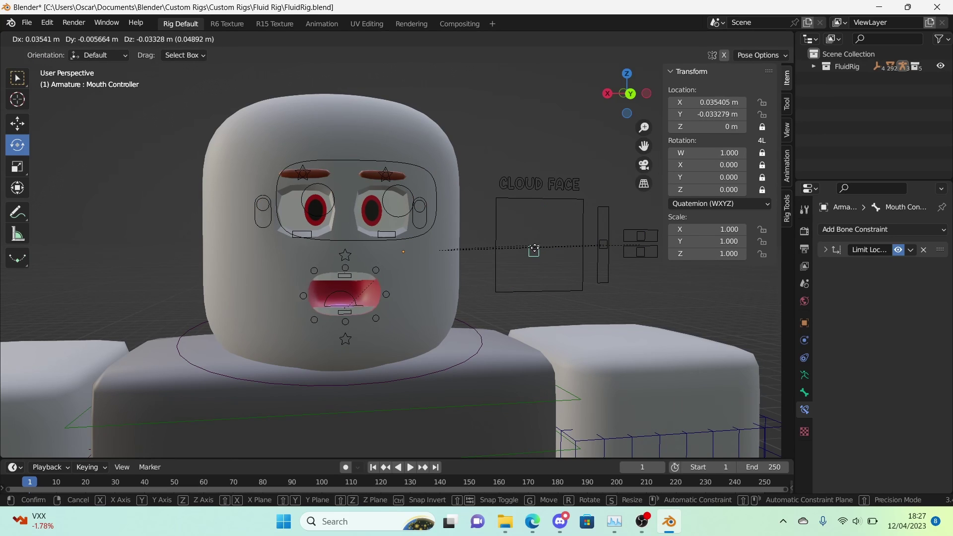
{"action": "left_click", "coordinate": [569, 288]}
{"action": "left_click", "coordinate": [600, 249]}
{"action": "key", "text": "g"}
{"action": "left_click", "coordinate": [596, 239]}
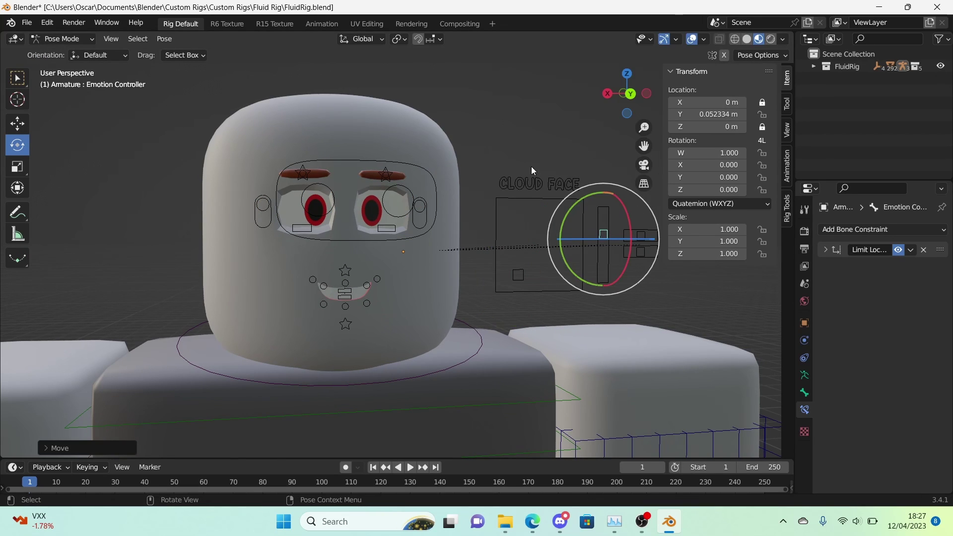
Step: Select all bones and clear their locations to reset the Cloud Face pose
{"action": "left_click", "coordinate": [536, 157]}
{"action": "key", "text": "a"}
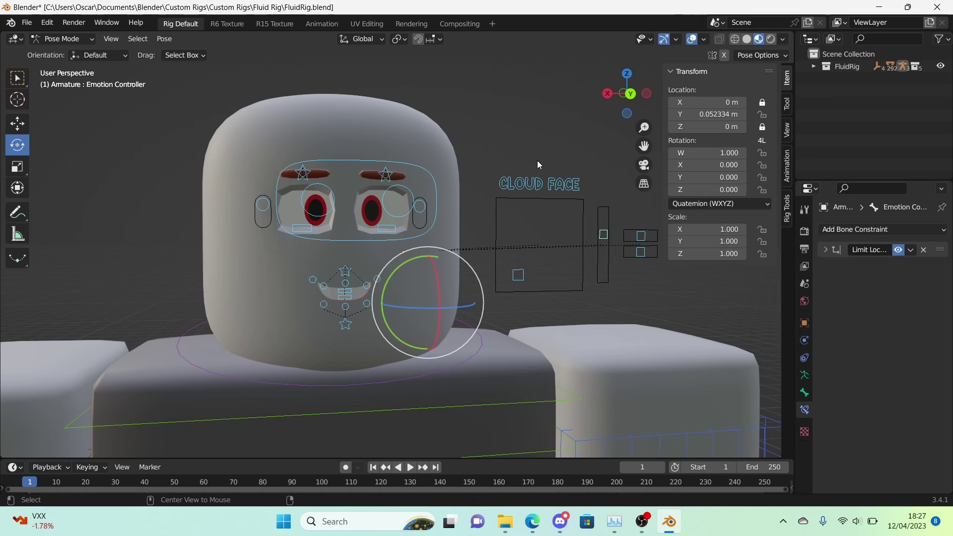
{"action": "key", "text": "alt+g"}
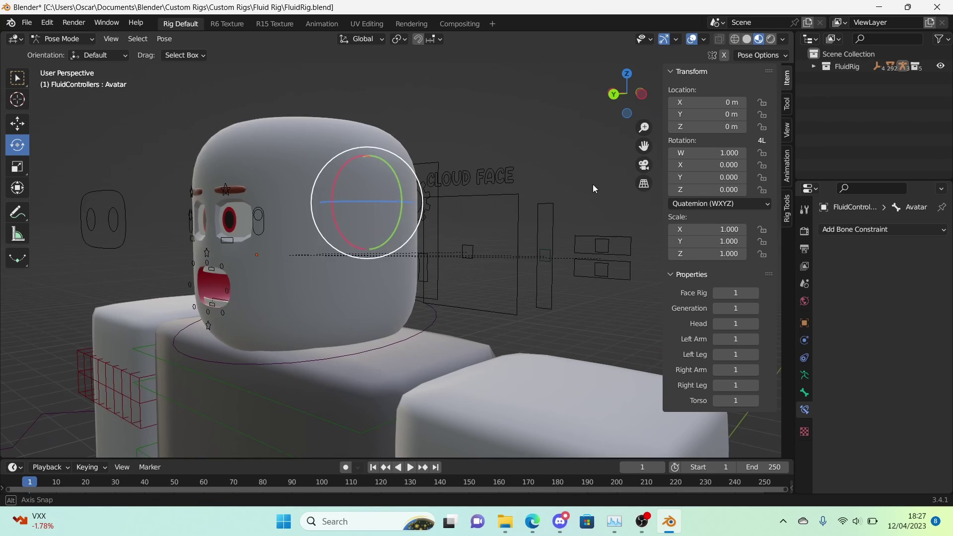
Step: Set the Avatar controller's Face Rig property to 2
{"action": "middle_click_drag", "start_coordinate": [592, 184], "coordinate": [574, 188]}
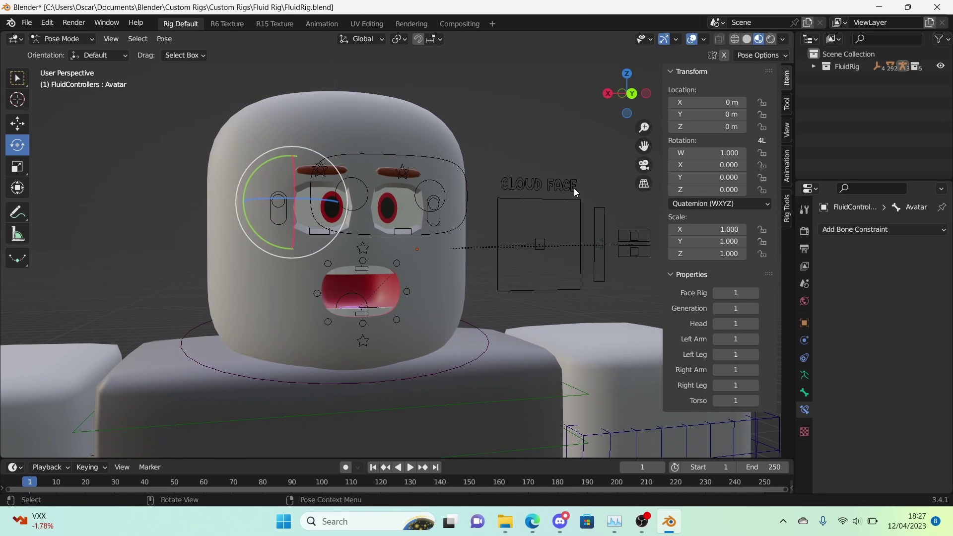
{"action": "left_click", "coordinate": [757, 290]}
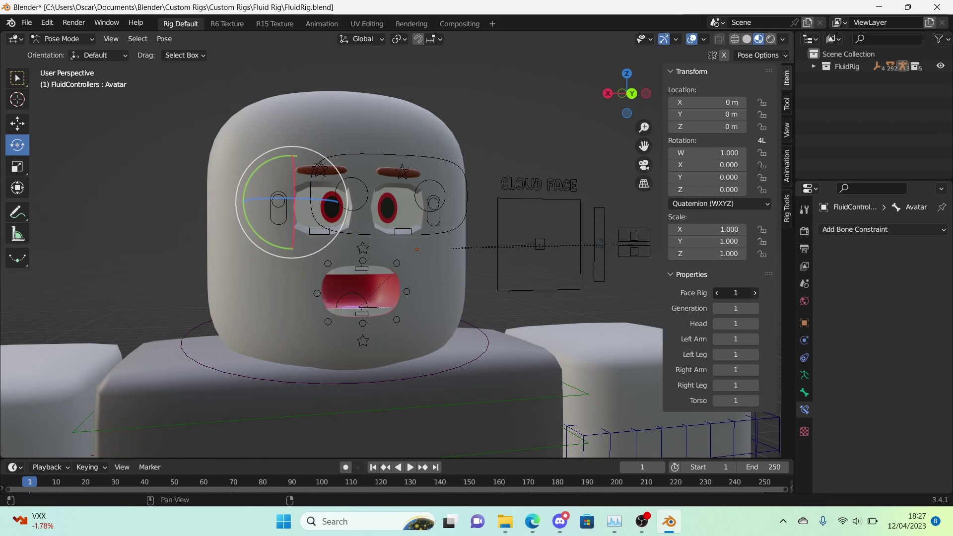
{"action": "scroll", "coordinate": [629, 257], "scroll_direction": "down", "scroll_amount": 2}
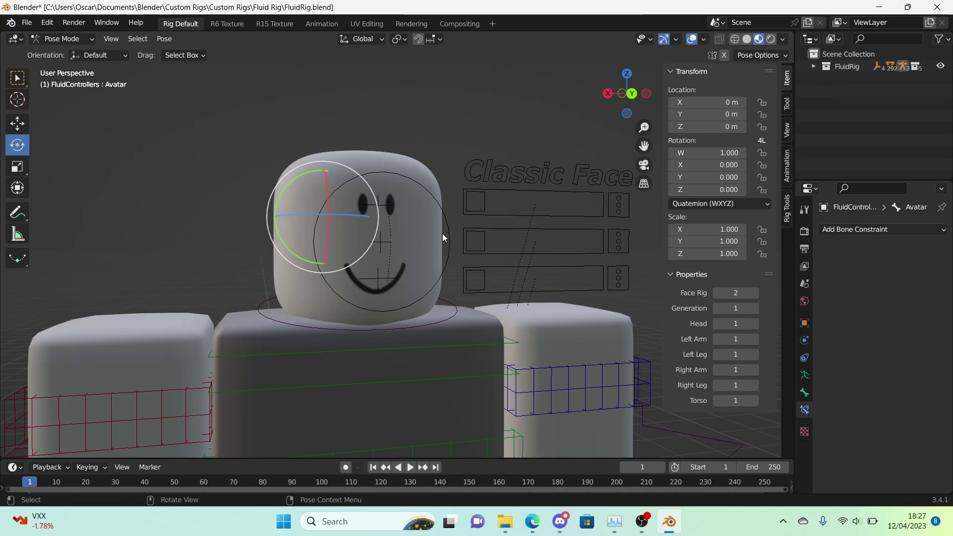
Step: Select the Eyes controller of the Classic Face, try sliding it about 0.25 m along its track and cancel the move
{"action": "left_click", "coordinate": [473, 201]}
{"action": "scroll", "coordinate": [474, 167], "scroll_direction": "down", "scroll_amount": 1}
{"action": "middle_click_drag", "start_coordinate": [475, 165], "coordinate": [533, 140], "text": "shift"}
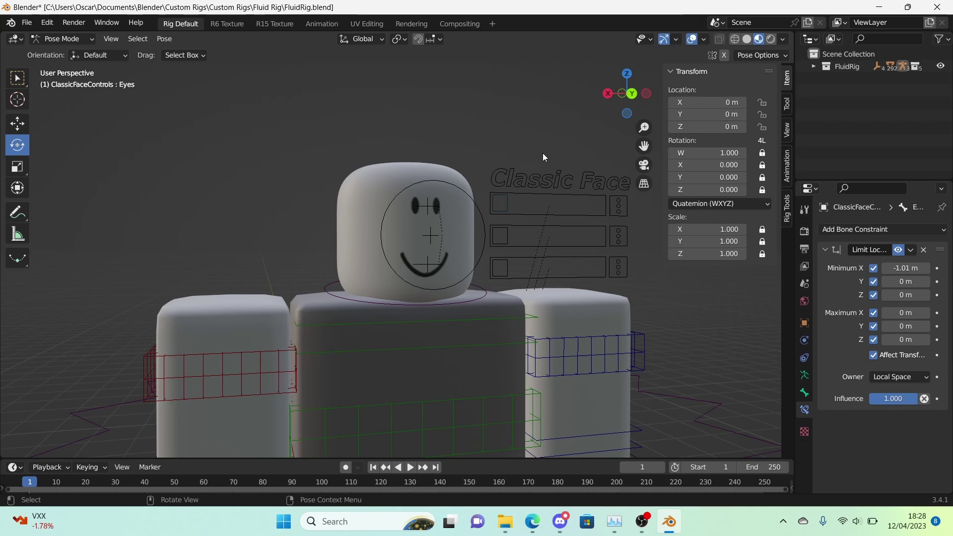
{"action": "middle_click_drag", "start_coordinate": [543, 153], "coordinate": [541, 193]}
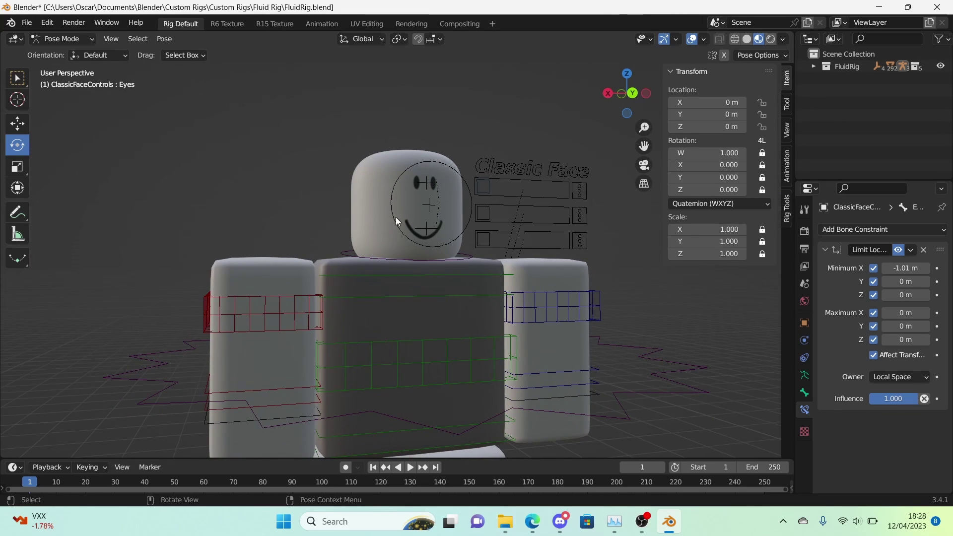
{"action": "scroll", "coordinate": [555, 179], "scroll_direction": "up", "scroll_amount": 4}
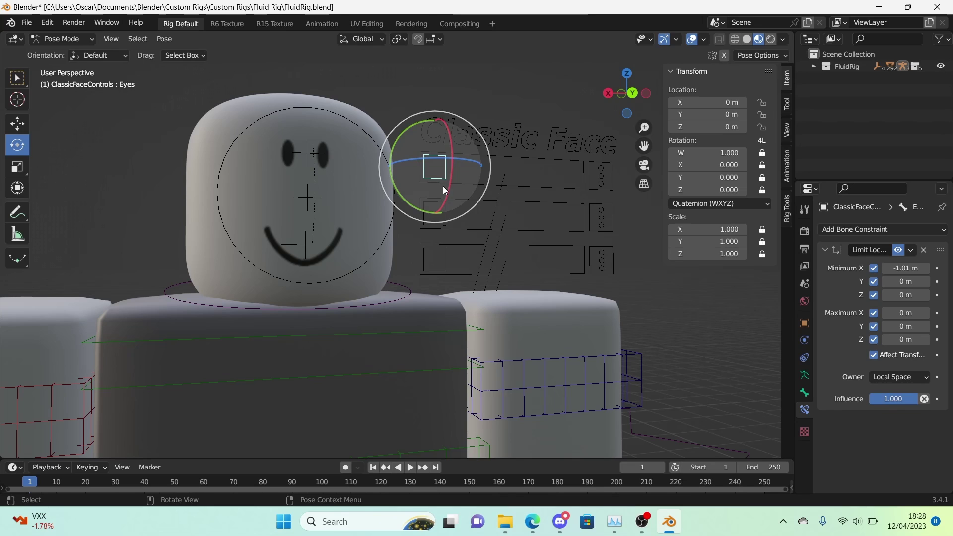
{"action": "middle_click_drag", "start_coordinate": [428, 183], "coordinate": [434, 193]}
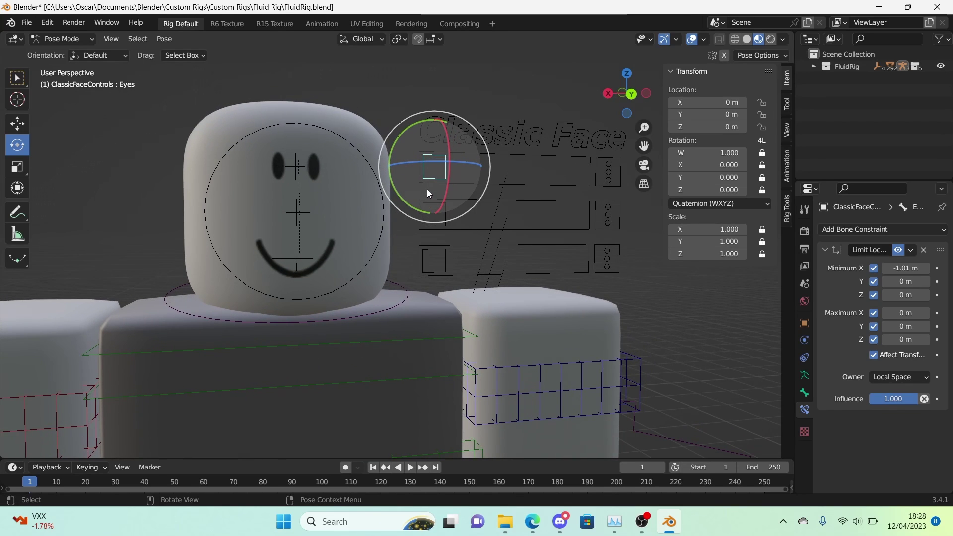
{"action": "key", "text": "g"}
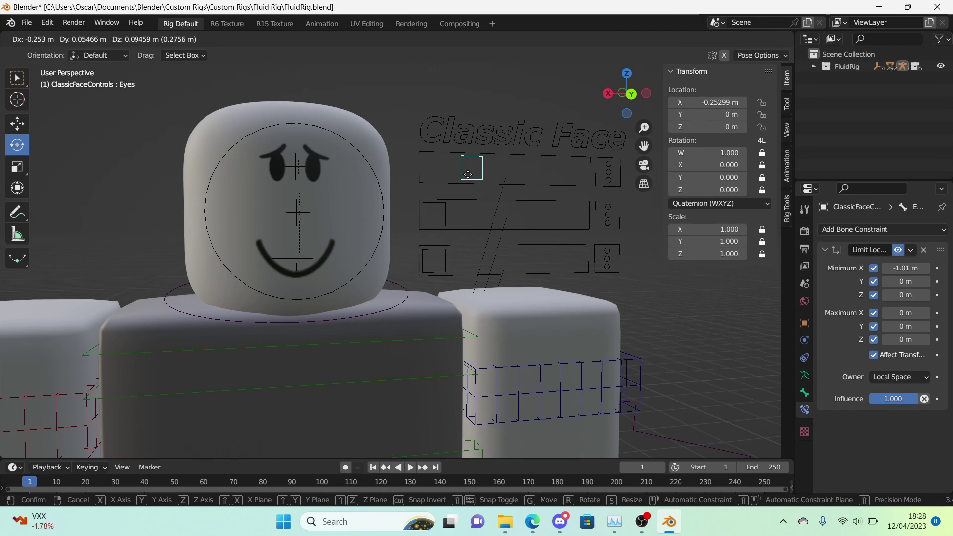
{"action": "key", "text": "Escape"}
Step: Try sliding the Classic Face Extras controller about 0.97 m along its track and cancel the move
{"action": "left_click", "coordinate": [428, 221]}
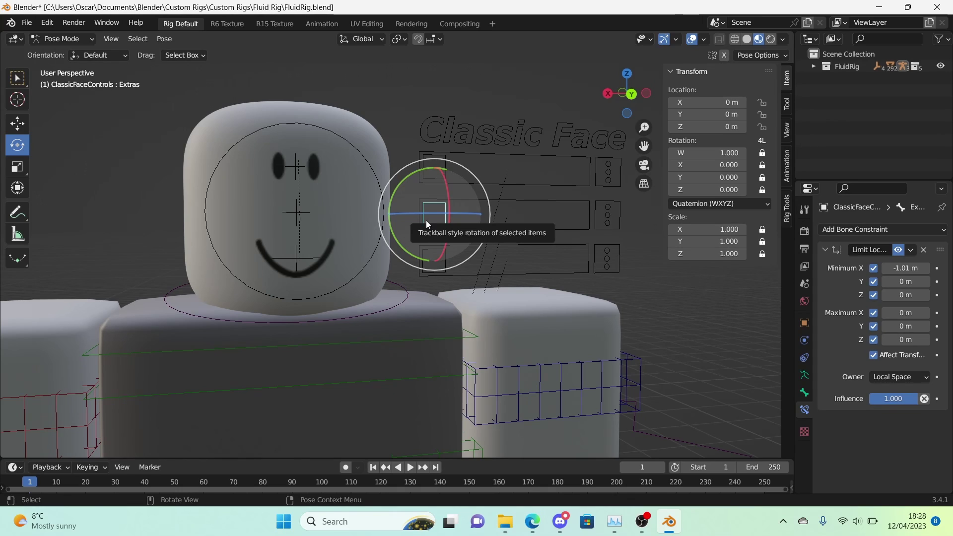
{"action": "key", "text": "g"}
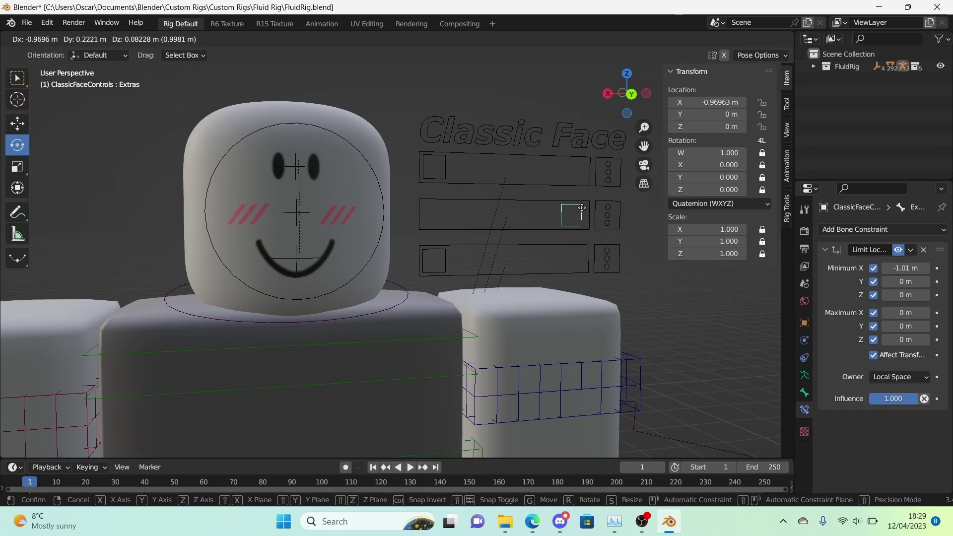
{"action": "key", "text": "Escape"}
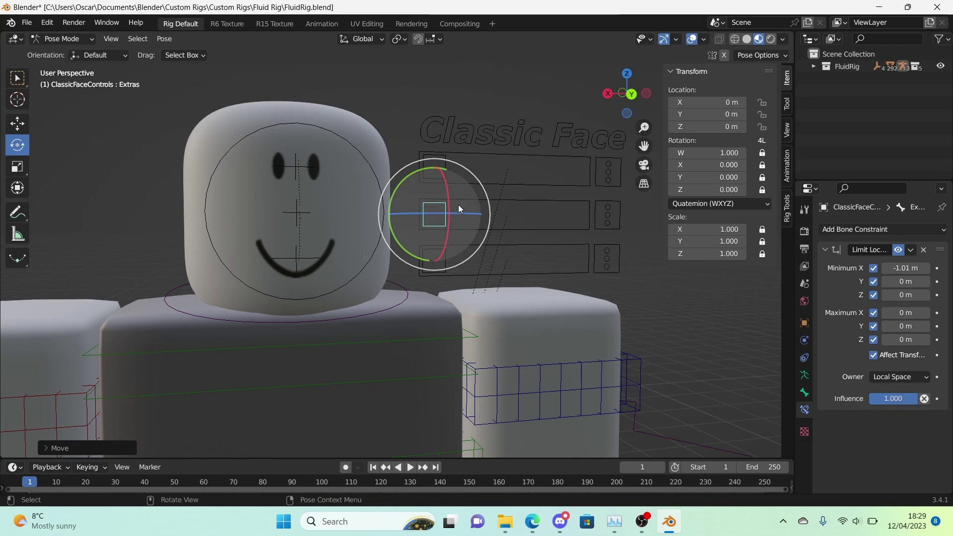
Step: Try sliding the Classic Face Mouth controller about 0.86 m along its track, cancel the move and clear the selection
{"action": "left_click", "coordinate": [430, 254]}
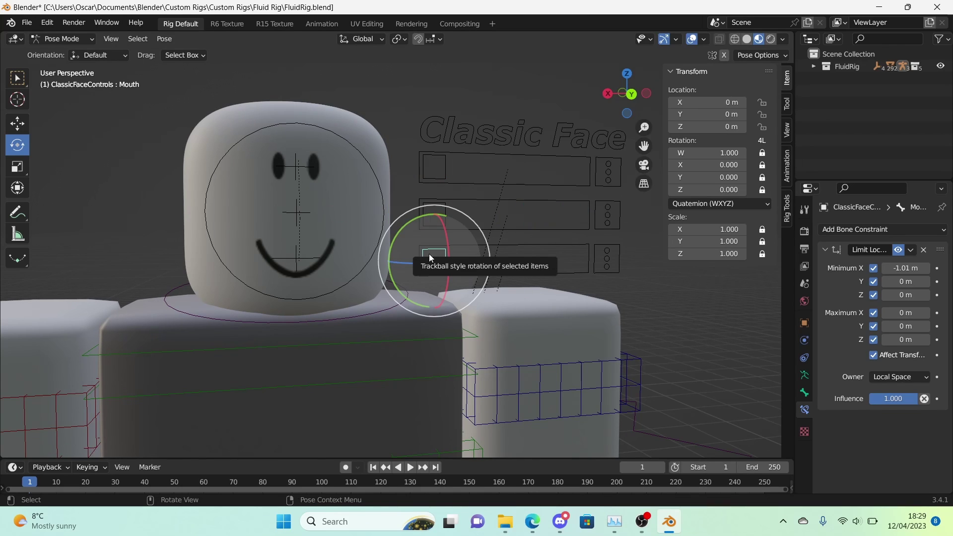
{"action": "key", "text": "g"}
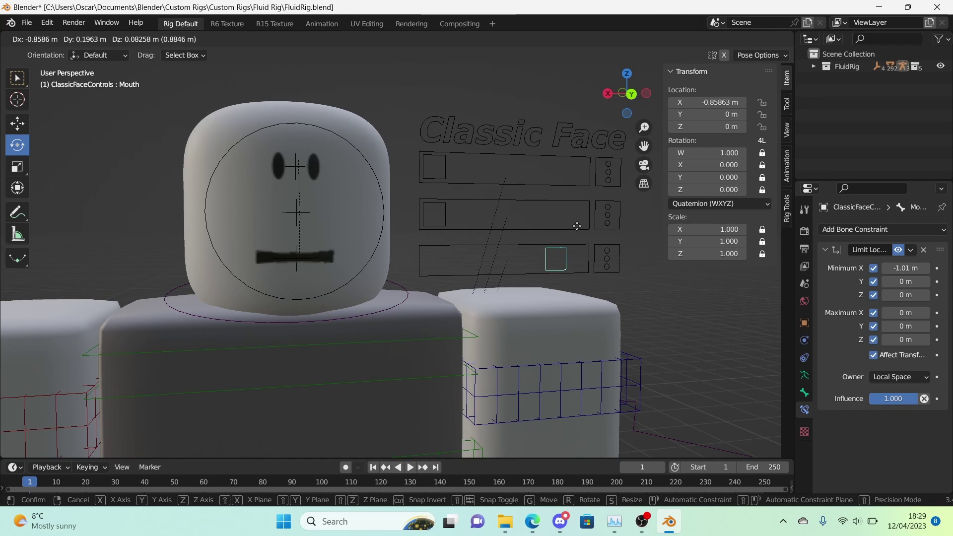
{"action": "key", "text": "Escape"}
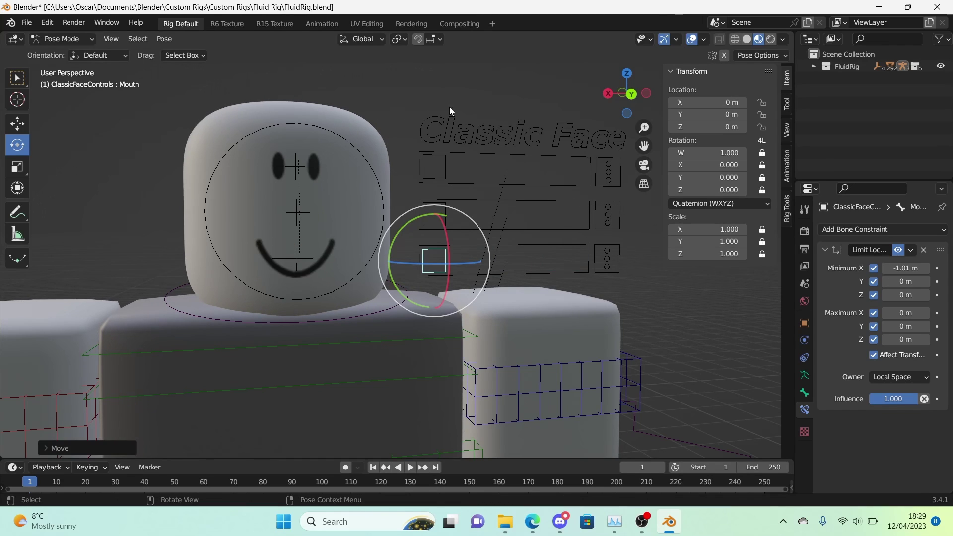
{"action": "left_click", "coordinate": [454, 87]}
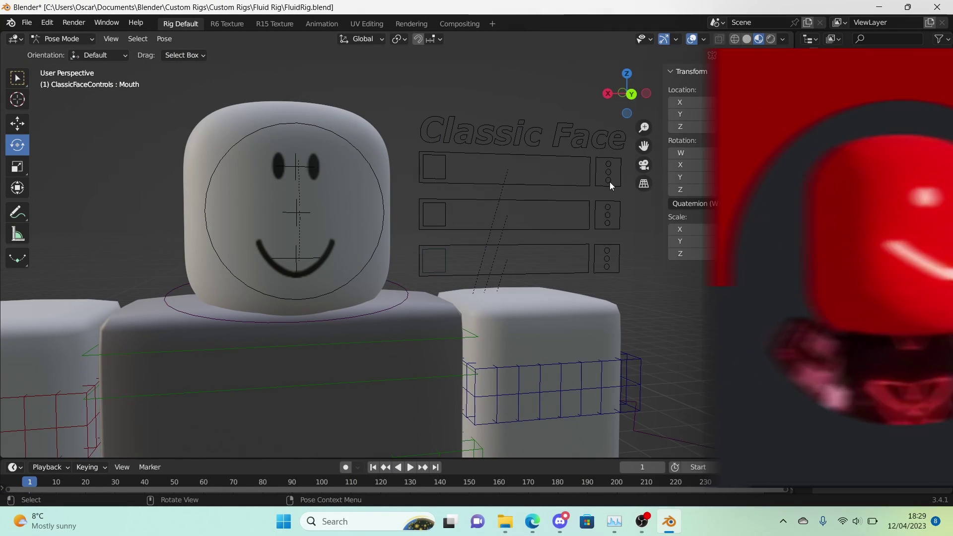
Step: Set the Classic Face Eyes settings to a white color with Value 1.000 and Glow 1
{"action": "left_click", "coordinate": [609, 181]}
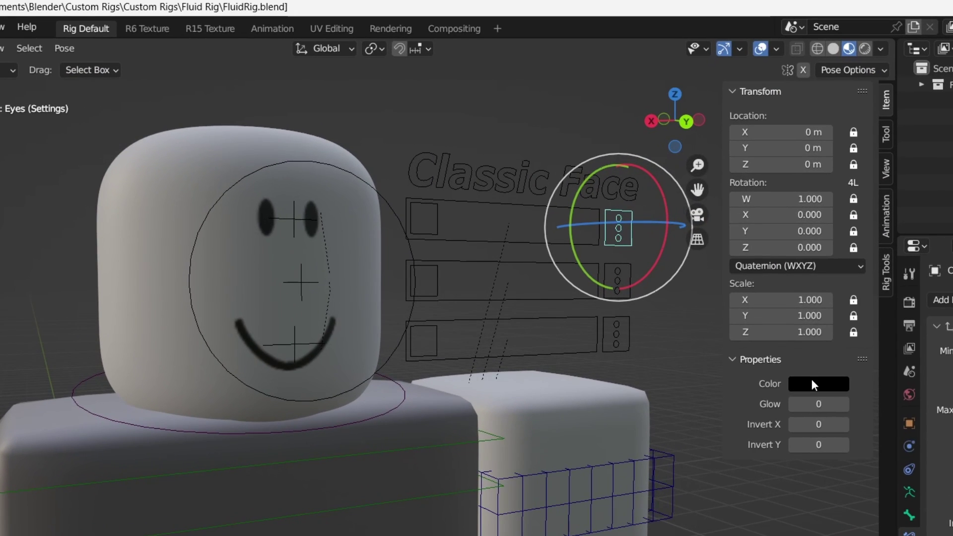
{"action": "left_click", "coordinate": [813, 385]}
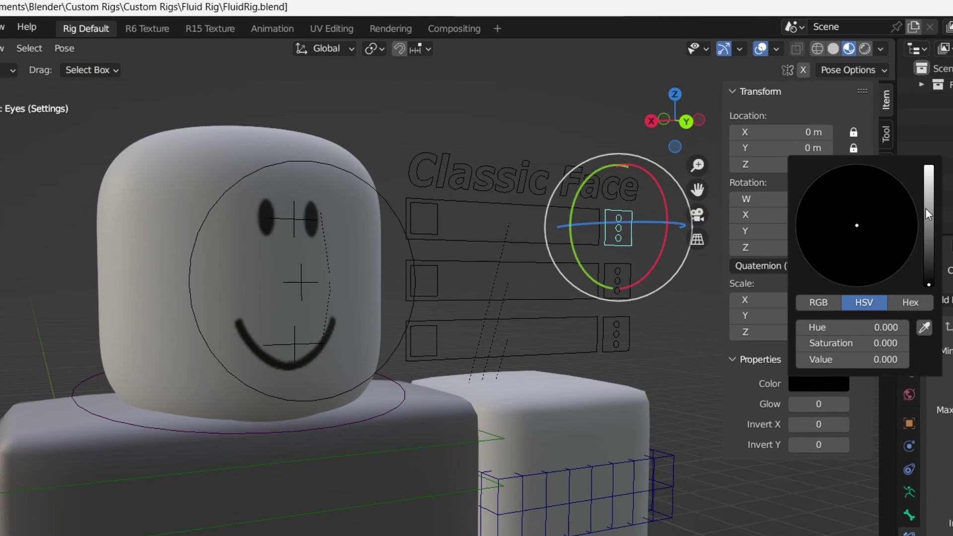
{"action": "left_click_drag", "start_coordinate": [927, 218], "coordinate": [928, 167]}
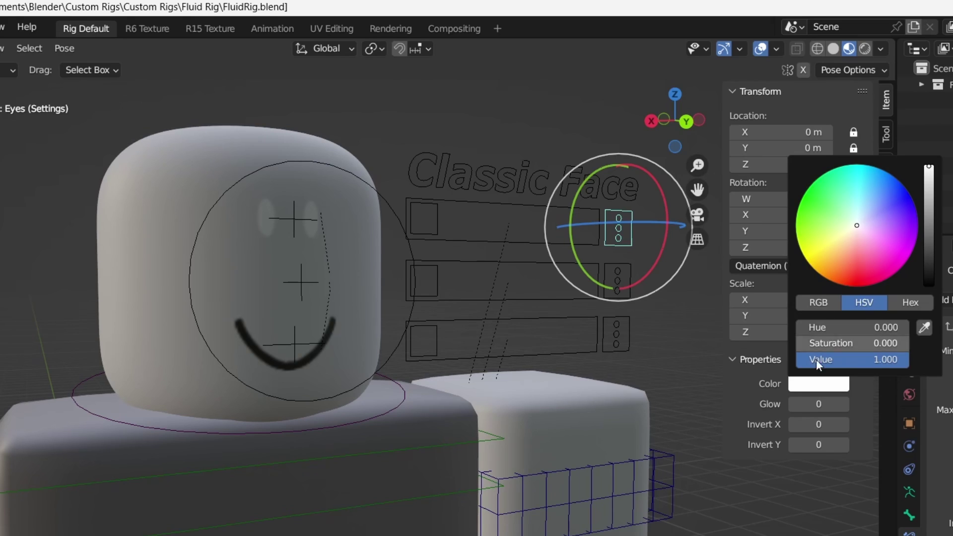
{"action": "mouse_move", "coordinate": [816, 403]}
{"action": "left_mouse_down"}
{"action": "mouse_move", "coordinate": [844, 403]}
{"action": "mouse_move", "coordinate": [816, 403]}
{"action": "left_mouse_up"}
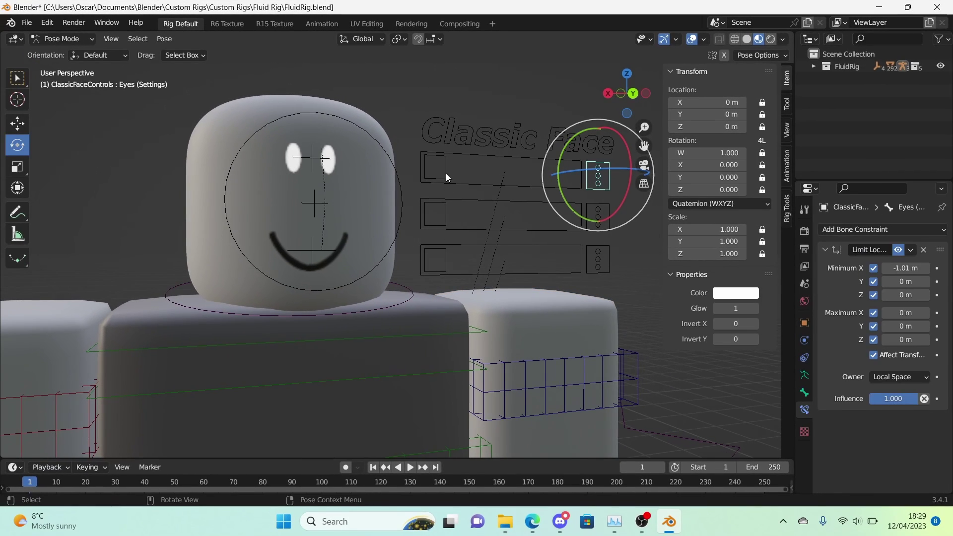
{"action": "left_click", "coordinate": [401, 103]}
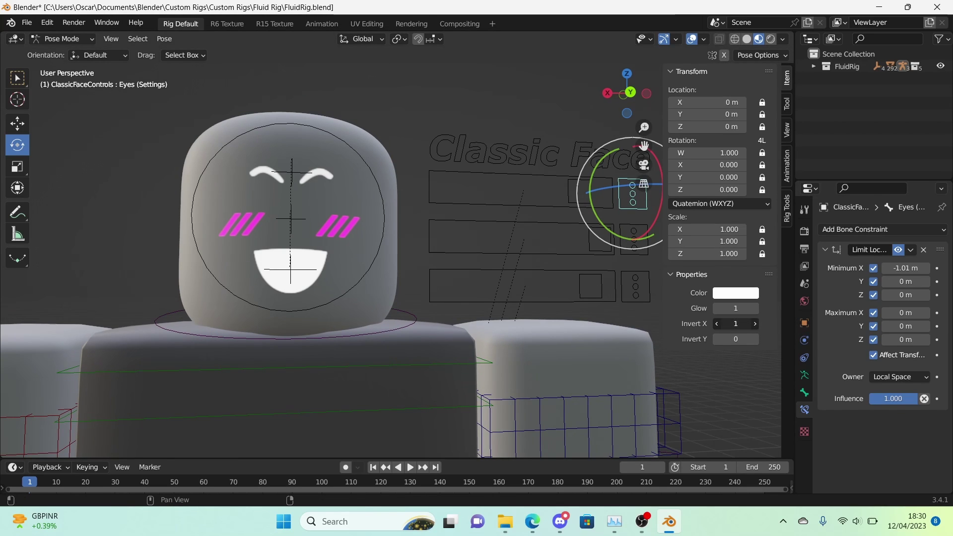
Step: Slide the Classic Face Extras controller to about -0.70 m on X to show the cross-shaped cheek mark
{"action": "left_click", "coordinate": [643, 255]}
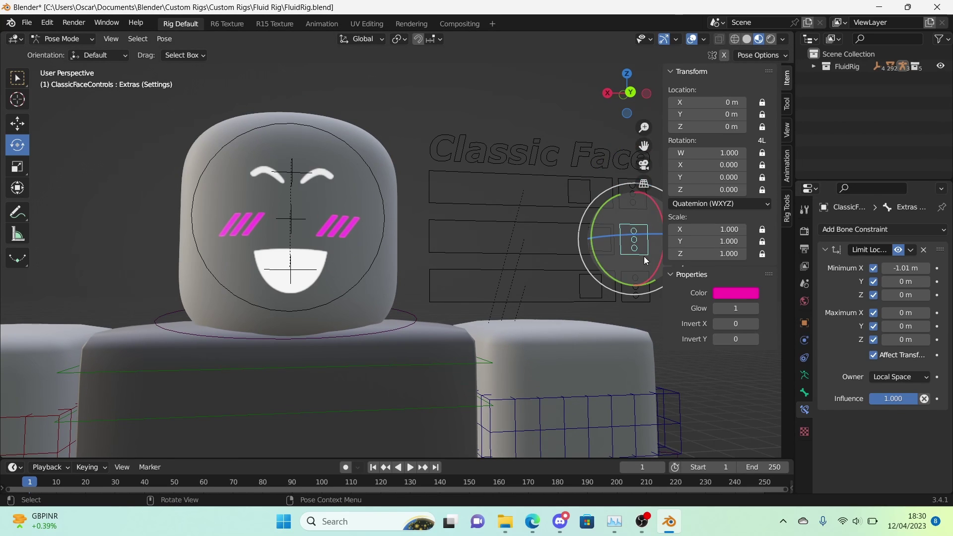
{"action": "key", "text": "g"}
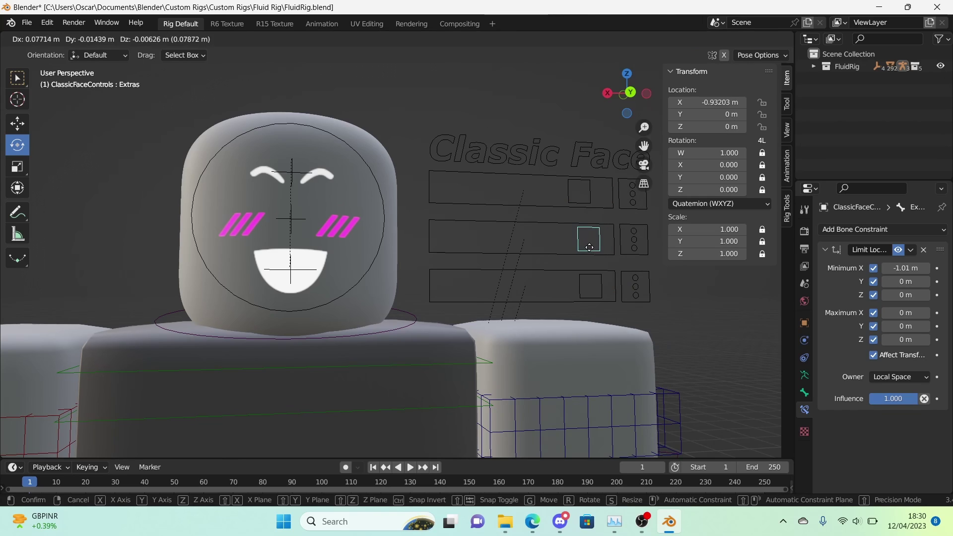
{"action": "left_click", "coordinate": [554, 250]}
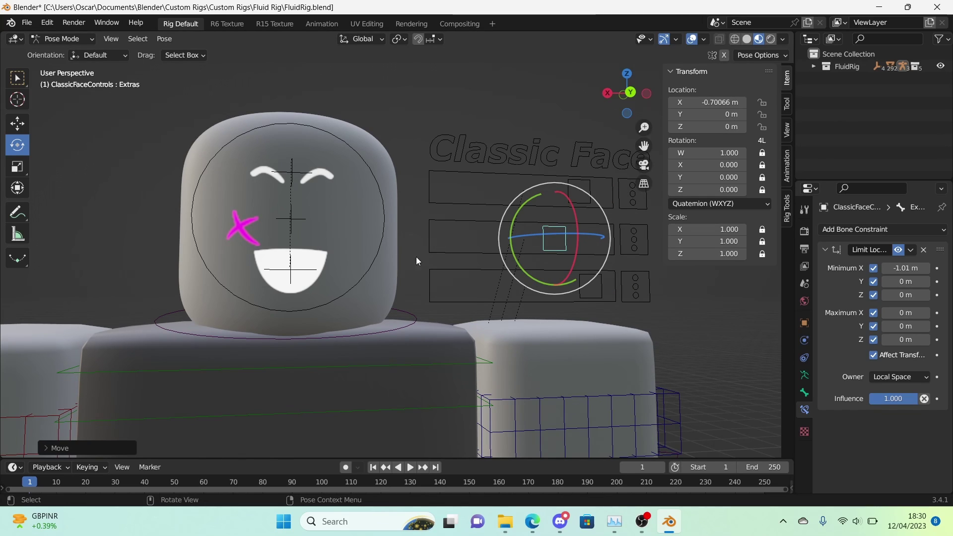
Step: Select the Classic Face Extras settings controller and change its Invert X property
{"action": "left_click", "coordinate": [644, 245]}
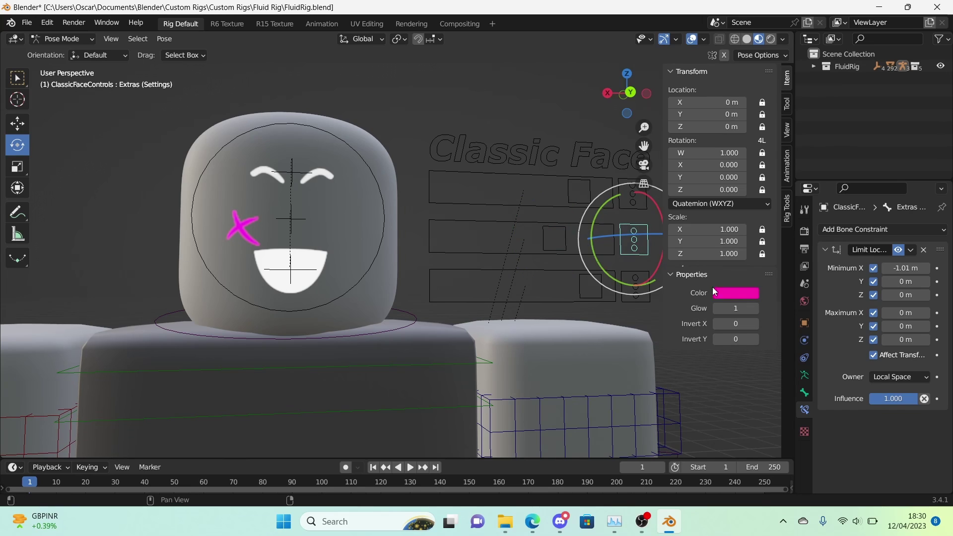
{"action": "left_click", "coordinate": [740, 322]}
{"action": "middle_click_drag", "start_coordinate": [429, 275], "coordinate": [419, 270]}
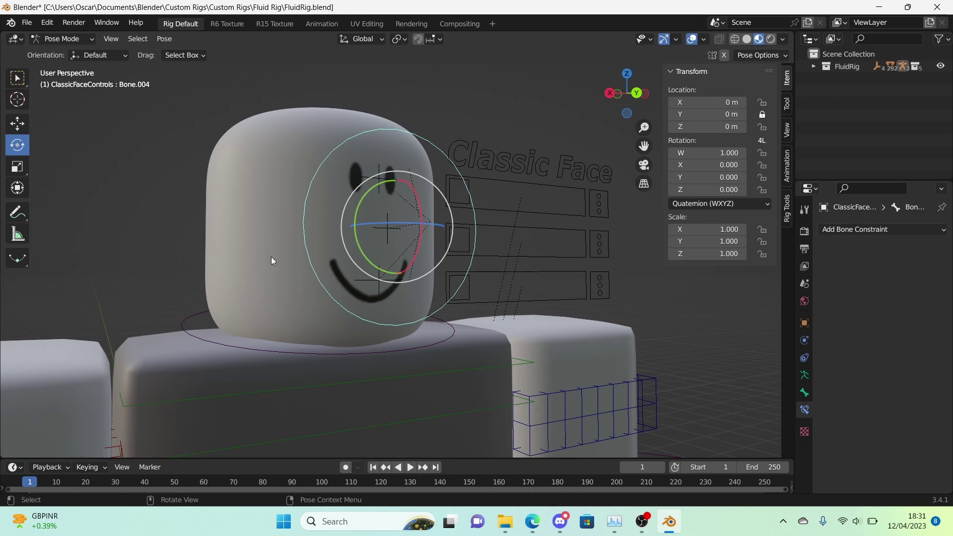
Step: Move the whole-face circle controller to about 0.018 m on X and 0.028 m on Z
{"action": "middle_click_drag", "start_coordinate": [377, 213], "coordinate": [422, 189]}
{"action": "key", "text": "g"}
{"action": "key", "text": "Escape"}
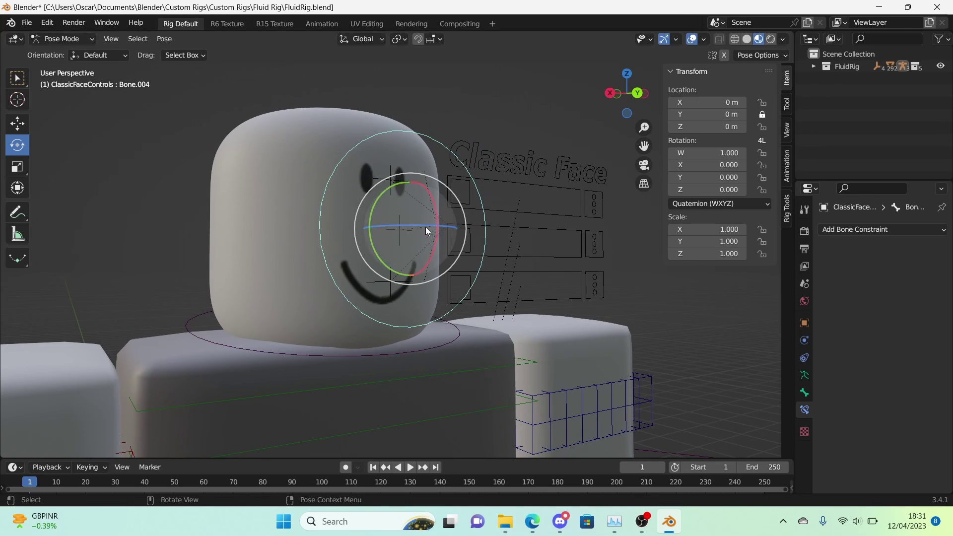
{"action": "key", "text": "g"}
{"action": "left_click", "coordinate": [412, 201]}
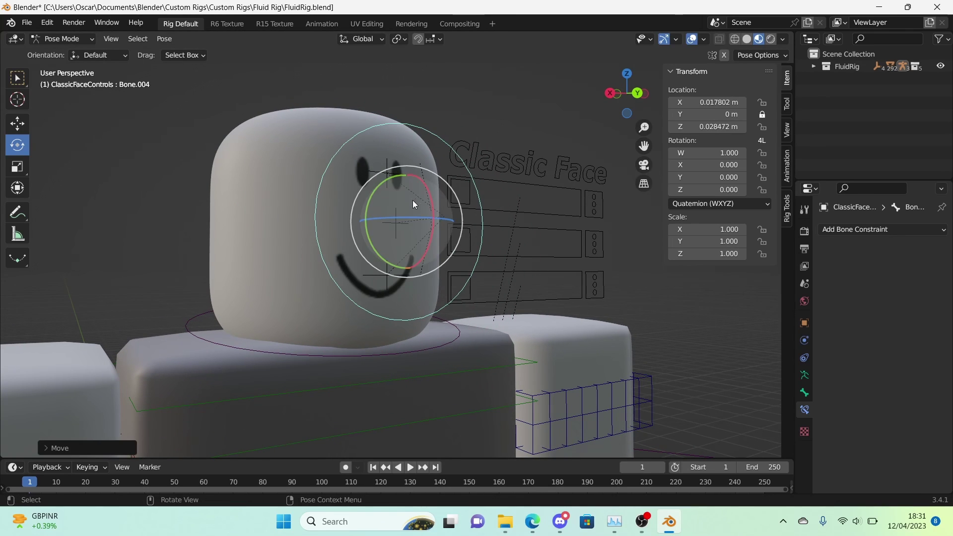
Step: Try moving the eyes and mouth position controllers on the face and cancel the moves
{"action": "key", "text": "ctrl+Tab"}
{"action": "left_click", "coordinate": [377, 196]}
{"action": "left_click", "coordinate": [384, 185]}
{"action": "key", "text": "g"}
{"action": "key", "text": "Escape"}
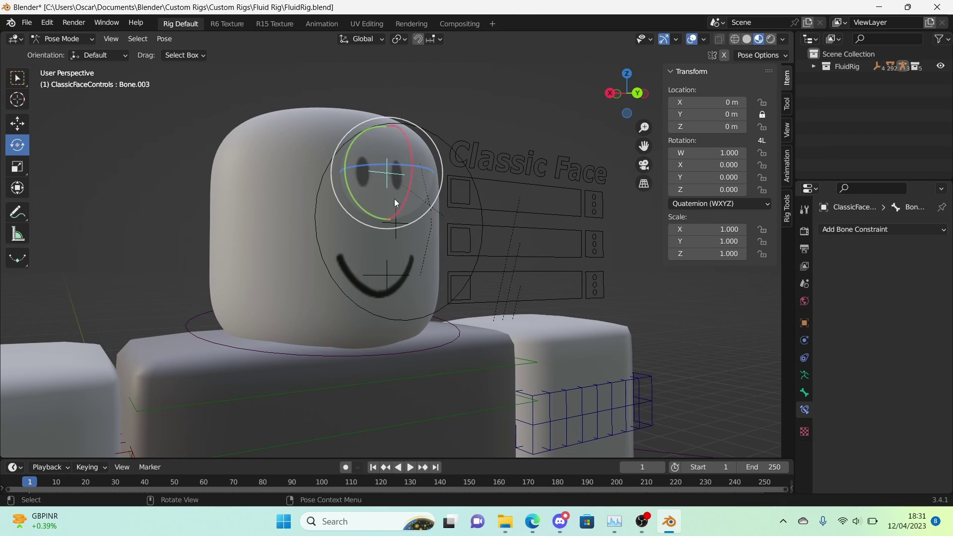
{"action": "key", "text": "g"}
{"action": "key", "text": "Escape"}
{"action": "left_click", "coordinate": [389, 277]}
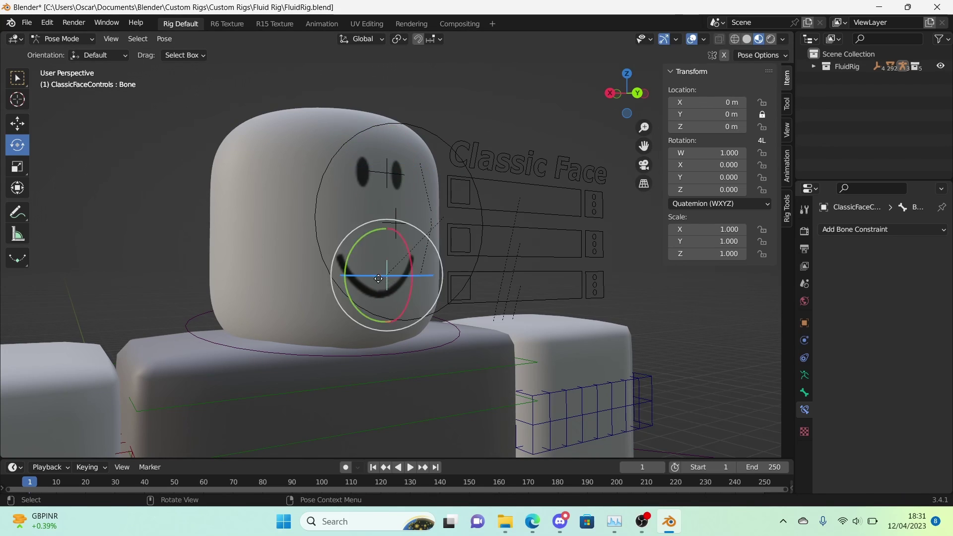
Step: Slide the Classic Face Extras controller about 0.55 m along its track
{"action": "left_click", "coordinate": [397, 224]}
{"action": "left_click", "coordinate": [461, 248]}
{"action": "key", "text": "g"}
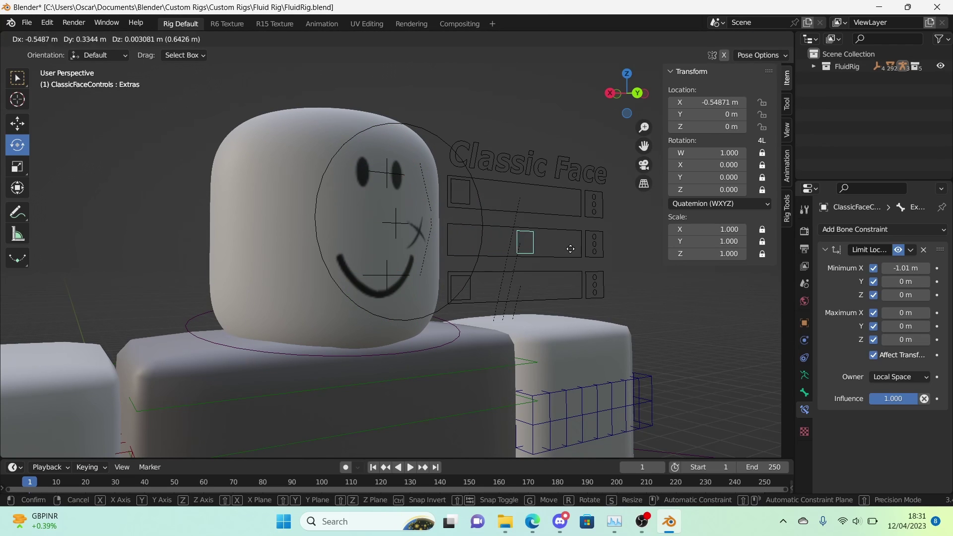
{"action": "left_click", "coordinate": [570, 248]}
Step: Try moving the extras position controller on the face and cancel the move
{"action": "left_click", "coordinate": [386, 226]}
{"action": "key", "text": "g"}
{"action": "right_click", "coordinate": [386, 228]}
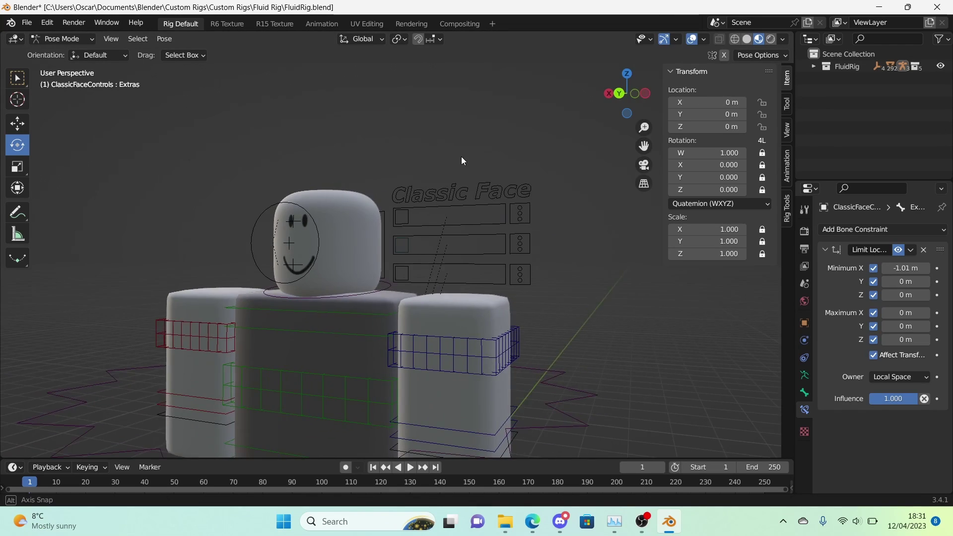
Step: Set the Avatar controller's Face Rig property to 0 and Generation to 2
{"action": "middle_click_drag", "start_coordinate": [461, 156], "coordinate": [665, 150]}
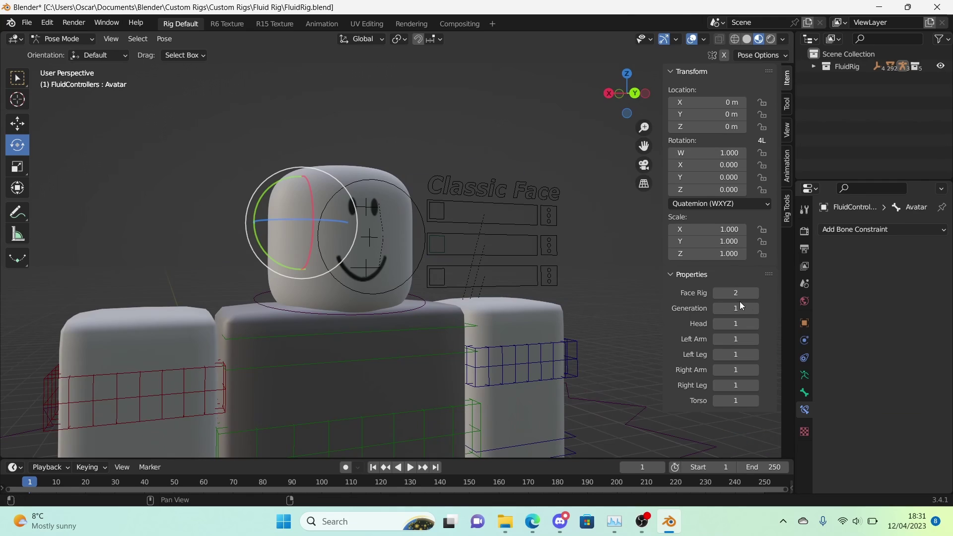
{"action": "left_click_drag", "start_coordinate": [750, 292], "coordinate": [721, 293]}
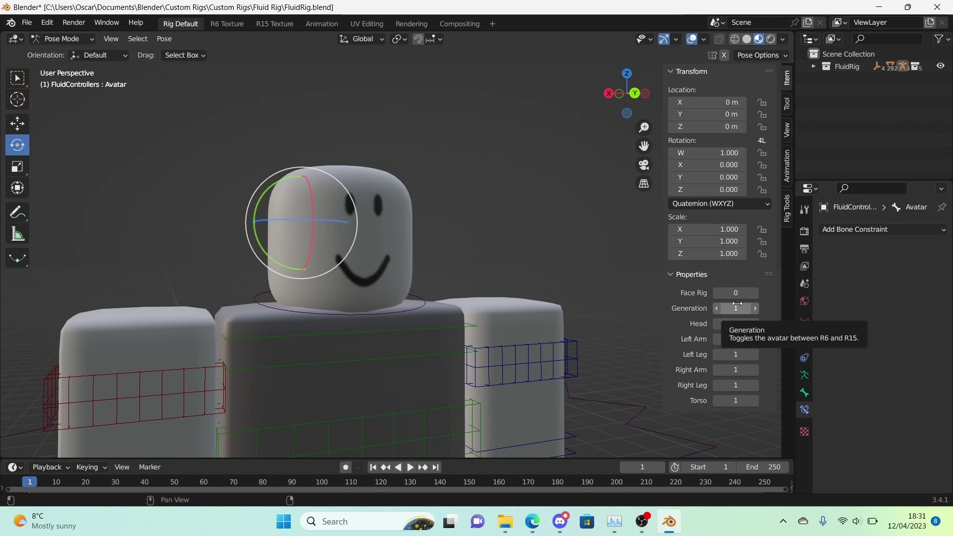
{"action": "left_click", "coordinate": [755, 308]}
{"action": "middle_click_drag", "start_coordinate": [533, 304], "coordinate": [686, 300]}
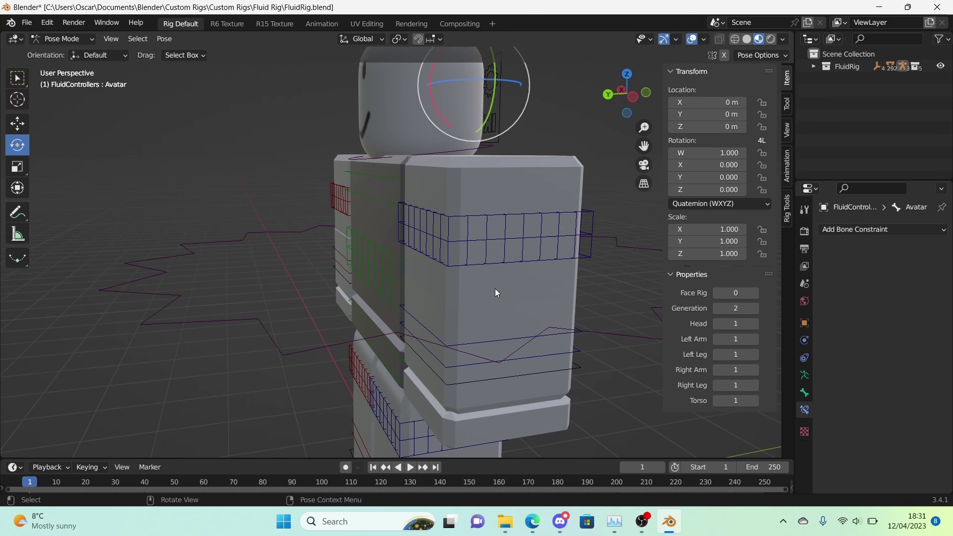
Step: Bend the Blocky-LowerArm.L controller forward to a rotation of about W 0.559 and X -0.829
{"action": "middle_click_drag", "start_coordinate": [495, 288], "coordinate": [462, 294]}
{"action": "left_click", "coordinate": [463, 294]}
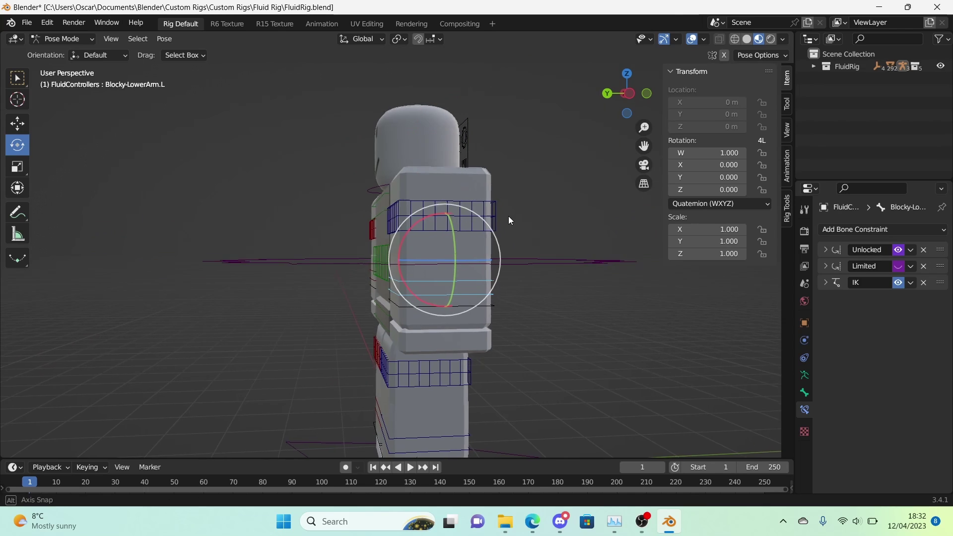
{"action": "mouse_move", "coordinate": [508, 216]}
{"action": "middle_mouse_down"}
{"action": "mouse_move", "coordinate": [480, 212]}
{"action": "mouse_move", "coordinate": [484, 245]}
{"action": "mouse_move", "coordinate": [515, 200]}
{"action": "mouse_move", "coordinate": [504, 198]}
{"action": "middle_mouse_up"}
{"action": "scroll", "coordinate": [478, 208], "scroll_direction": "up", "scroll_amount": 5}
{"action": "scroll", "coordinate": [484, 245], "scroll_direction": "up", "scroll_amount": 5}
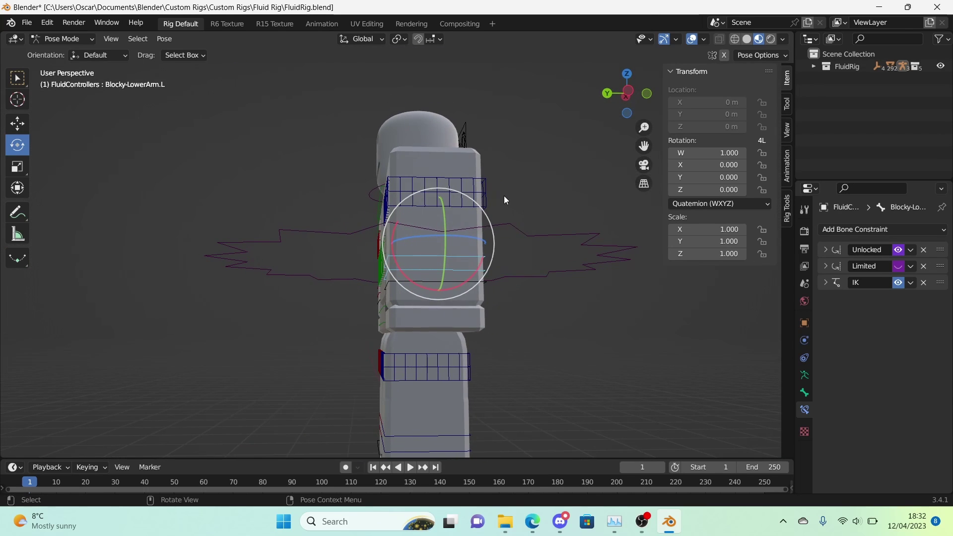
{"action": "key", "text": "r"}
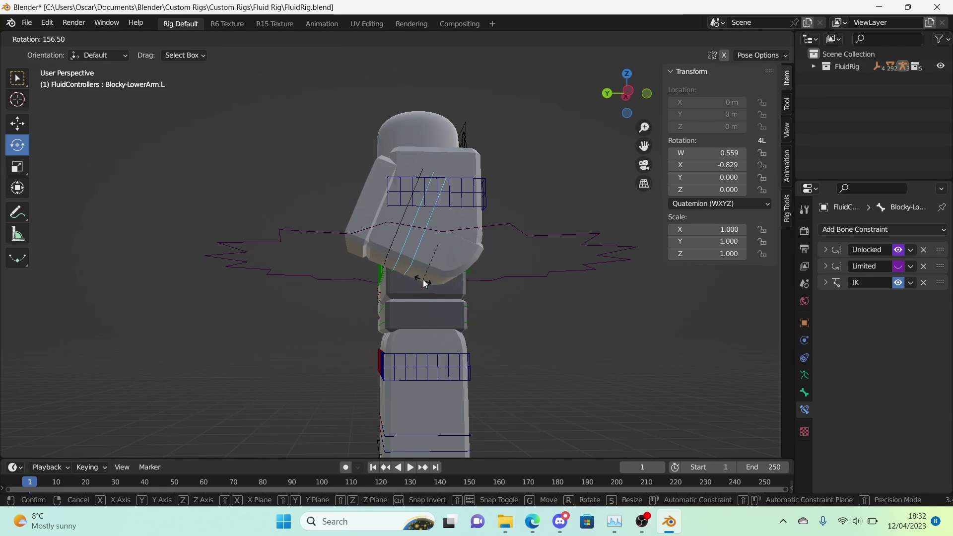
{"action": "left_click", "coordinate": [401, 274]}
Step: Examine the bent left elbow up close and rotate the left lower arm again by about 14°
{"action": "scroll", "coordinate": [387, 268], "scroll_direction": "up", "scroll_amount": 10}
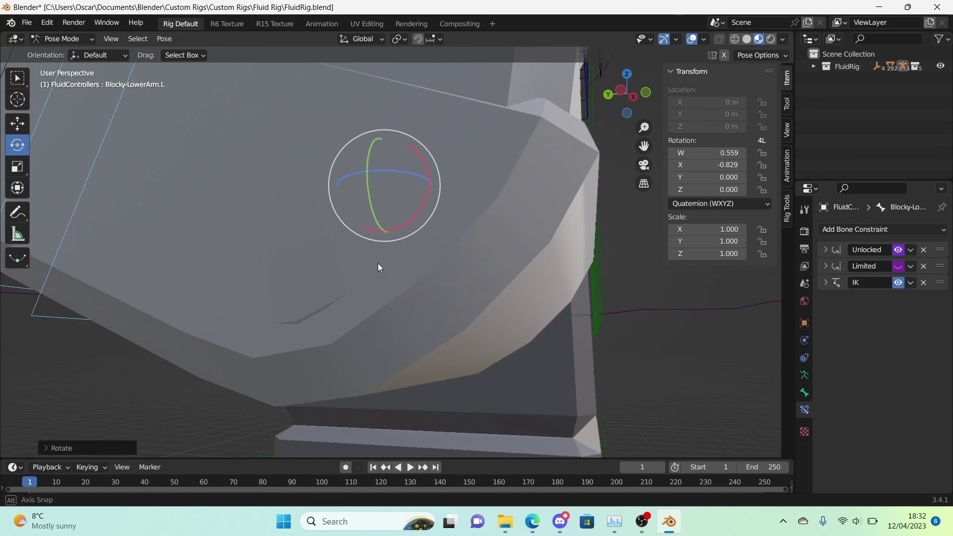
{"action": "scroll", "coordinate": [365, 270], "scroll_direction": "down", "scroll_amount": 8}
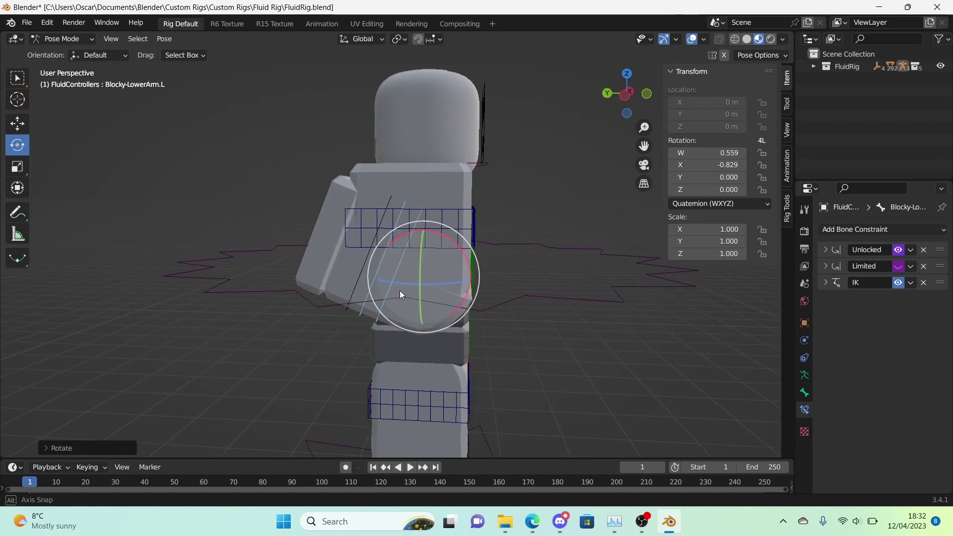
{"action": "middle_click_drag", "start_coordinate": [444, 286], "coordinate": [447, 286]}
{"action": "key", "text": "r"}
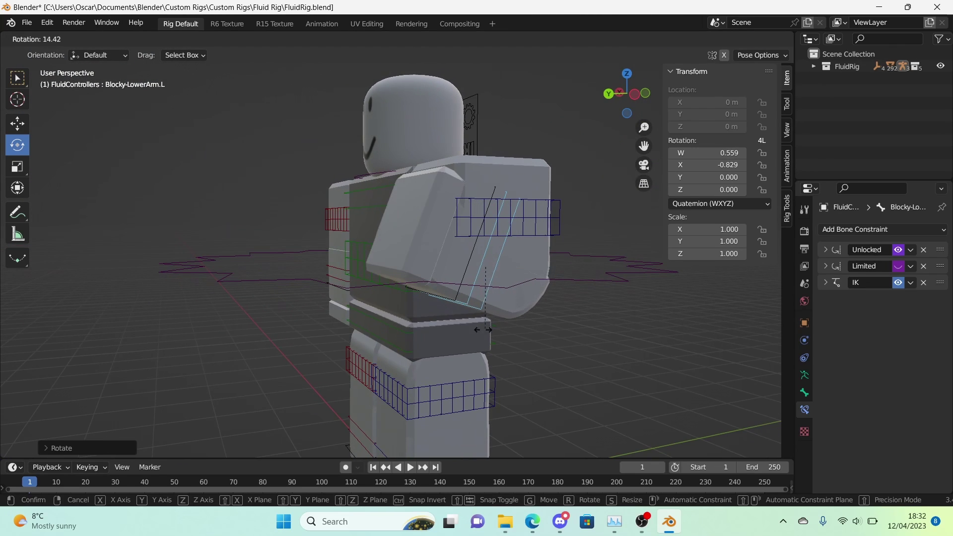
{"action": "left_click", "coordinate": [464, 332]}
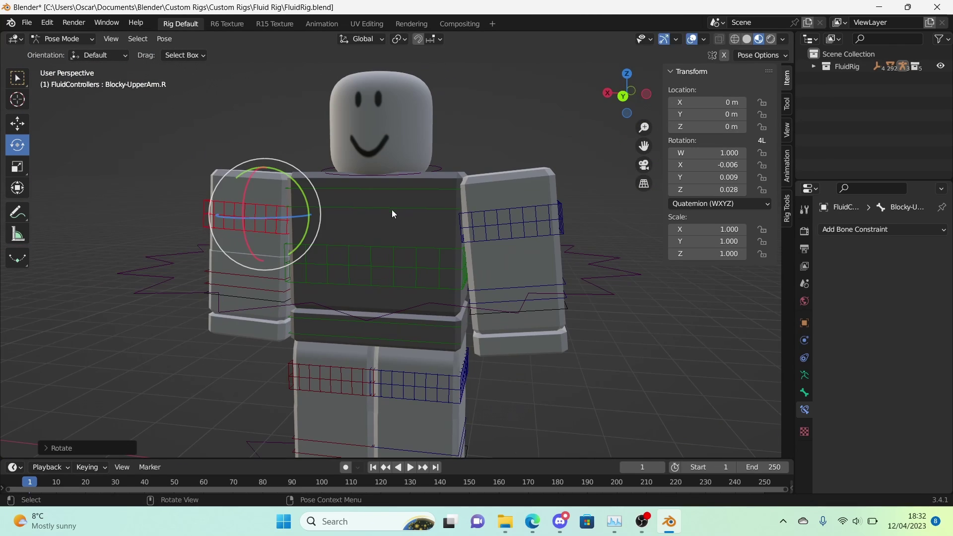
Step: Bend the right lower arm to about W 0.991, X -0.135 and the left lower arm to about W 0.971, X -0.239
{"action": "middle_click_drag", "start_coordinate": [392, 211], "coordinate": [307, 339]}
{"action": "left_click", "coordinate": [307, 334]}
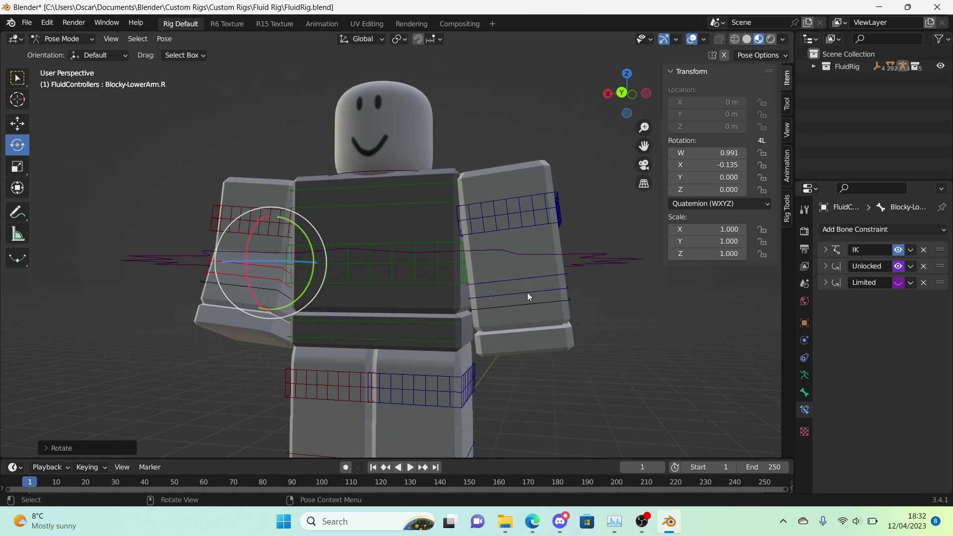
{"action": "left_click", "coordinate": [527, 293]}
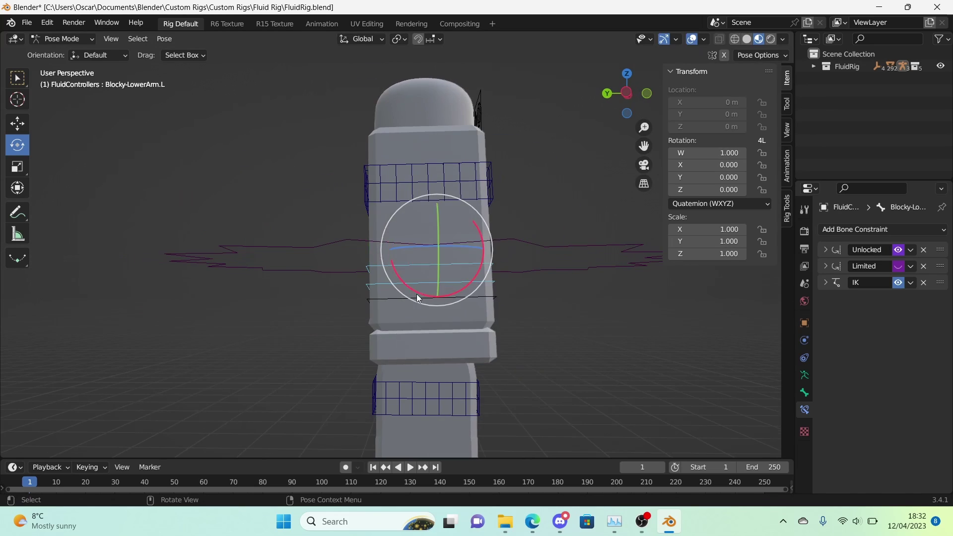
{"action": "left_click_drag", "start_coordinate": [416, 293], "coordinate": [537, 263]}
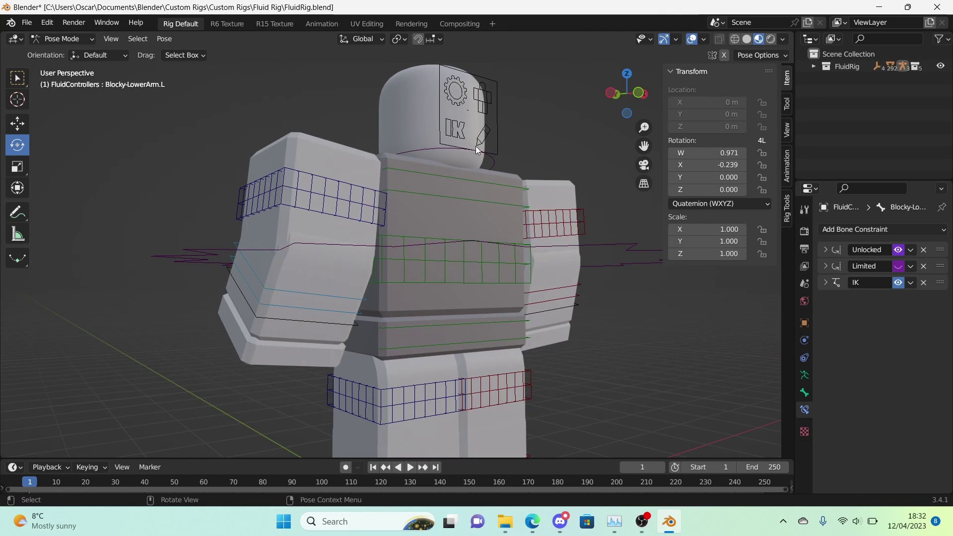
Step: Select the Avatar controller behind the head and set its Generation property to 1
{"action": "left_click", "coordinate": [439, 132]}
{"action": "left_click", "coordinate": [469, 110]}
{"action": "key", "text": "ctrl+Tab"}
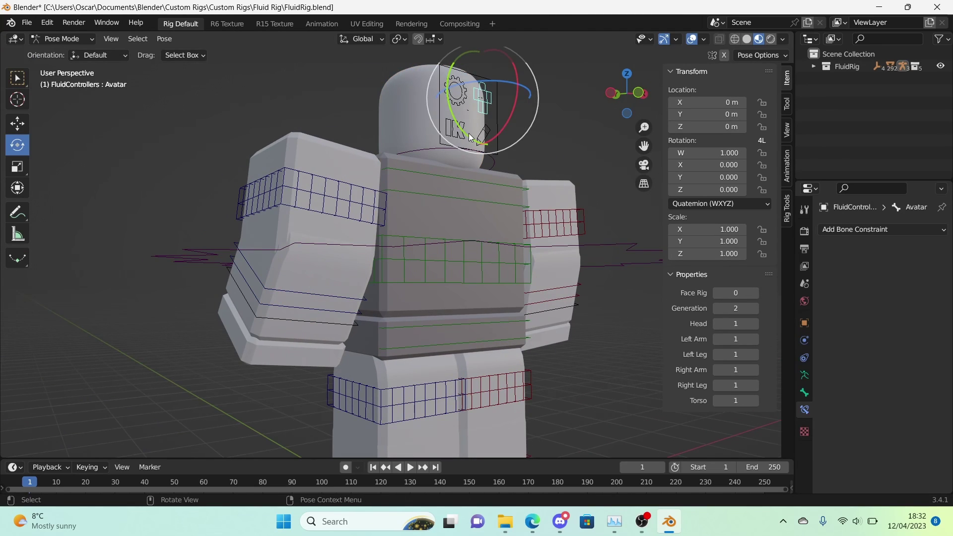
{"action": "middle_click_drag", "start_coordinate": [272, 124], "coordinate": [446, 136]}
{"action": "left_click_drag", "start_coordinate": [727, 306], "coordinate": [711, 306]}
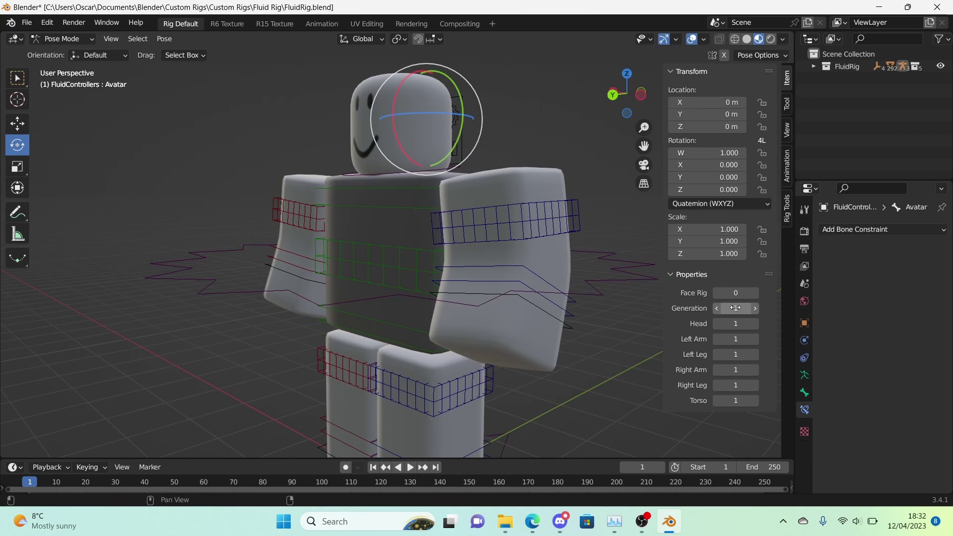
Step: Try the Generation property of the Avatar controller, return it to 1 and examine the body from several sides
{"action": "middle_click_drag", "start_coordinate": [554, 239], "coordinate": [765, 316]}
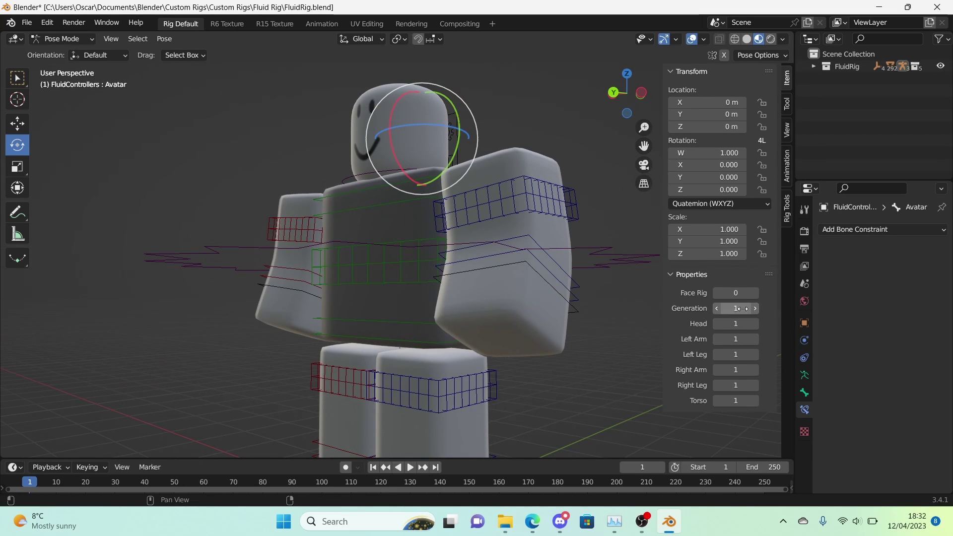
{"action": "left_click_drag", "start_coordinate": [743, 308], "coordinate": [755, 308]}
{"action": "middle_click_drag", "start_coordinate": [509, 283], "coordinate": [541, 293]}
{"action": "scroll", "coordinate": [438, 287], "scroll_direction": "down", "scroll_amount": 4}
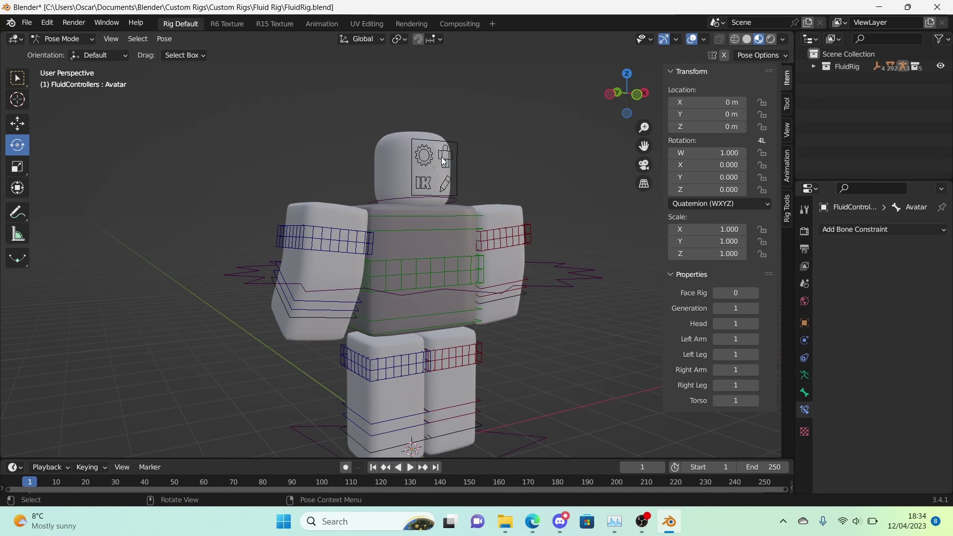
{"action": "left_click", "coordinate": [444, 161]}
{"action": "middle_click_drag", "start_coordinate": [316, 204], "coordinate": [512, 185]}
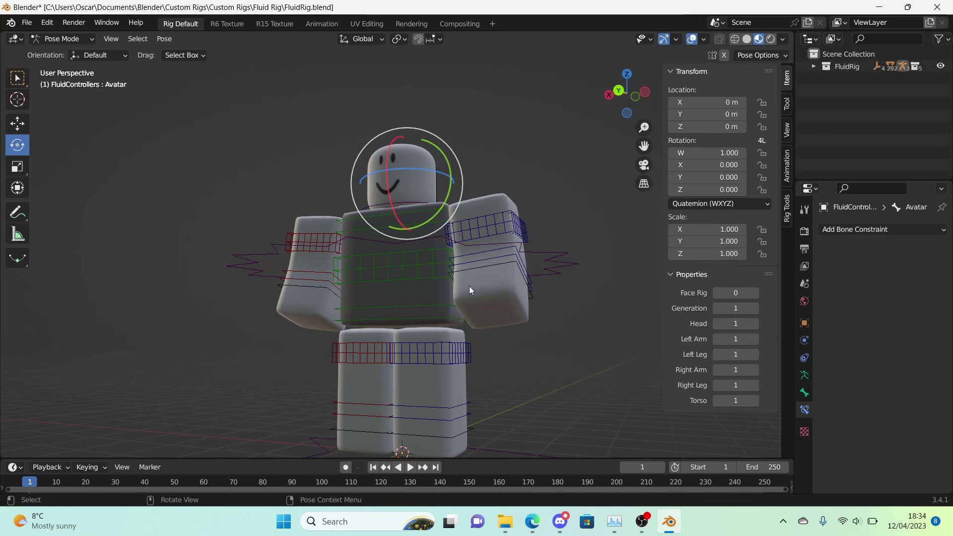
{"action": "middle_click_drag", "start_coordinate": [469, 286], "coordinate": [461, 265]}
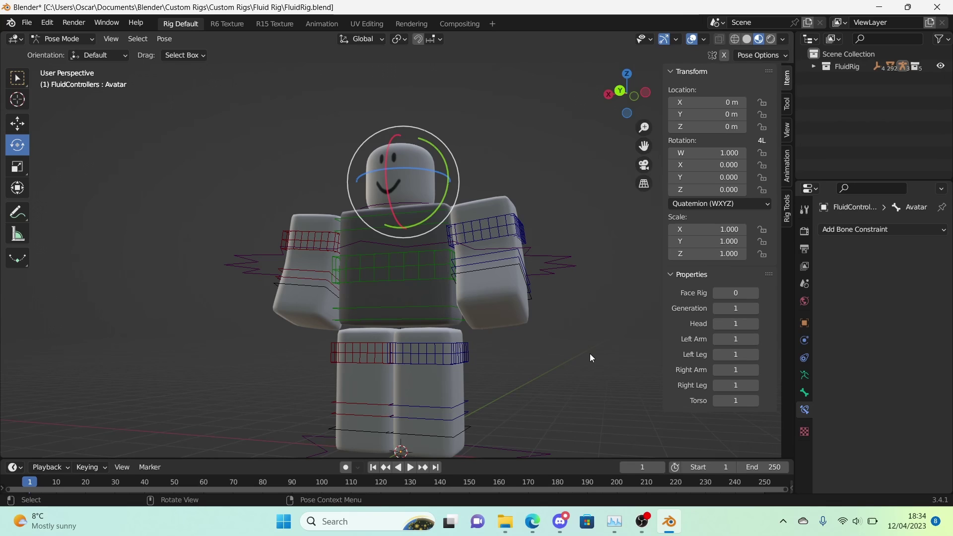
{"action": "middle_click_drag", "start_coordinate": [590, 353], "coordinate": [482, 310]}
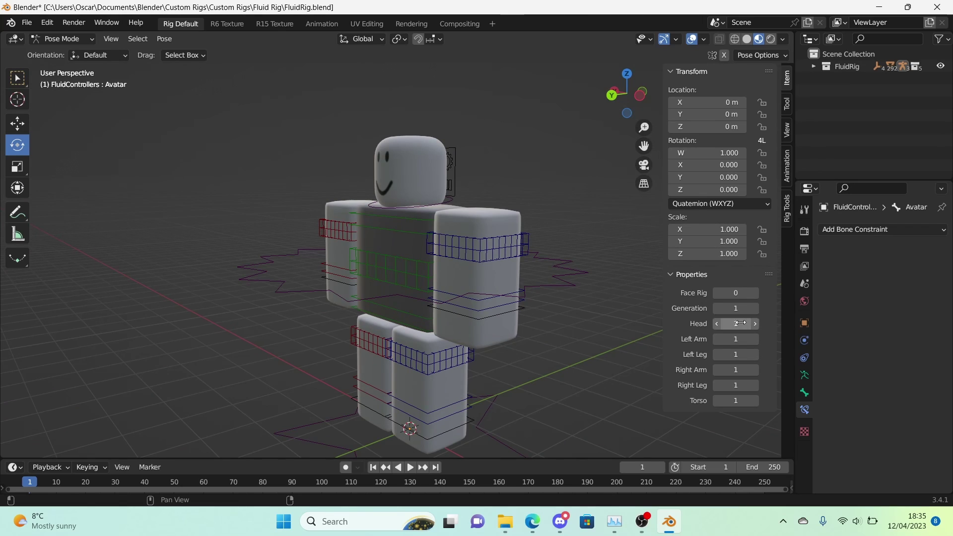
Step: Set the Avatar controller's Left Arm property to 2 and examine the replaced arm from several sides
{"action": "left_click", "coordinate": [755, 338]}
{"action": "middle_click_drag", "start_coordinate": [430, 303], "coordinate": [385, 263]}
{"action": "scroll", "coordinate": [452, 193], "scroll_direction": "up", "scroll_amount": 3}
{"action": "middle_click_drag", "start_coordinate": [453, 192], "coordinate": [373, 229]}
{"action": "scroll", "coordinate": [372, 228], "scroll_direction": "down", "scroll_amount": 3}
{"action": "middle_click_drag", "start_coordinate": [646, 335], "coordinate": [692, 330]}
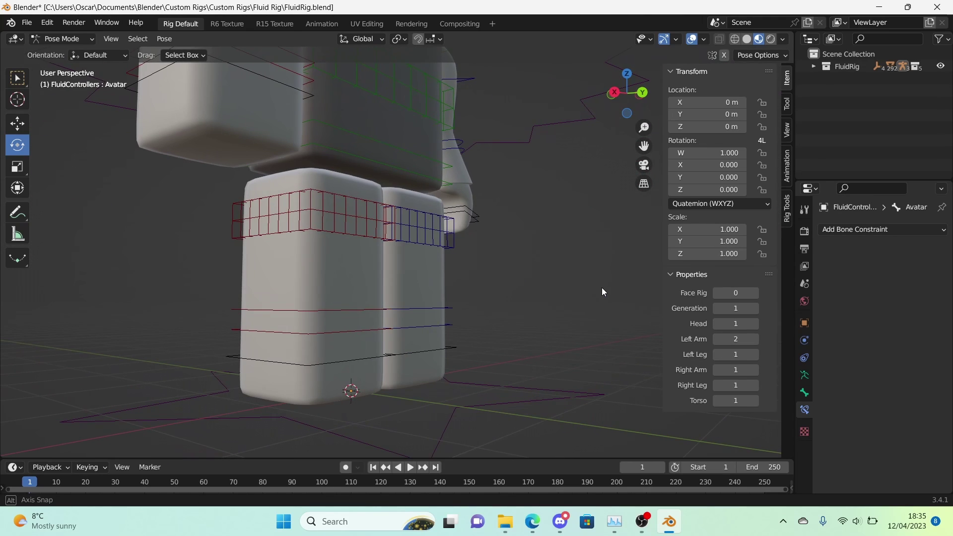
{"action": "middle_click_drag", "start_coordinate": [602, 287], "coordinate": [534, 297]}
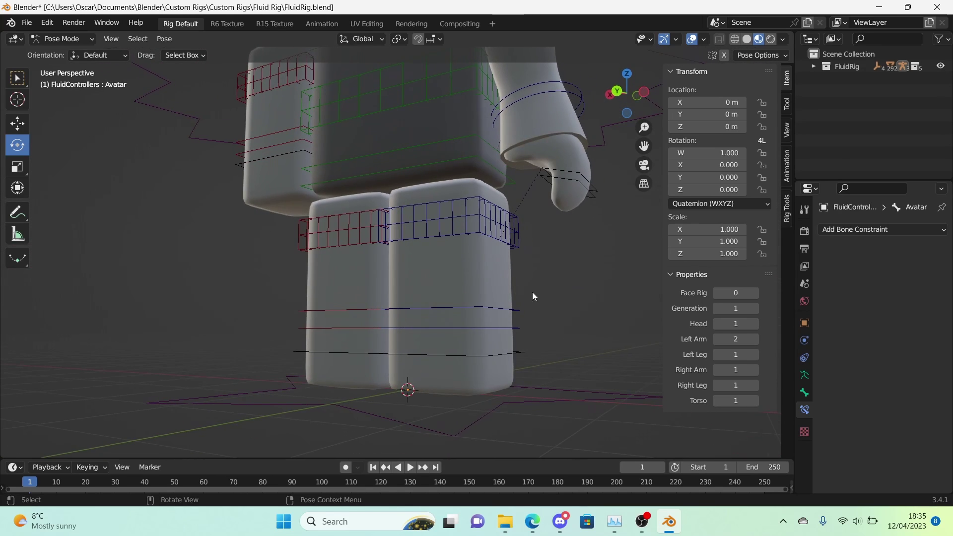
Step: Set the Avatar controller's Left Arm property to 1, Left Leg to 5 and Right Arm to 4
{"action": "left_click_drag", "start_coordinate": [740, 341], "coordinate": [752, 356]}
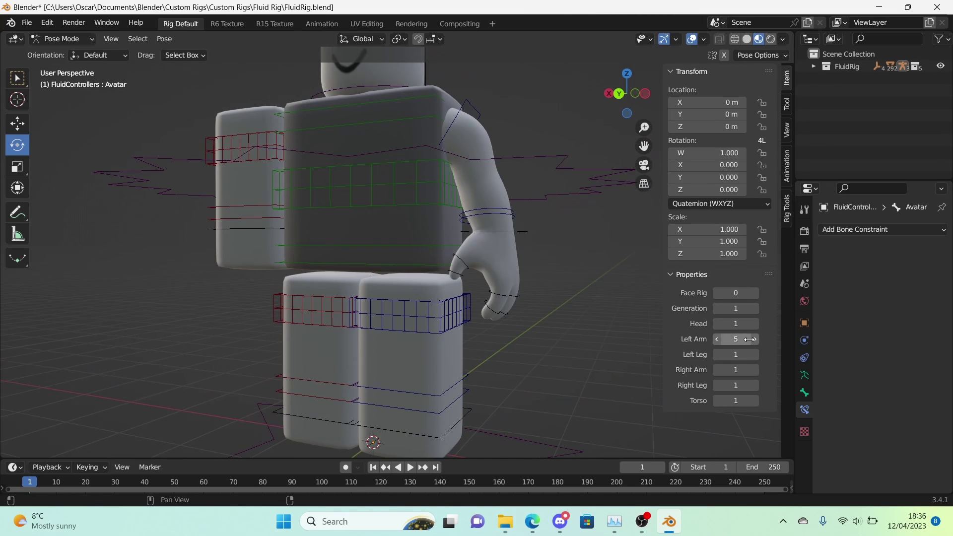
{"action": "left_click_drag", "start_coordinate": [744, 341], "coordinate": [760, 370]}
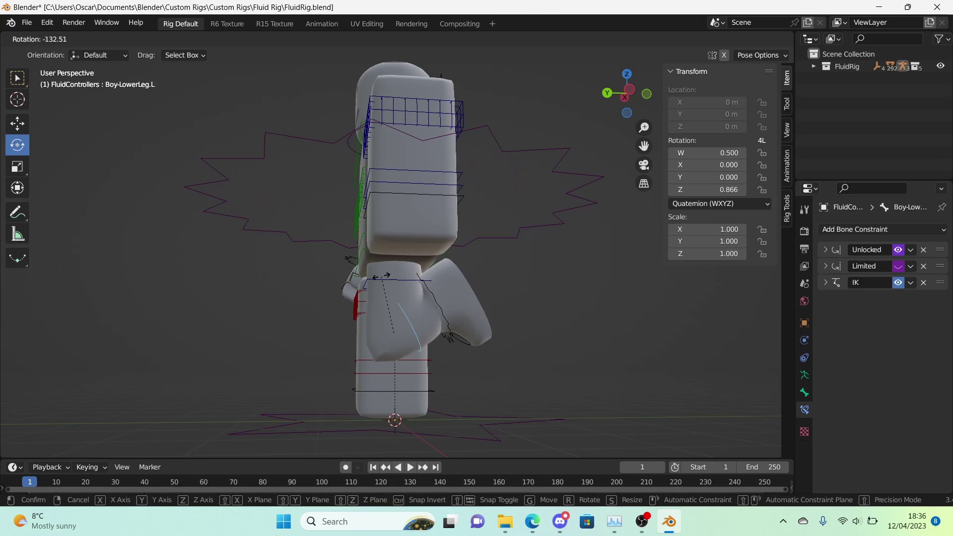
{"action": "middle_click_drag", "start_coordinate": [415, 333], "coordinate": [264, 231]}
Step: Bend the Man-LowerArm.R controller by about 30° and clear its rotation
{"action": "left_click", "coordinate": [299, 177]}
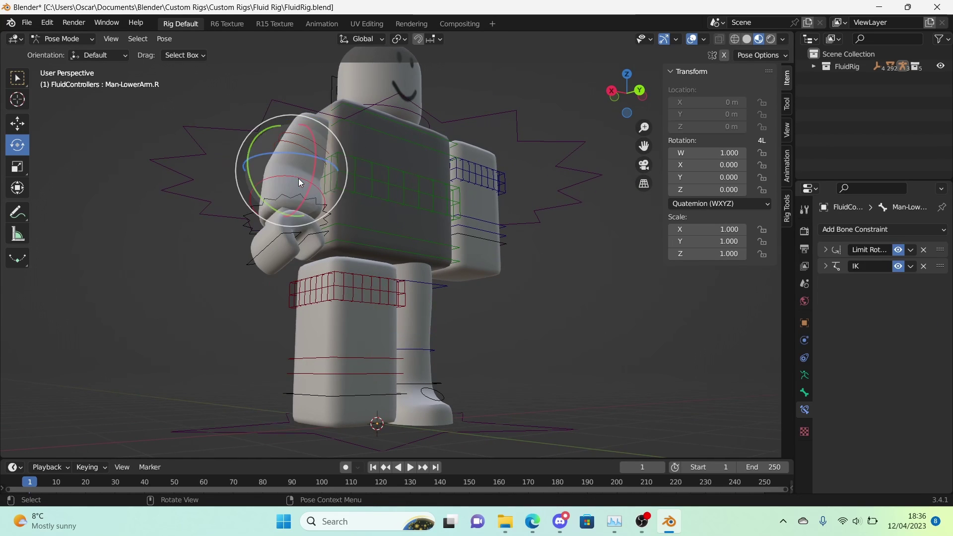
{"action": "middle_click_drag", "start_coordinate": [299, 177], "coordinate": [398, 275]}
{"action": "key", "text": "r"}
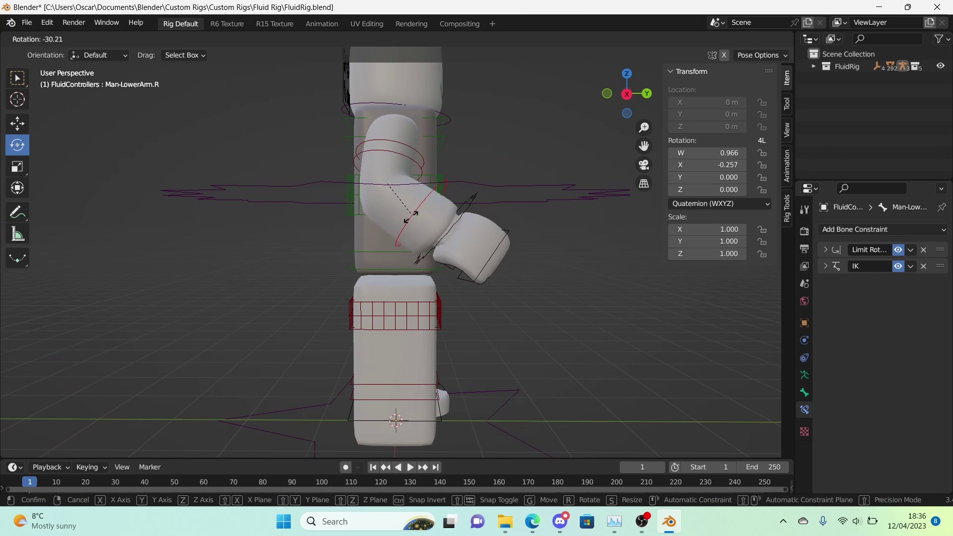
{"action": "left_click", "coordinate": [263, 227]}
{"action": "mouse_move", "coordinate": [263, 232]}
{"action": "middle_mouse_down"}
{"action": "mouse_move", "coordinate": [300, 241]}
{"action": "mouse_move", "coordinate": [245, 232]}
{"action": "middle_mouse_up"}
{"action": "key", "text": "alt+r"}
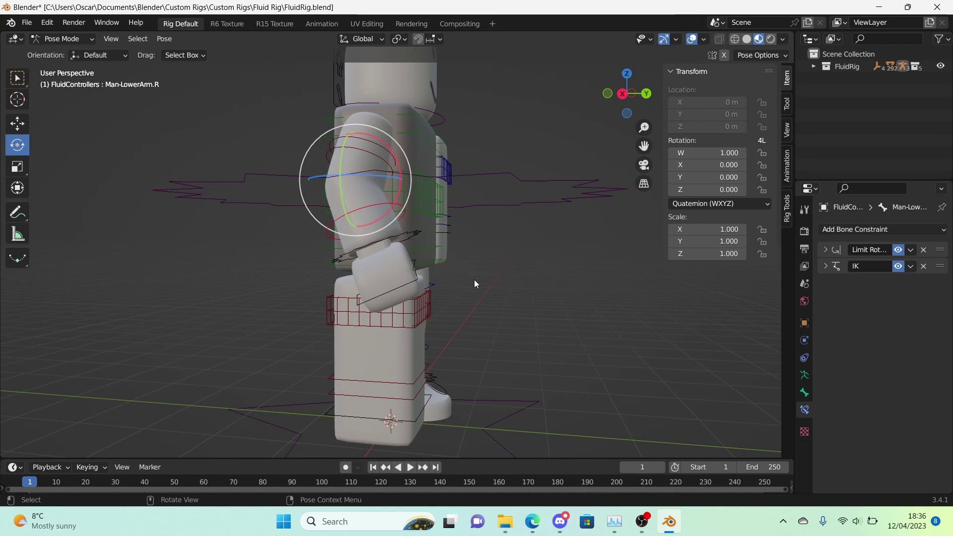
Step: Select and deselect the U-Root controller around the feet
{"action": "middle_click_drag", "start_coordinate": [474, 279], "coordinate": [288, 258]}
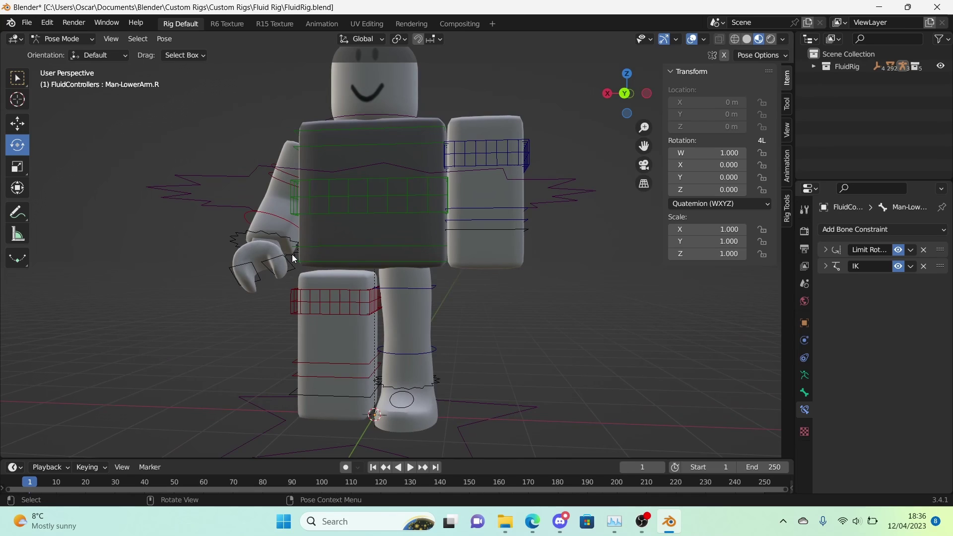
{"action": "left_click", "coordinate": [291, 171]}
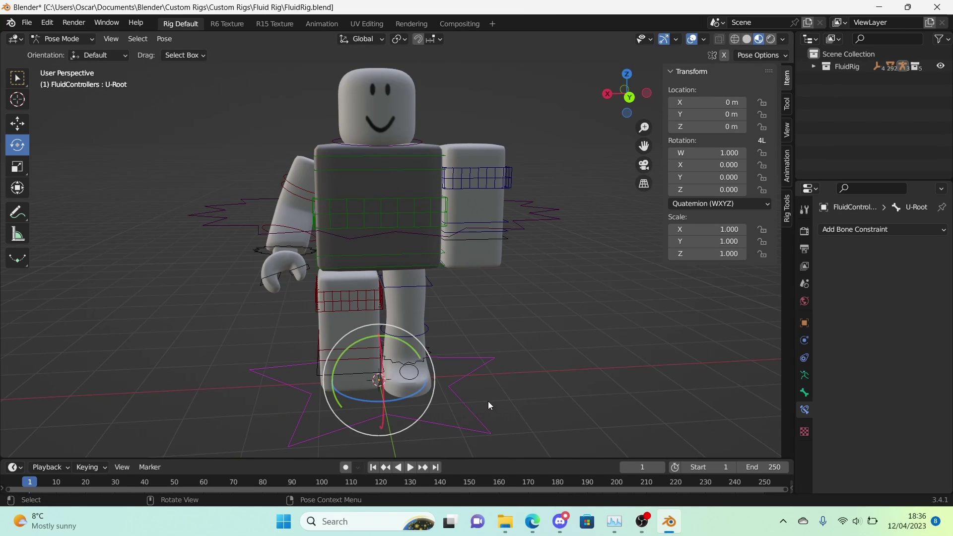
{"action": "left_click", "coordinate": [495, 399]}
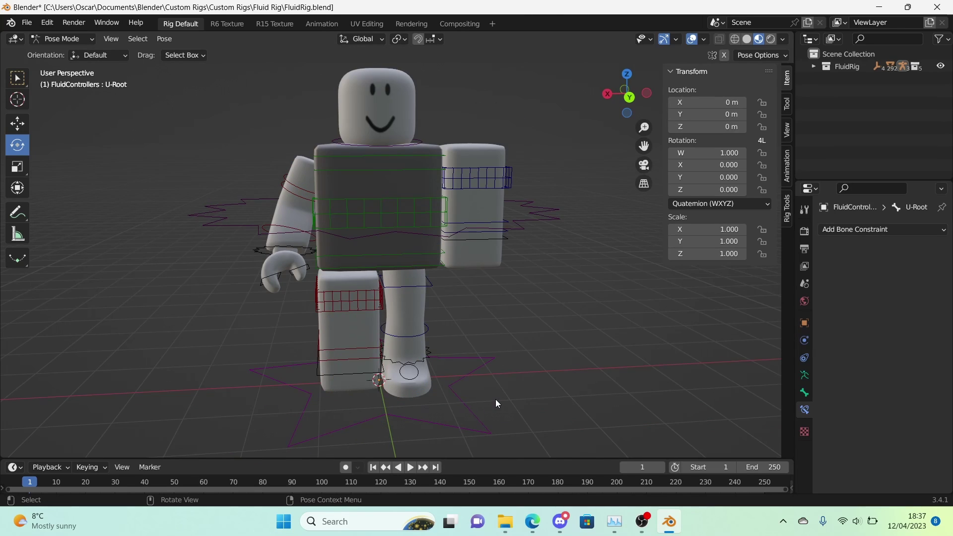
{"action": "left_click", "coordinate": [481, 375]}
{"action": "left_click", "coordinate": [517, 371]}
{"action": "left_click", "coordinate": [473, 368]}
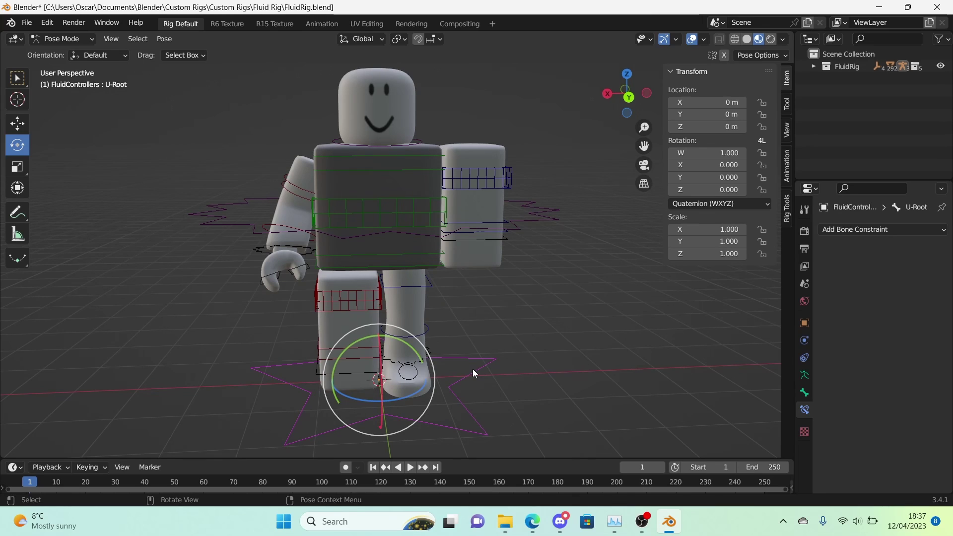
Step: Bend the Blocky-LowerArm.L controller forward from a side view of the character
{"action": "middle_click_drag", "start_coordinate": [412, 402], "coordinate": [637, 176]}
{"action": "left_click", "coordinate": [442, 100]}
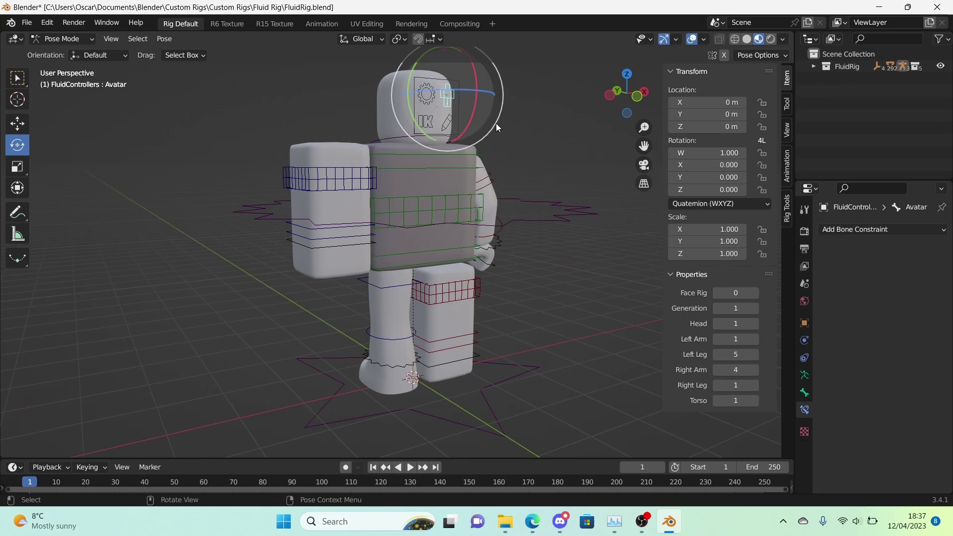
{"action": "middle_click_drag", "start_coordinate": [534, 339], "coordinate": [634, 323]}
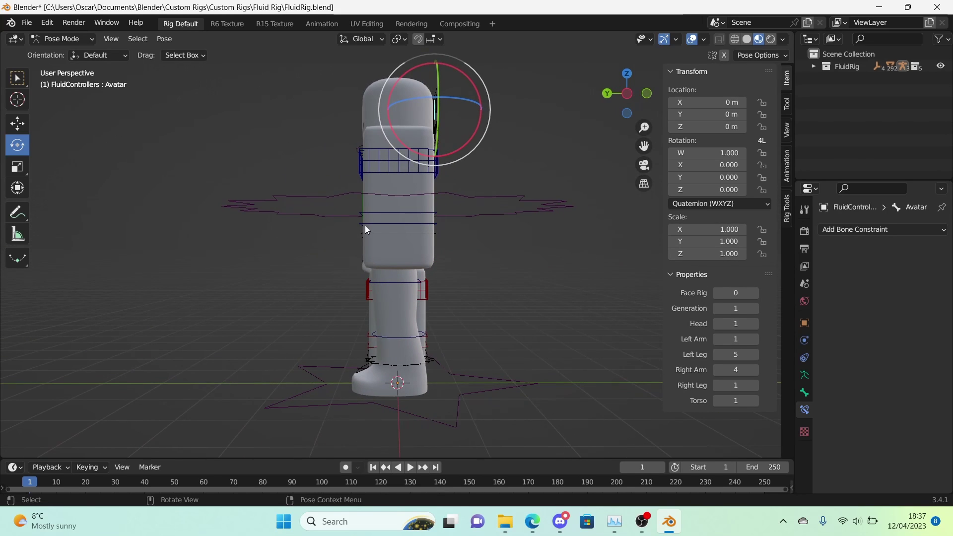
{"action": "left_click", "coordinate": [385, 223]}
{"action": "key", "text": "r"}
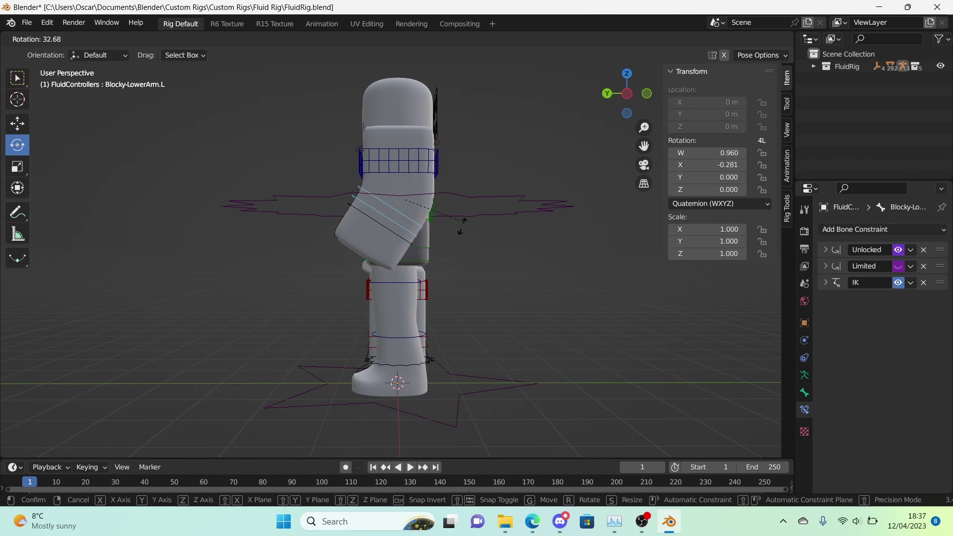
{"action": "left_click", "coordinate": [454, 240]}
{"action": "middle_click_drag", "start_coordinate": [454, 241], "coordinate": [455, 163]}
Step: Select the Avatar controller behind the head and try another Left Arm value before returning it to 1
{"action": "left_click", "coordinate": [446, 101]}
{"action": "middle_click_drag", "start_coordinate": [446, 100], "coordinate": [527, 178]}
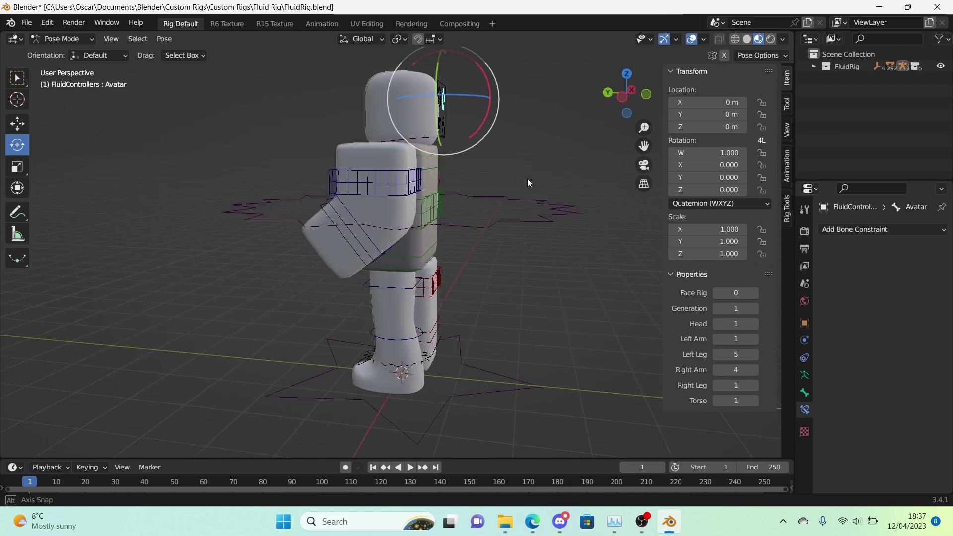
{"action": "middle_click_drag", "start_coordinate": [645, 328], "coordinate": [667, 320]}
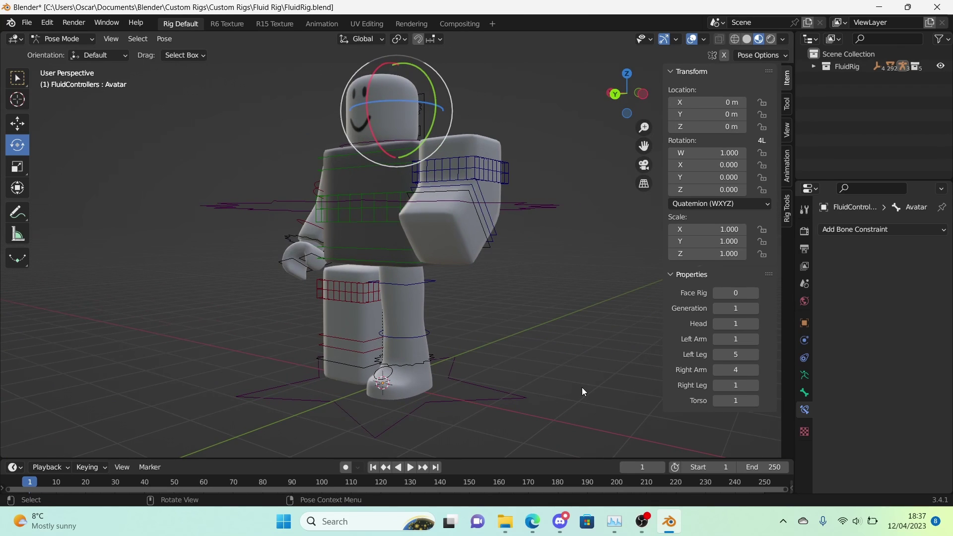
{"action": "middle_click_drag", "start_coordinate": [640, 369], "coordinate": [599, 378]}
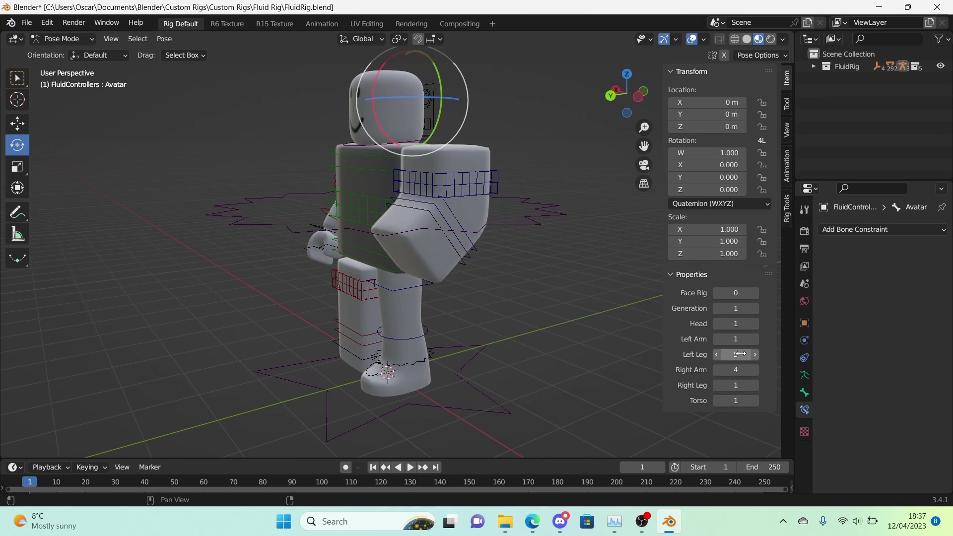
{"action": "left_click", "coordinate": [756, 339]}
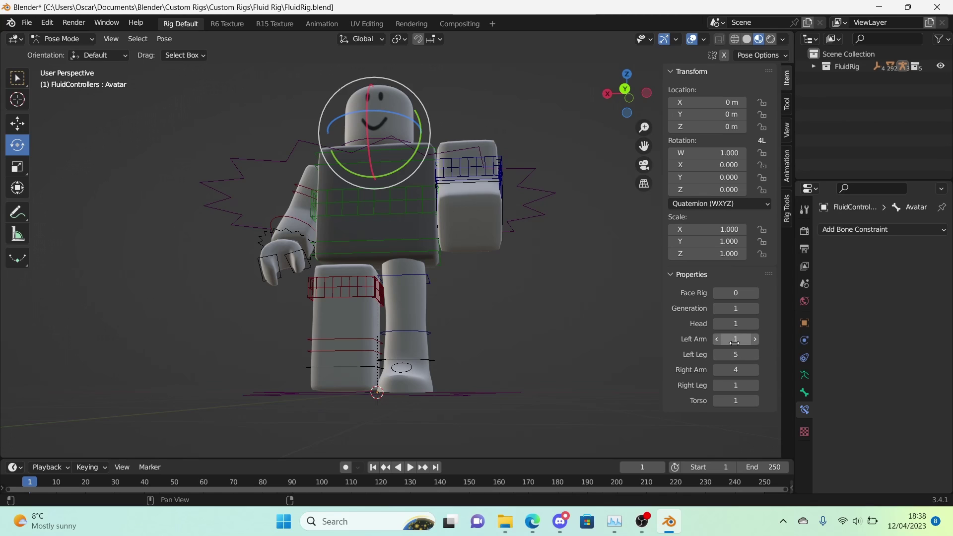
{"action": "middle_click_drag", "start_coordinate": [529, 240], "coordinate": [486, 251]}
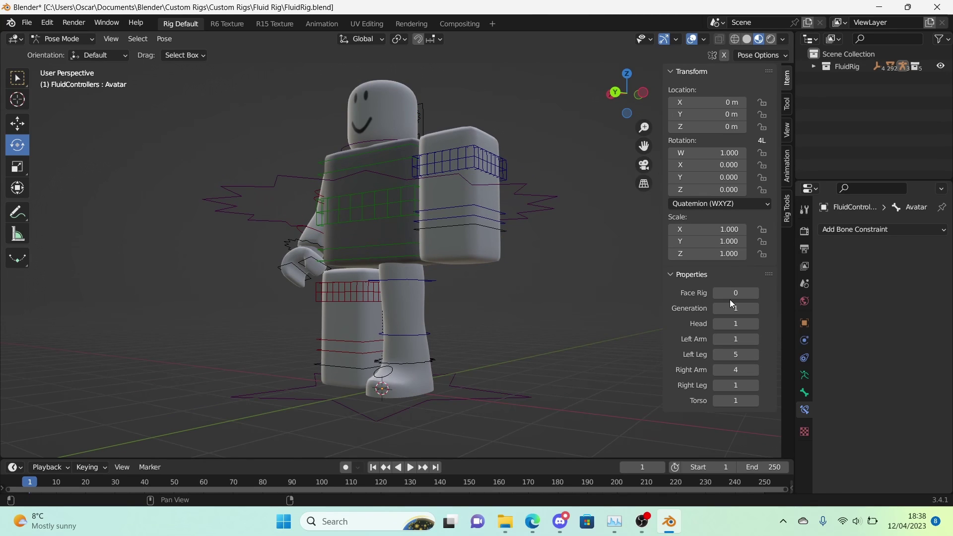
Step: Set the Avatar controller's Generation property to 2 and examine the changed body parts
{"action": "left_click_drag", "start_coordinate": [735, 308], "coordinate": [747, 309]}
{"action": "middle_click_drag", "start_coordinate": [344, 325], "coordinate": [394, 326]}
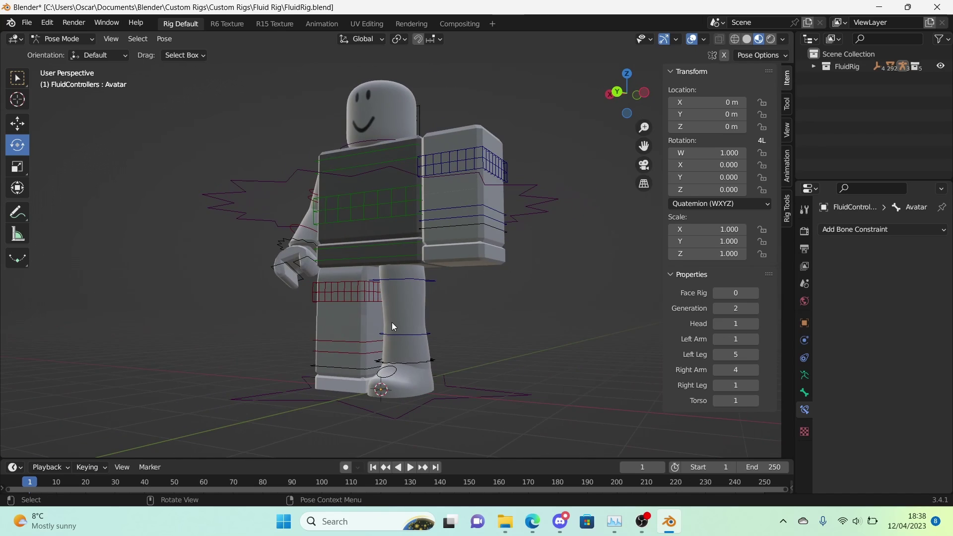
{"action": "scroll", "coordinate": [537, 362], "scroll_direction": "up", "scroll_amount": 4}
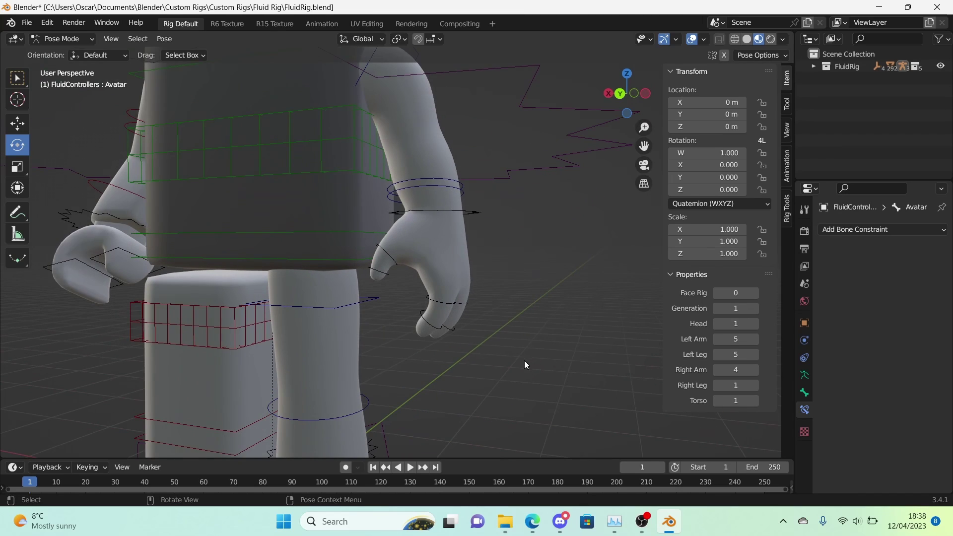
Step: Examine the left arm, hand and leg up close from the front and the back
{"action": "scroll", "coordinate": [587, 362], "scroll_direction": "down", "scroll_amount": 5}
{"action": "middle_click_drag", "start_coordinate": [573, 360], "coordinate": [379, 304]}
{"action": "scroll", "coordinate": [368, 353], "scroll_direction": "up", "scroll_amount": 8}
{"action": "scroll", "coordinate": [379, 303], "scroll_direction": "down", "scroll_amount": 6}
{"action": "middle_click_drag", "start_coordinate": [335, 332], "coordinate": [338, 308]}
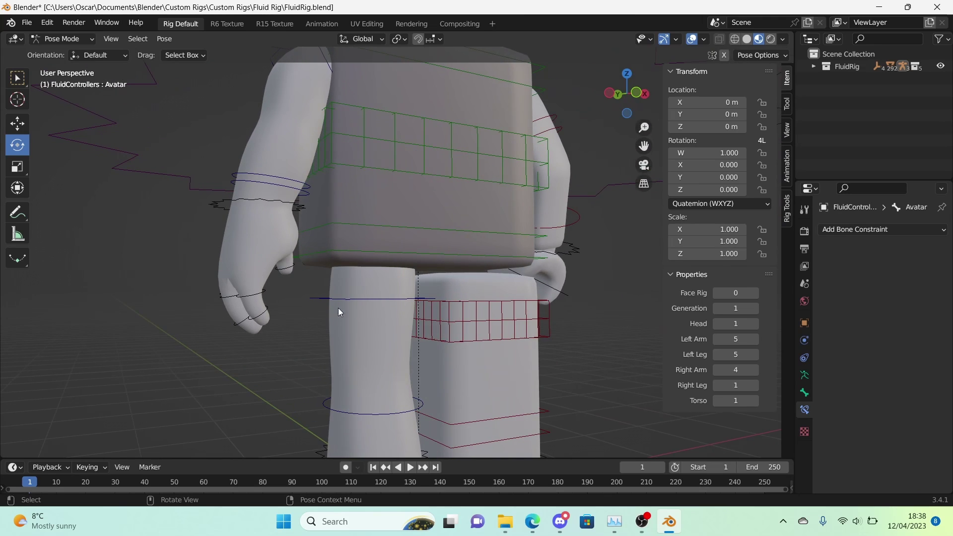
{"action": "middle_click_drag", "start_coordinate": [414, 254], "coordinate": [76, 293]}
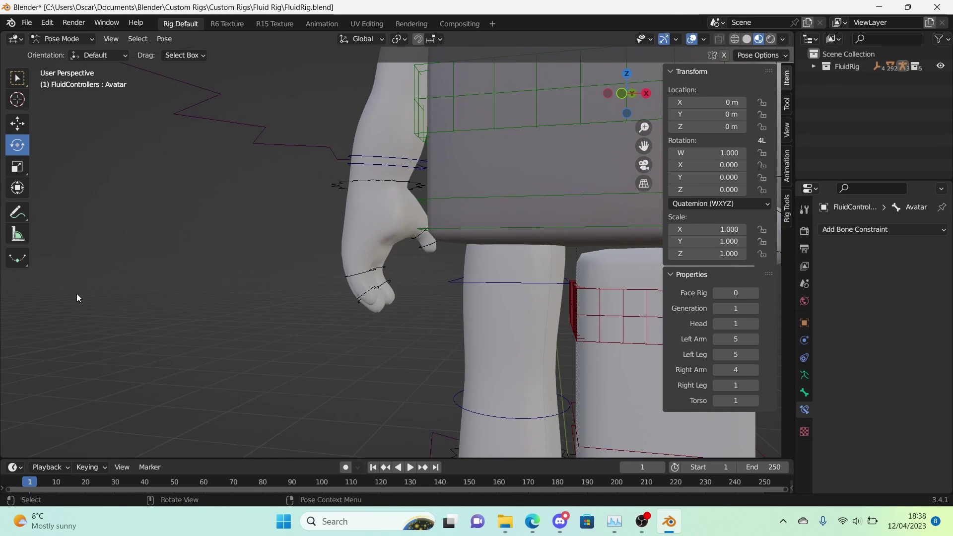
Step: Select the upper finger controllers of the left hand, including upperindex.l and uppermiddle.l, and curl them inward
{"action": "scroll", "coordinate": [308, 308], "scroll_direction": "up", "scroll_amount": 4}
{"action": "left_click", "coordinate": [359, 288], "text": "shift"}
{"action": "left_click", "coordinate": [358, 284], "text": "shift"}
{"action": "left_click", "coordinate": [357, 288]}
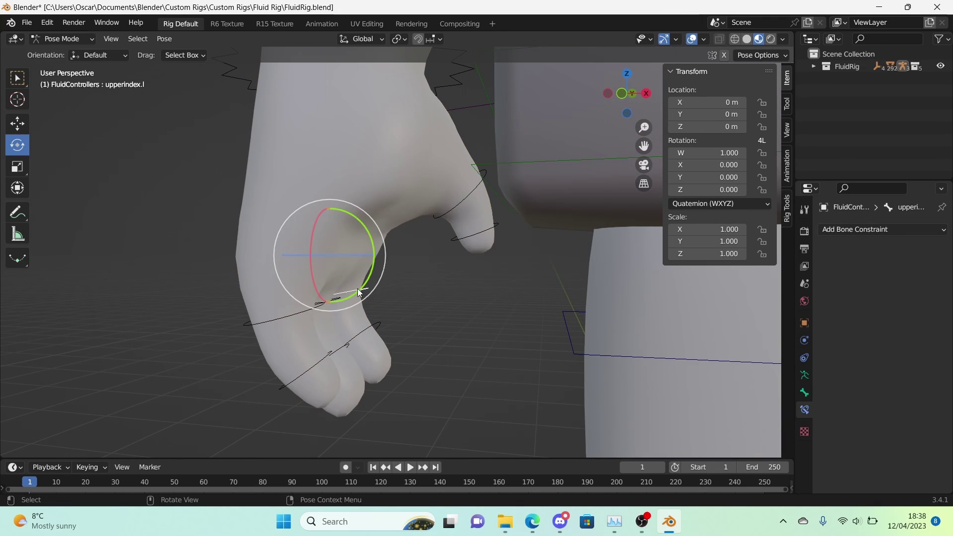
{"action": "left_click", "coordinate": [302, 313]}
{"action": "left_click", "coordinate": [349, 293]}
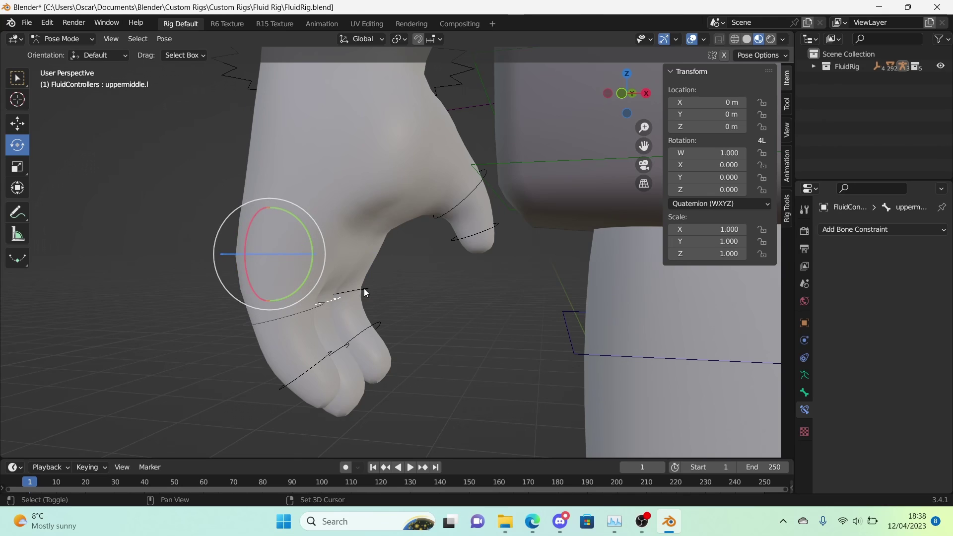
{"action": "left_click", "coordinate": [364, 292]}
{"action": "middle_click_drag", "start_coordinate": [355, 352], "coordinate": [429, 386]}
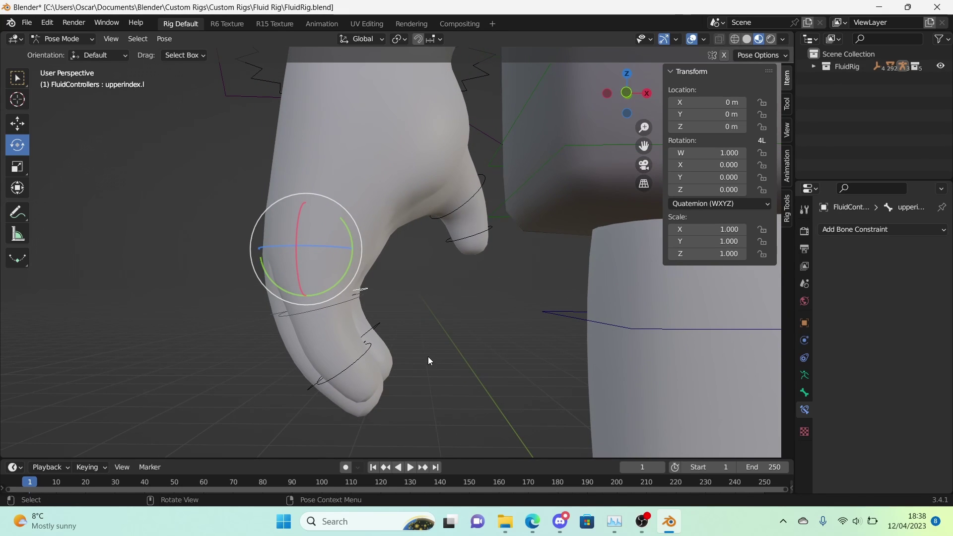
{"action": "key", "text": "r"}
{"action": "left_click", "coordinate": [400, 286]}
{"action": "left_click", "coordinate": [403, 307]}
Step: Curl the lower finger controllers of the left hand, rotating lowerindex.l to about W 0.803, X 0.401, Y 0.066, Z -0.436
{"action": "middle_click_drag", "start_coordinate": [403, 306], "coordinate": [501, 361]}
{"action": "left_click", "coordinate": [340, 293], "text": "shift"}
{"action": "left_click", "coordinate": [399, 281], "text": "shift"}
{"action": "key", "text": "r"}
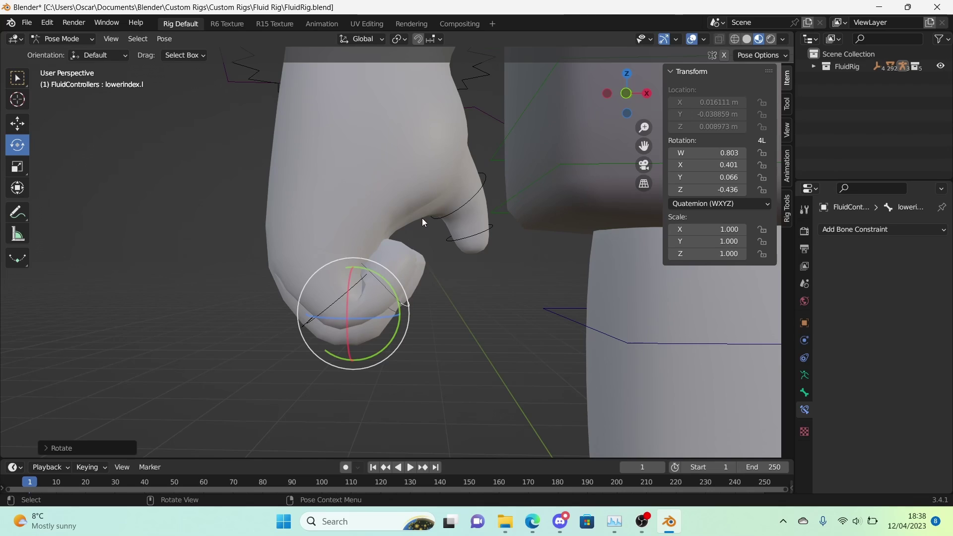
Step: Bend the left thumb's upper and lower controllers inward, with lowerthumb.l at about W 0.675, X 0.597, Y 0.271, Z 0.338
{"action": "left_click", "coordinate": [461, 234]}
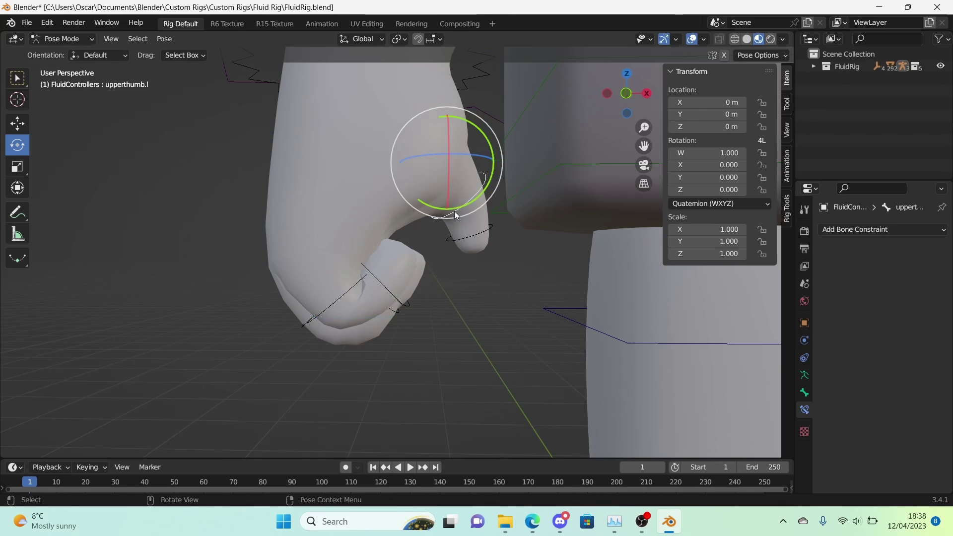
{"action": "left_click_drag", "start_coordinate": [461, 222], "coordinate": [445, 219]}
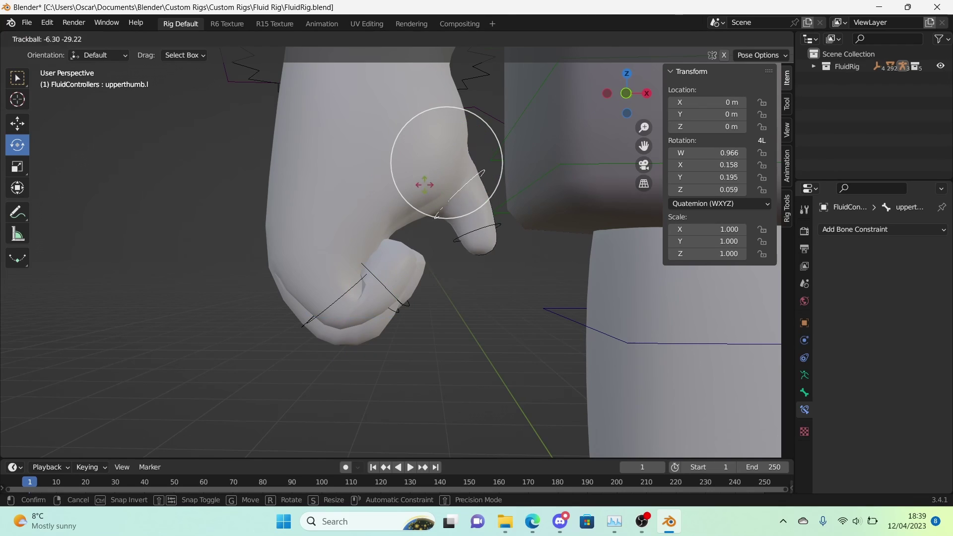
{"action": "right_click", "coordinate": [370, 206]}
{"action": "middle_click_drag", "start_coordinate": [371, 210], "coordinate": [342, 207]}
{"action": "left_click_drag", "start_coordinate": [469, 192], "coordinate": [394, 164]}
{"action": "left_click", "coordinate": [447, 236]}
{"action": "left_click", "coordinate": [422, 236]}
{"action": "left_click_drag", "start_coordinate": [397, 229], "coordinate": [403, 157]}
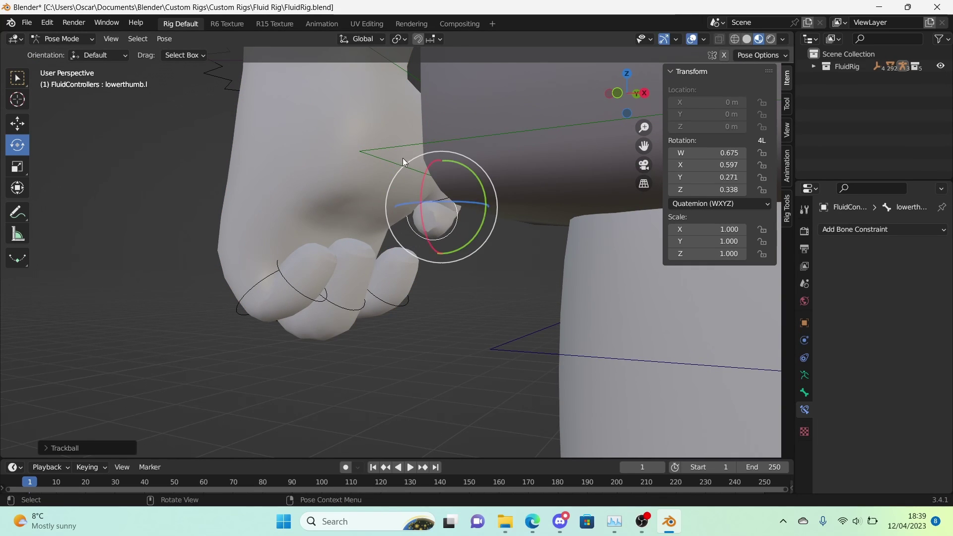
Step: Deselect the left thumb controller, return to the blocky avatar view, and quit the FluidRig file
{"action": "middle_click_drag", "start_coordinate": [403, 157], "coordinate": [217, 185]}
{"action": "left_click", "coordinate": [217, 186]}
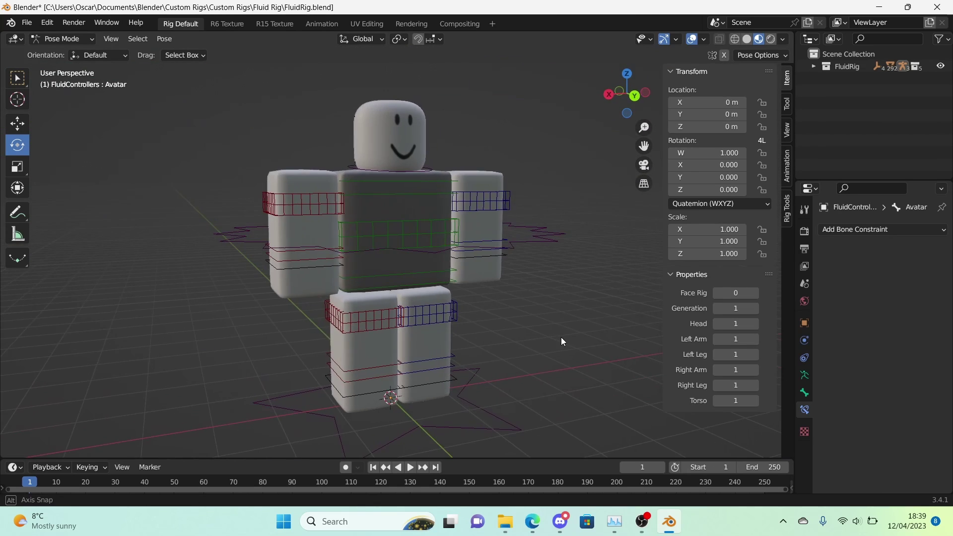
{"action": "middle_click_drag", "start_coordinate": [561, 337], "coordinate": [561, 367]}
{"action": "key", "text": "ctrl+q"}
{"action": "left_click", "coordinate": [511, 277]}
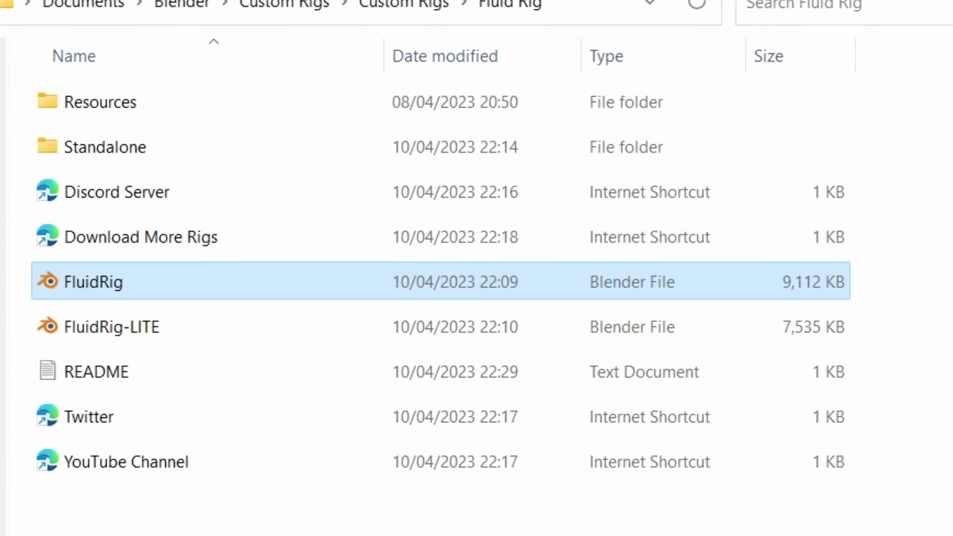
Step: Open the Standalone folder of the Fluid Rig package and load the RBX2.0Rig Blender file
{"action": "double_click", "coordinate": [409, 147]}
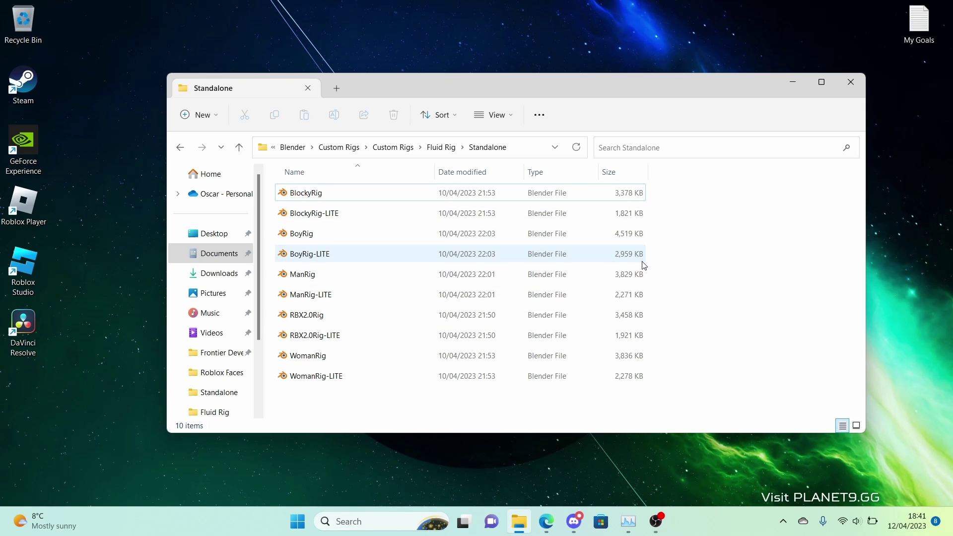
{"action": "left_click", "coordinate": [622, 316]}
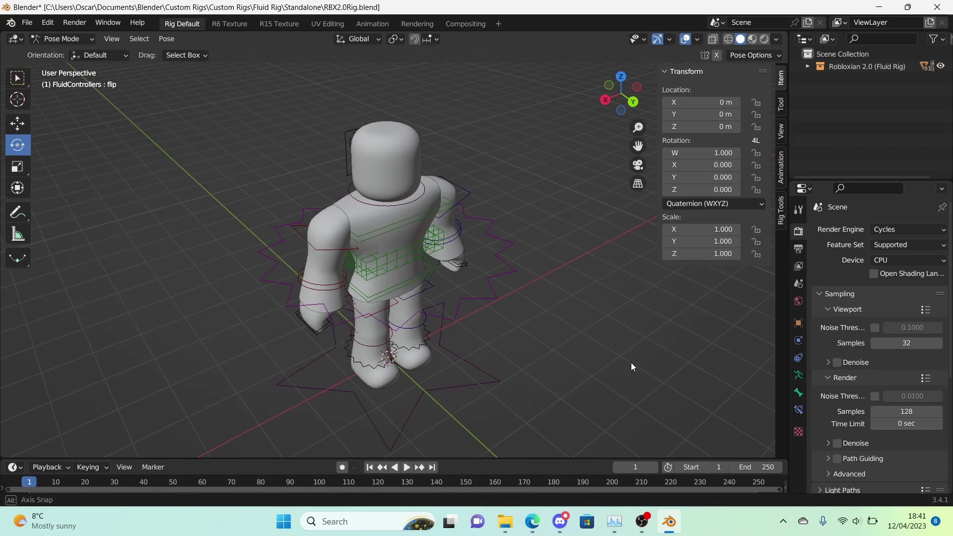
Step: Check the custom properties of the Inverse Kinematics, pencil, Settings and Avatar controllers on the board behind the Robloxian 2.0 rig's head
{"action": "middle_click_drag", "start_coordinate": [632, 366], "coordinate": [171, 249]}
{"action": "scroll", "coordinate": [249, 157], "scroll_direction": "up", "scroll_amount": 6}
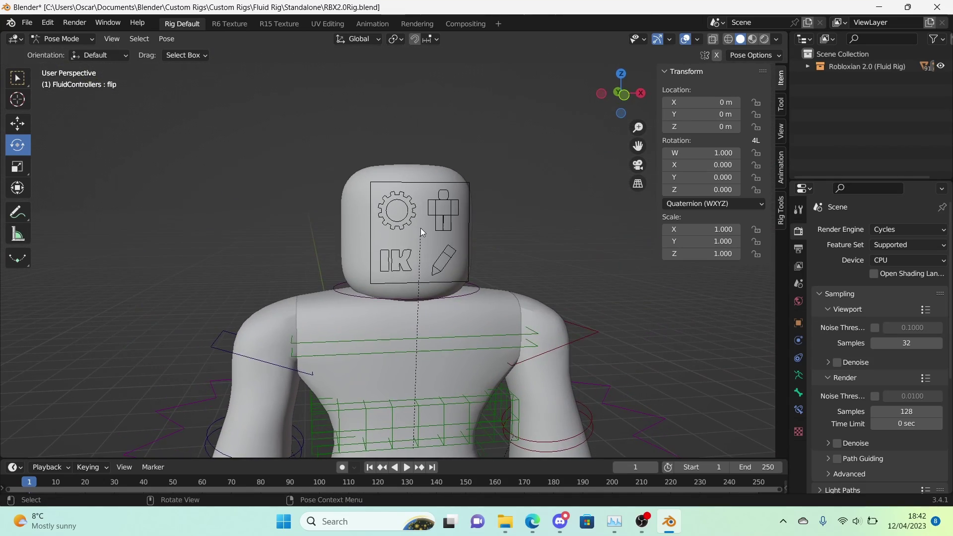
{"action": "left_click", "coordinate": [421, 232]}
{"action": "left_click", "coordinate": [410, 272]}
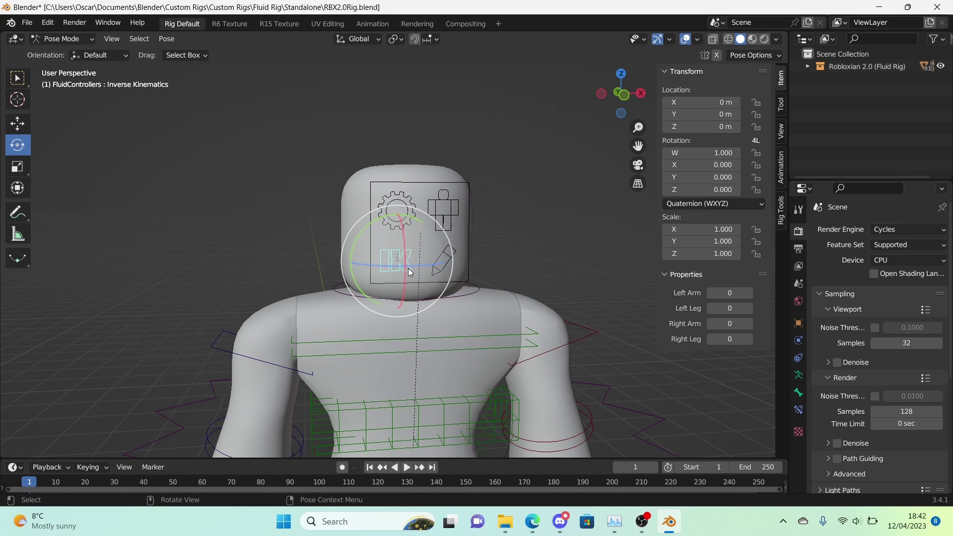
{"action": "left_click", "coordinate": [448, 260]}
{"action": "key", "text": "ctrl+Tab"}
{"action": "left_click", "coordinate": [448, 202]}
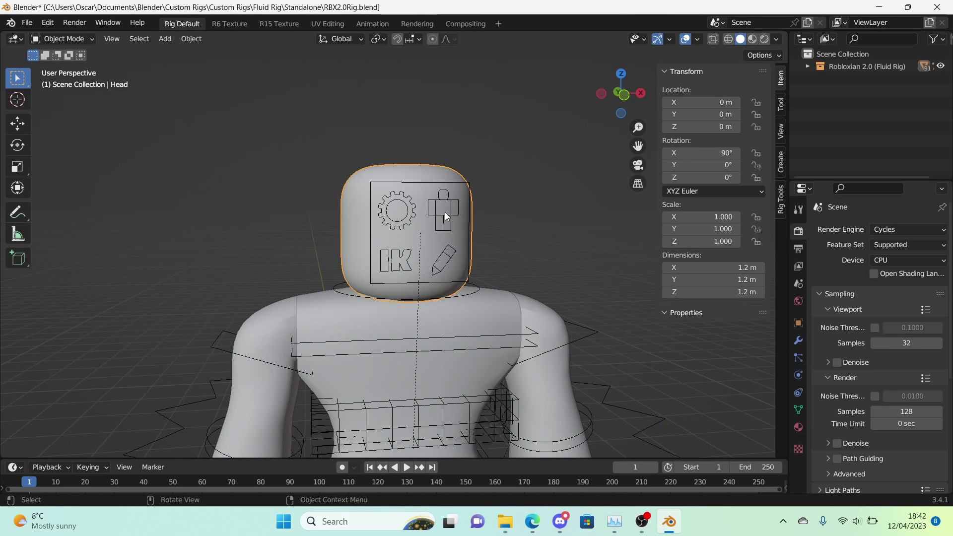
{"action": "left_click", "coordinate": [444, 212]}
{"action": "left_click", "coordinate": [445, 256]}
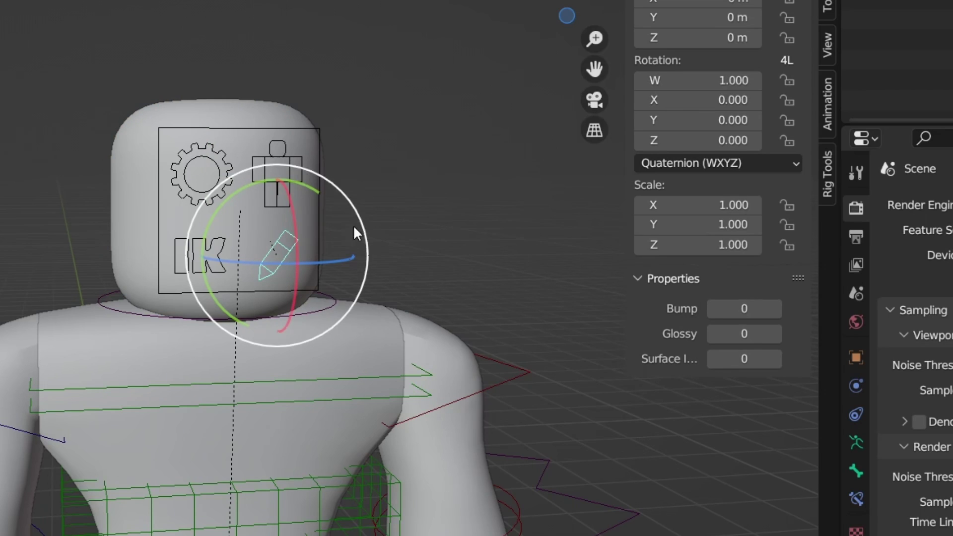
{"action": "left_click", "coordinate": [222, 186]}
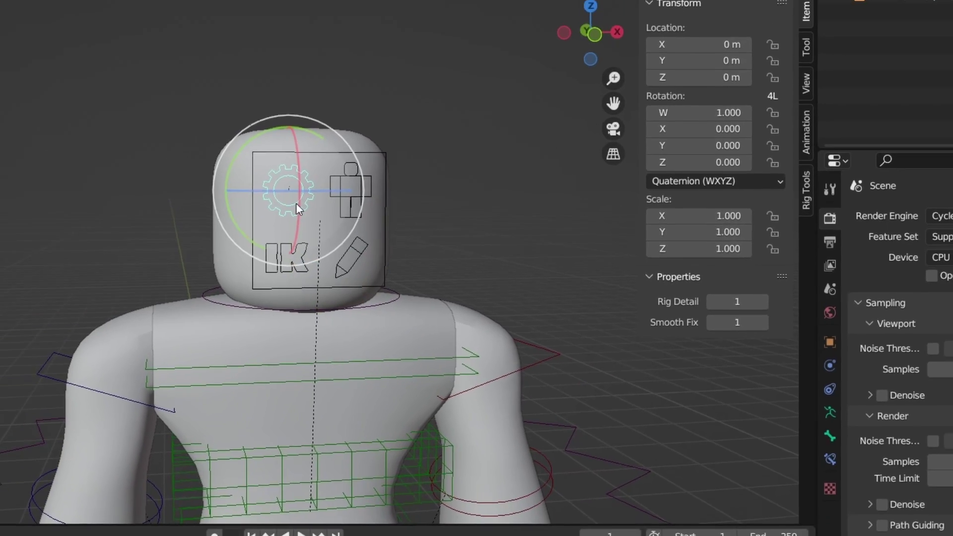
{"action": "left_click", "coordinate": [350, 191]}
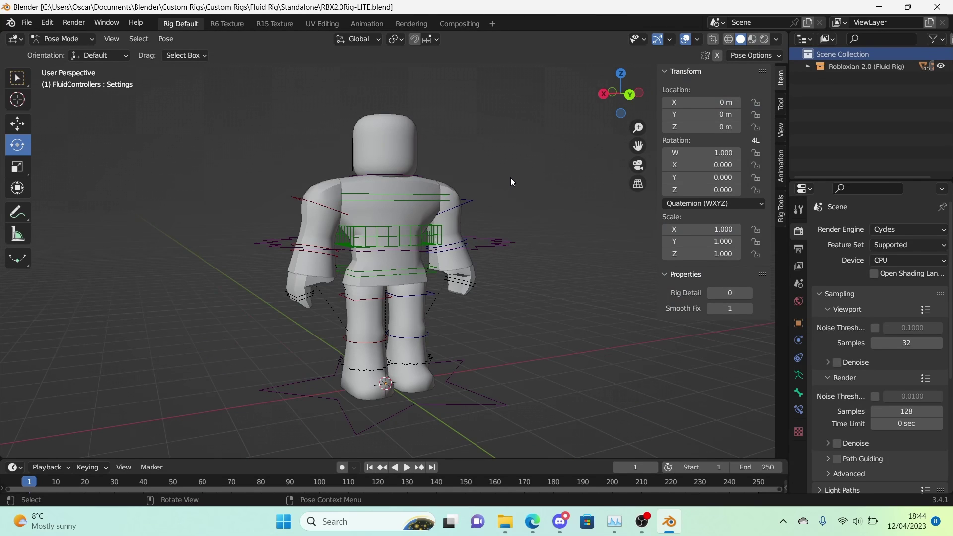
Step: Inspect the Avatar and Settings controller properties behind the head of the RBX2.0Rig-LITE character
{"action": "middle_click_drag", "start_coordinate": [499, 178], "coordinate": [236, 187]}
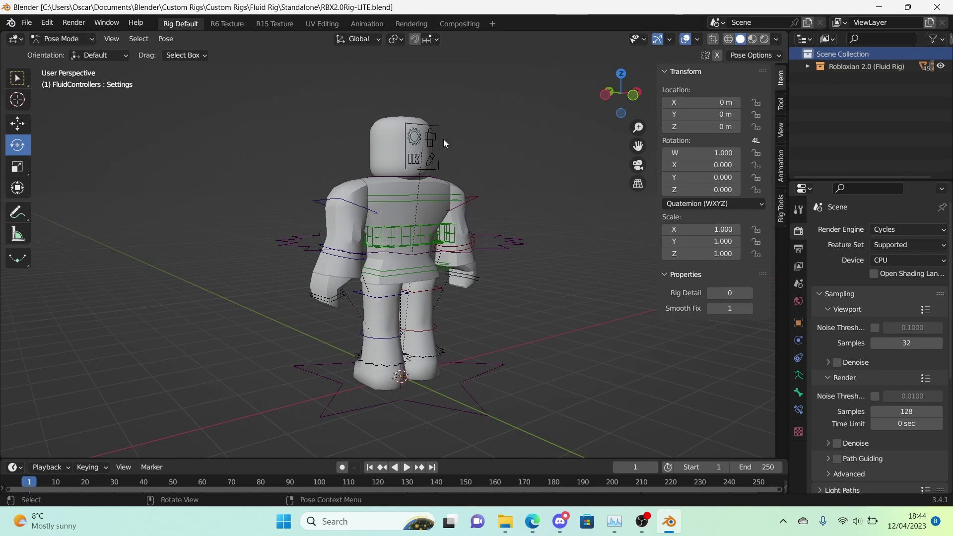
{"action": "left_click", "coordinate": [431, 140]}
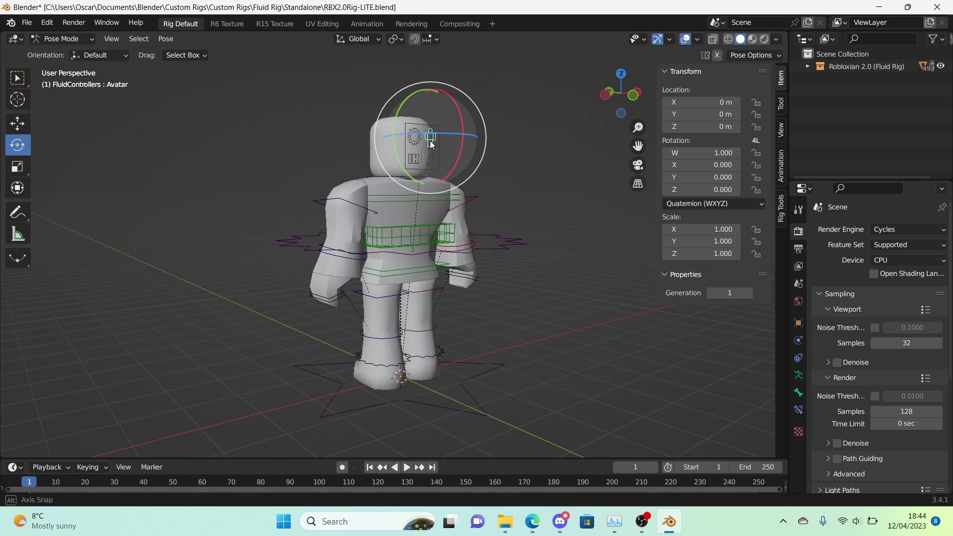
{"action": "middle_click_drag", "start_coordinate": [432, 144], "coordinate": [461, 149]}
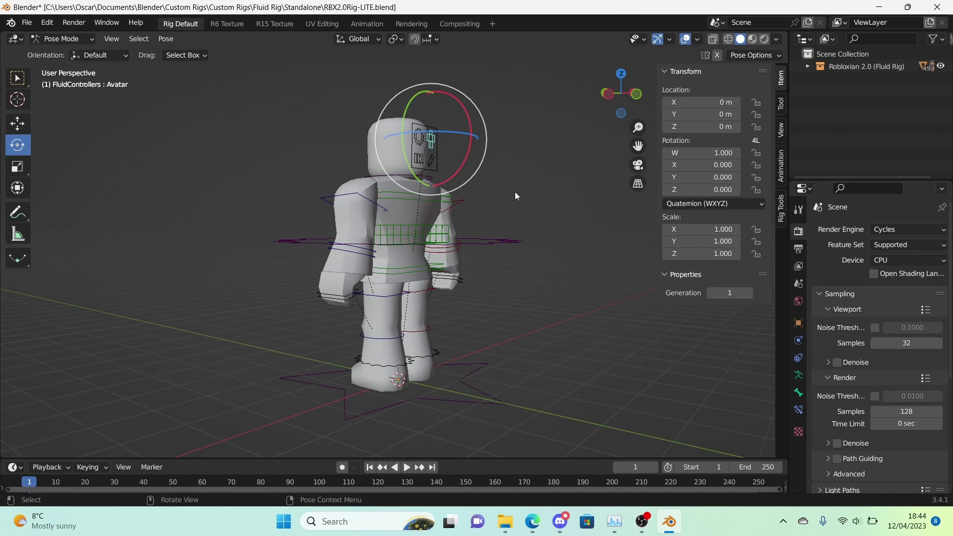
{"action": "middle_click_drag", "start_coordinate": [293, 117], "coordinate": [367, 123]}
{"action": "left_click", "coordinate": [512, 141]}
{"action": "middle_click_drag", "start_coordinate": [412, 157], "coordinate": [342, 198]}
{"action": "left_click", "coordinate": [417, 136]}
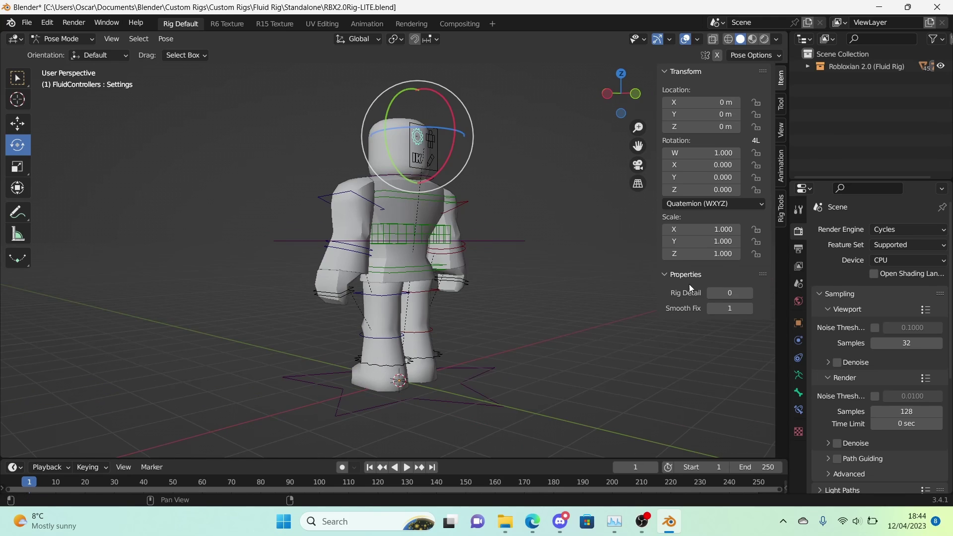
Step: Try rotating the left lower arm with its lowerarm.l controller and cancel the rotation
{"action": "middle_click_drag", "start_coordinate": [422, 252], "coordinate": [496, 251]}
{"action": "left_click", "coordinate": [416, 244]}
{"action": "key", "text": "r"}
{"action": "right_click", "coordinate": [417, 272]}
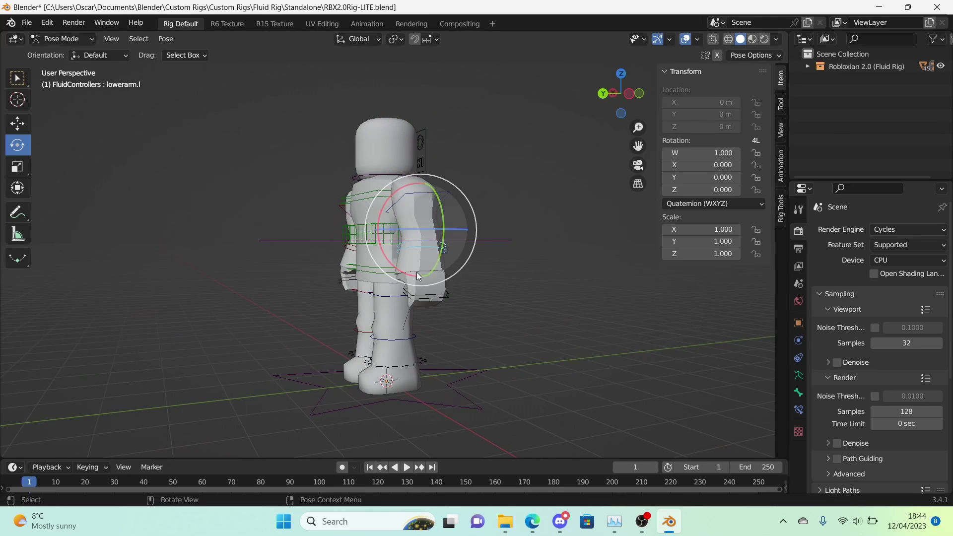
{"action": "middle_click_drag", "start_coordinate": [418, 276], "coordinate": [493, 276]}
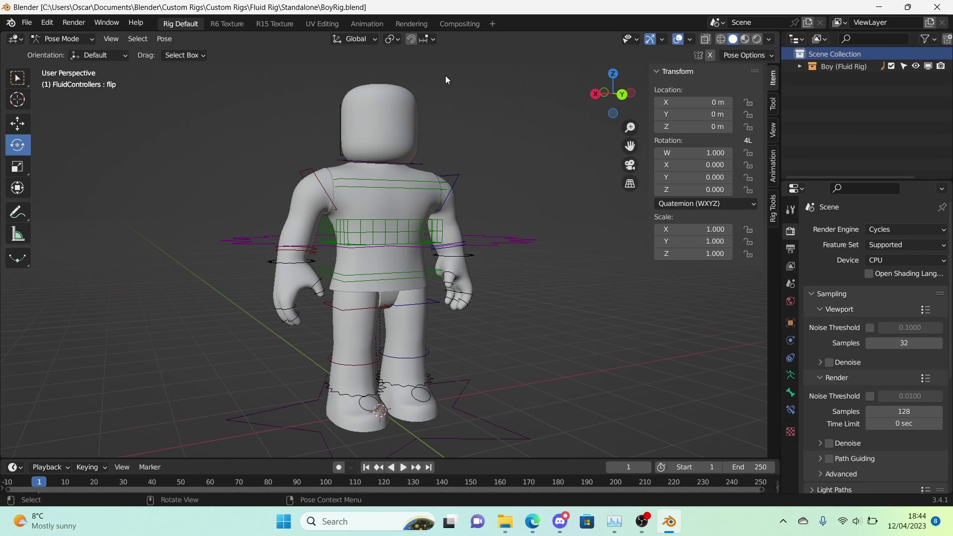
Step: Display the Pose Library for the Boy rig and choose the LH - Fist Clench pose
{"action": "scroll", "coordinate": [446, 82], "scroll_direction": "down", "scroll_amount": 1}
{"action": "left_click", "coordinate": [775, 172]}
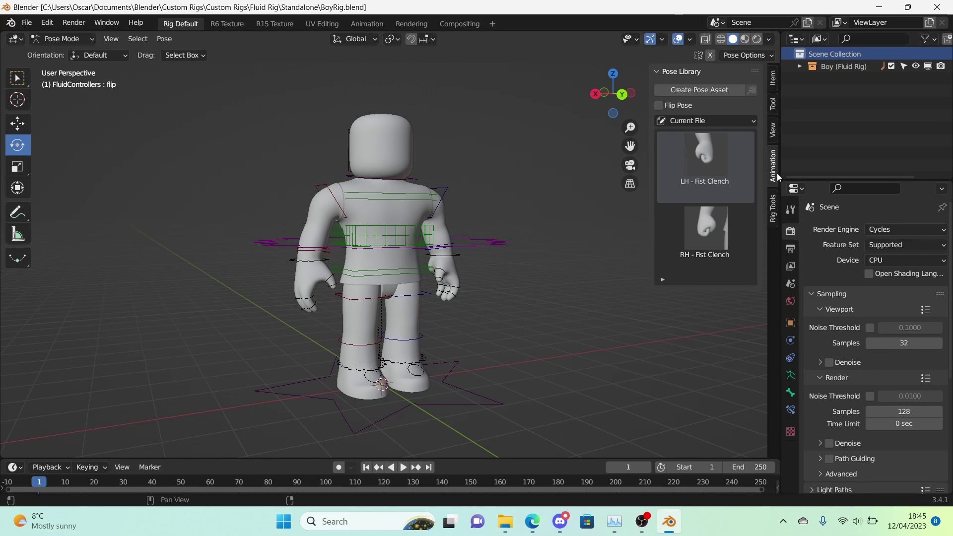
{"action": "middle_click_drag", "start_coordinate": [610, 154], "coordinate": [549, 149]}
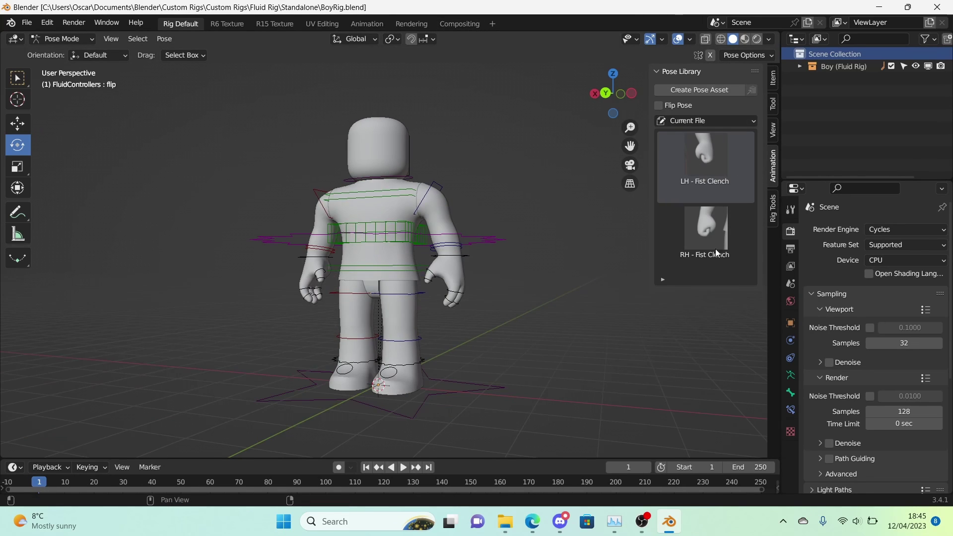
{"action": "middle_click_drag", "start_coordinate": [605, 240], "coordinate": [650, 253]}
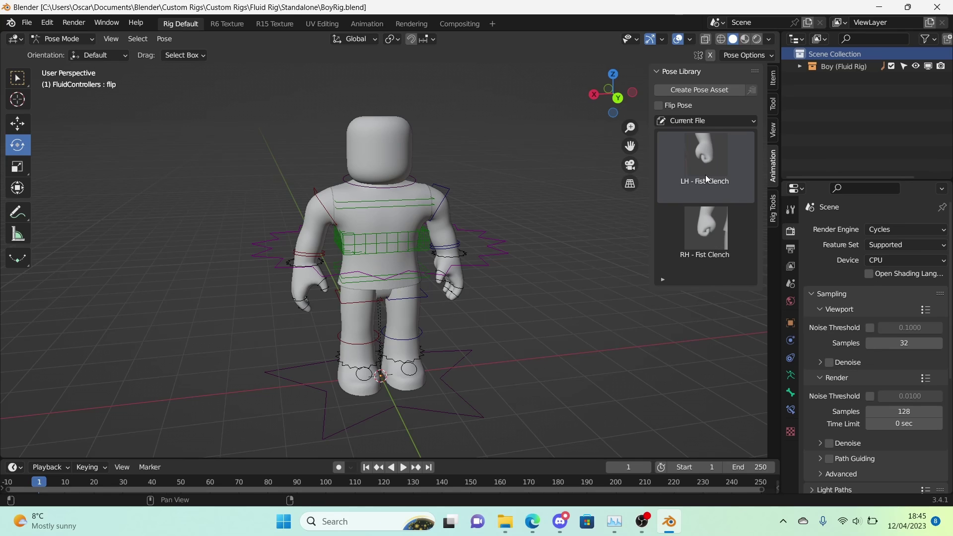
{"action": "scroll", "coordinate": [532, 155], "scroll_direction": "up", "scroll_amount": 4}
{"action": "middle_click_drag", "start_coordinate": [521, 175], "coordinate": [566, 220]}
{"action": "left_click", "coordinate": [702, 147]}
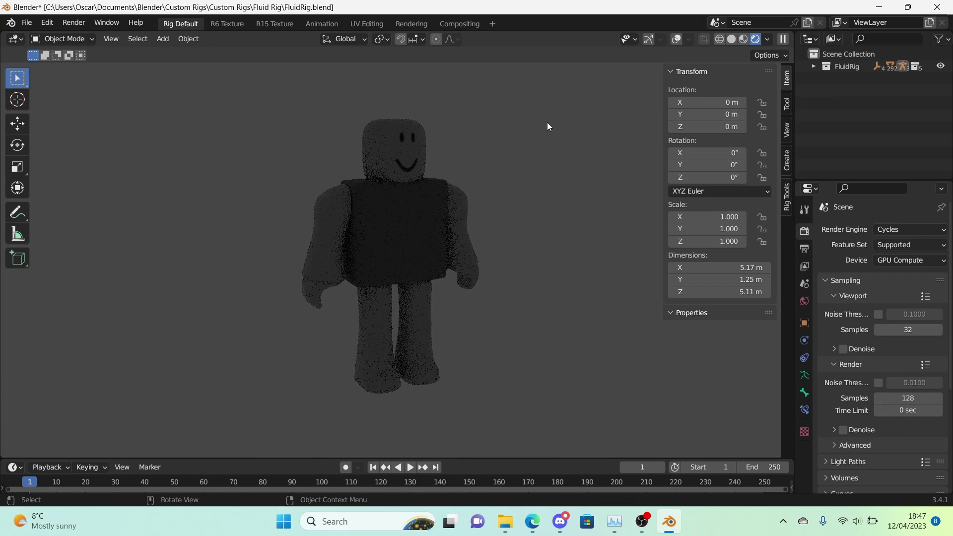
Step: Examine the rendered FluidRig character from the front and the back
{"action": "scroll", "coordinate": [548, 126], "scroll_direction": "up", "scroll_amount": 2}
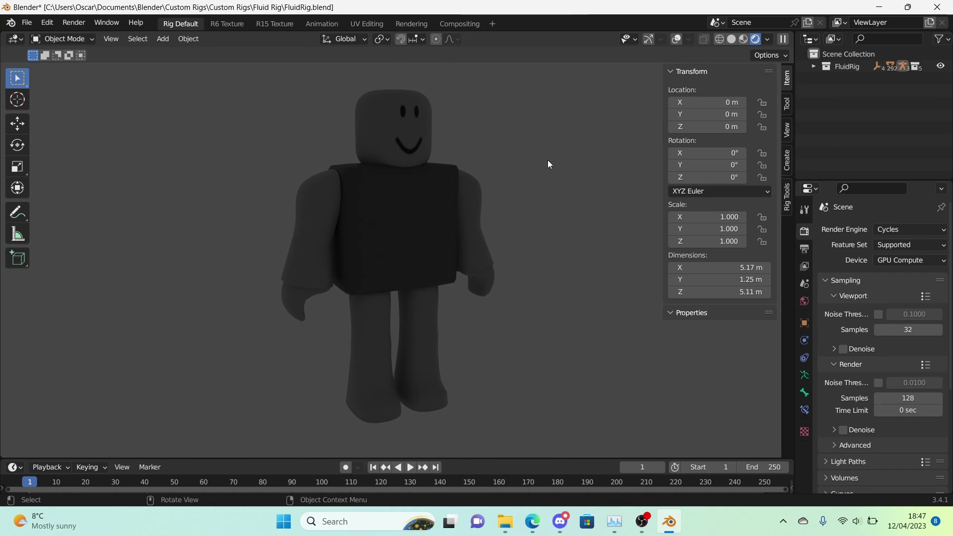
{"action": "scroll", "coordinate": [547, 159], "scroll_direction": "down", "scroll_amount": 2}
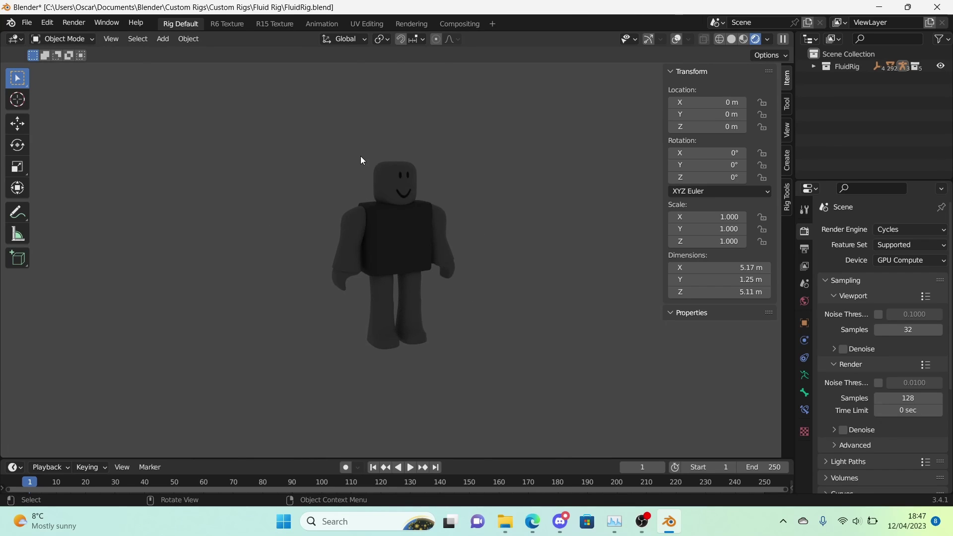
{"action": "scroll", "coordinate": [374, 156], "scroll_direction": "up", "scroll_amount": 1}
{"action": "middle_click_drag", "start_coordinate": [368, 155], "coordinate": [113, 163]}
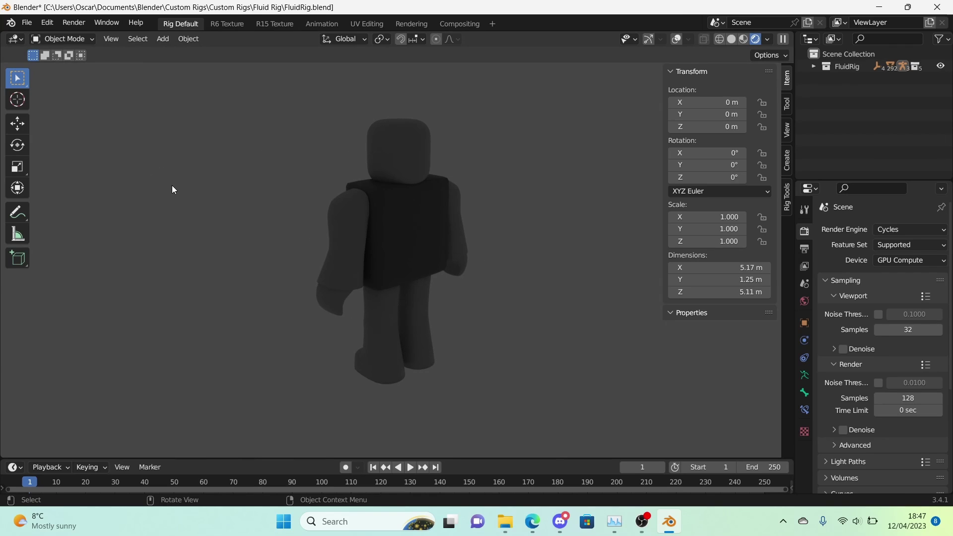
{"action": "middle_click_drag", "start_coordinate": [213, 182], "coordinate": [357, 166]}
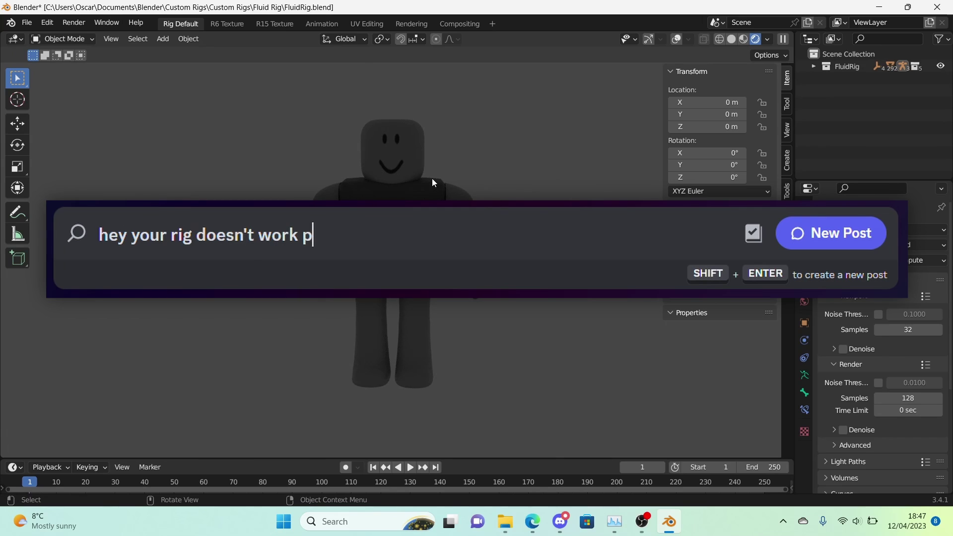